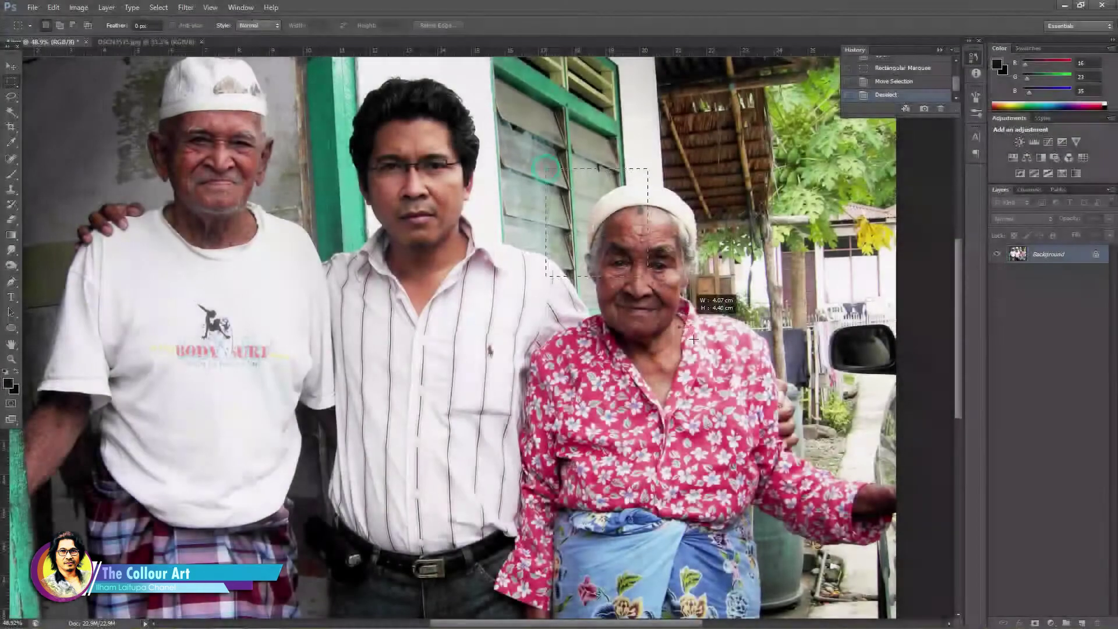
Draw a rectangular selection around the elderly woman in the group photo.
drag(774, 425, 770, 470)
drag(708, 399, 699, 397)
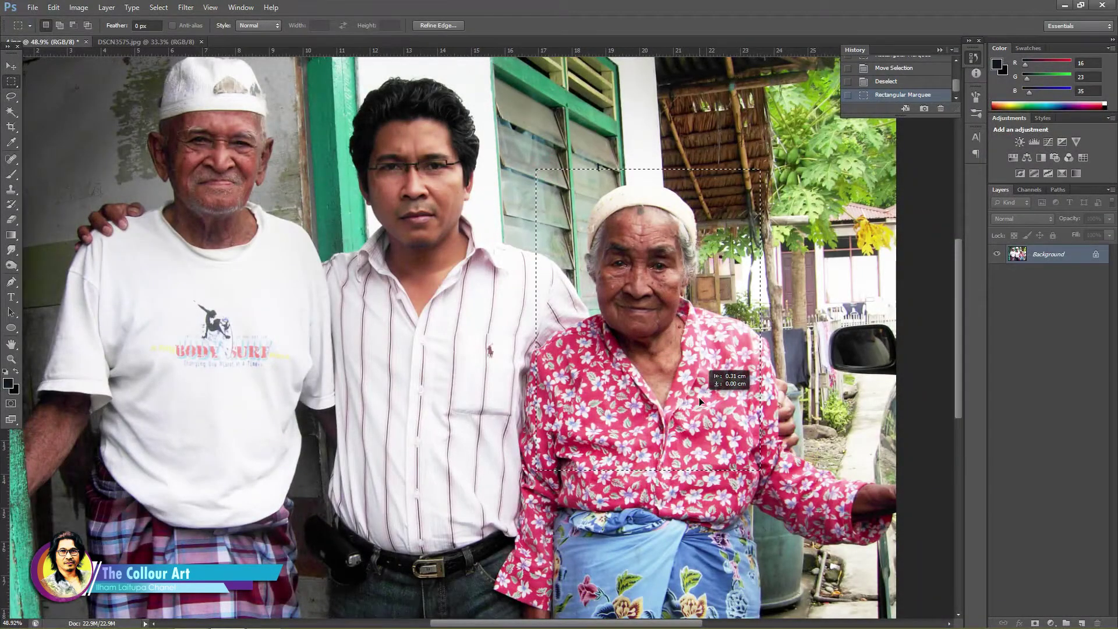
key(ctrl+d)
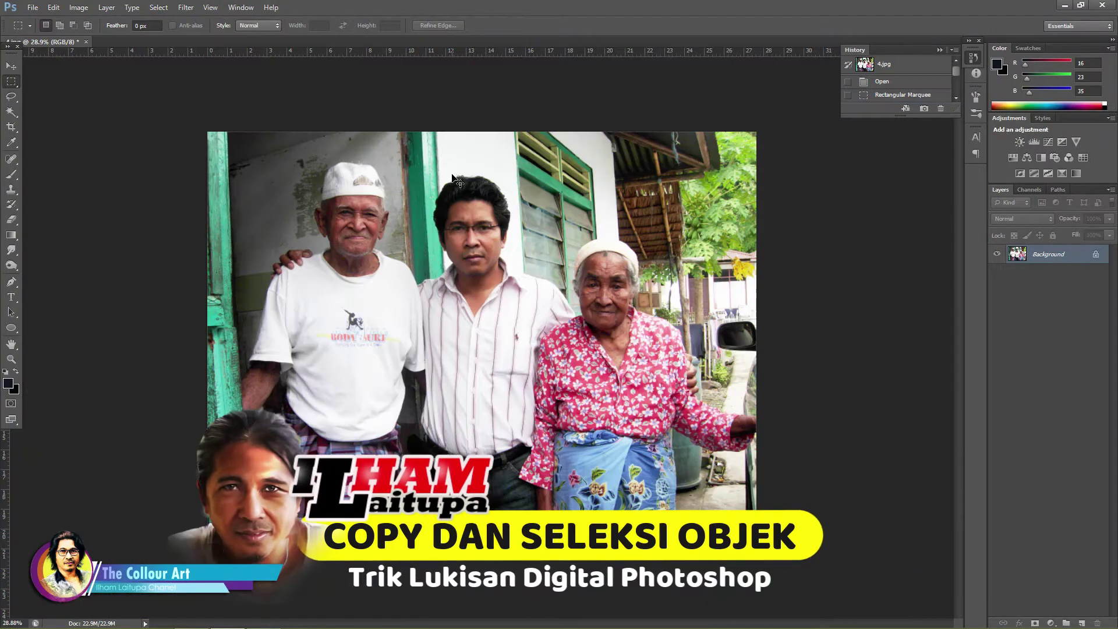
Paste the woman onto a new layer and scale her up to about 234%.
key(ctrl+v)
key(ctrl+t)
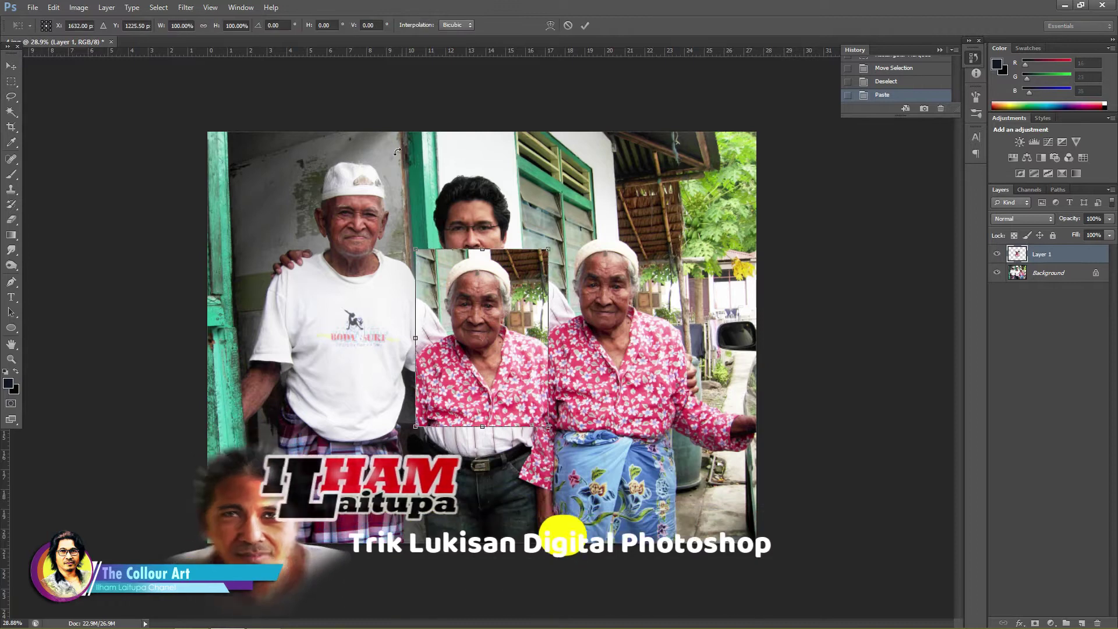
mouse_move(416, 247)
mouse_down()
mouse_move(268, 197)
mouse_move(257, 179)
mouse_up()
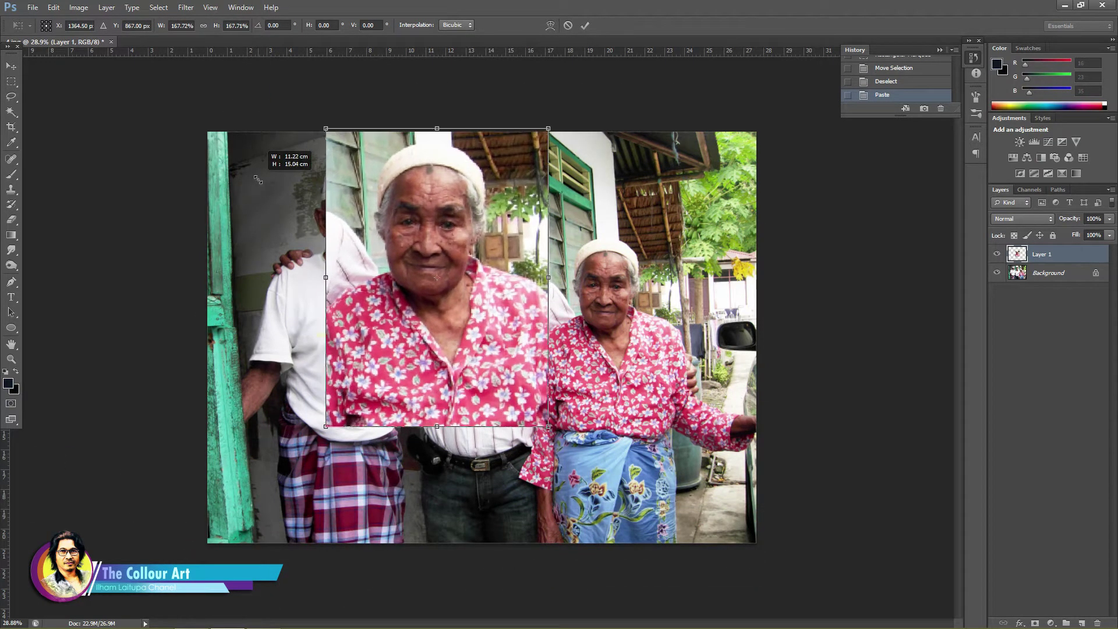
drag(548, 427, 637, 544)
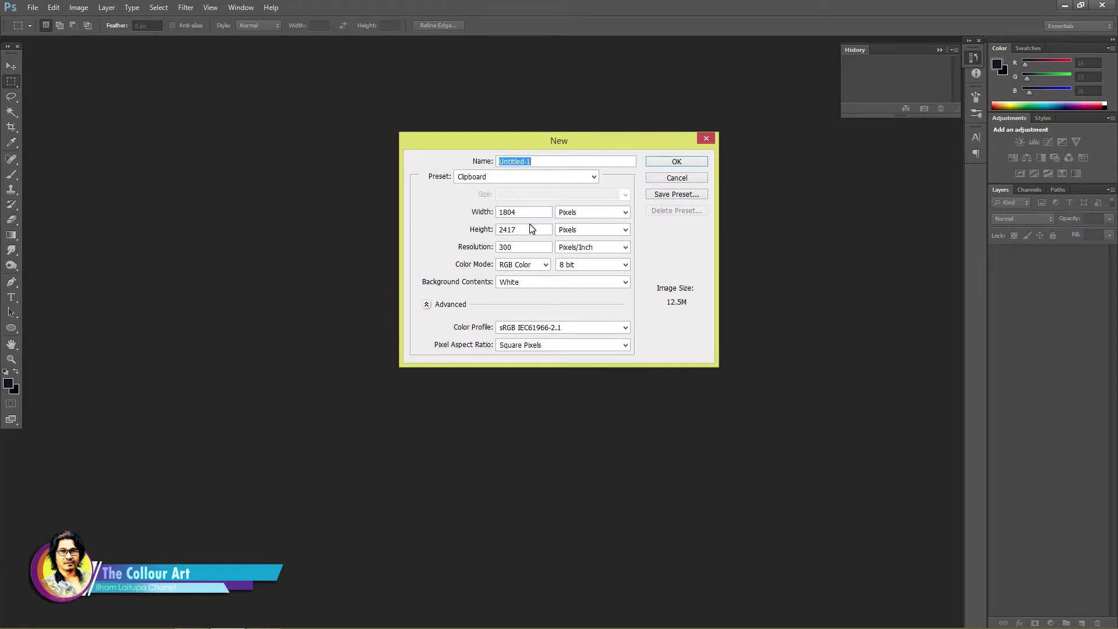
Create a new Clipboard-preset document and resize it to about 50 cm wide.
click(676, 162)
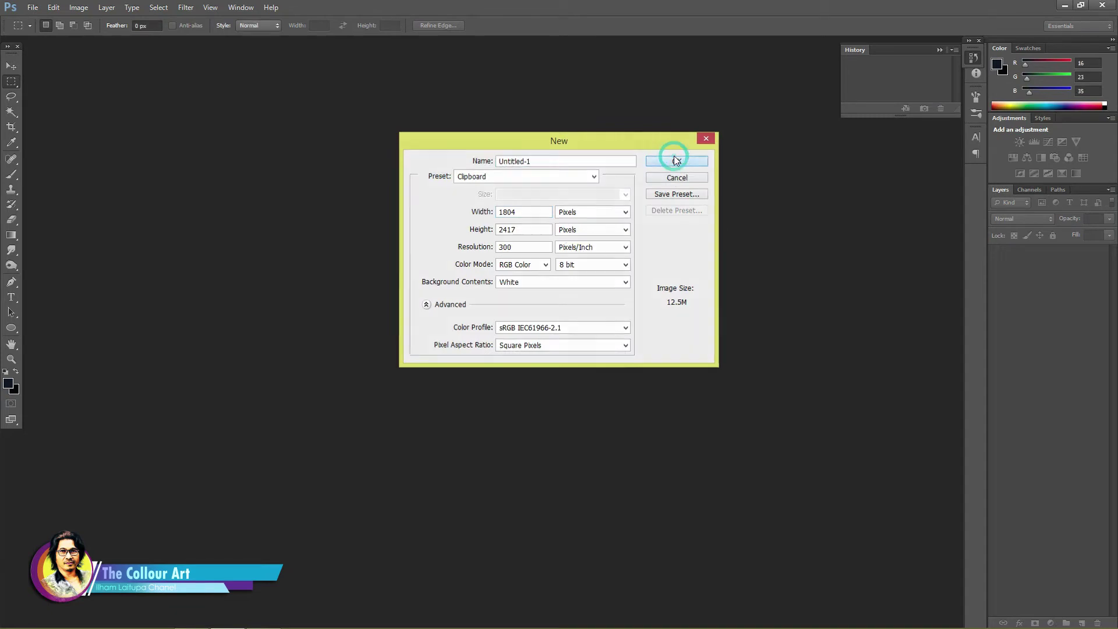
click(80, 8)
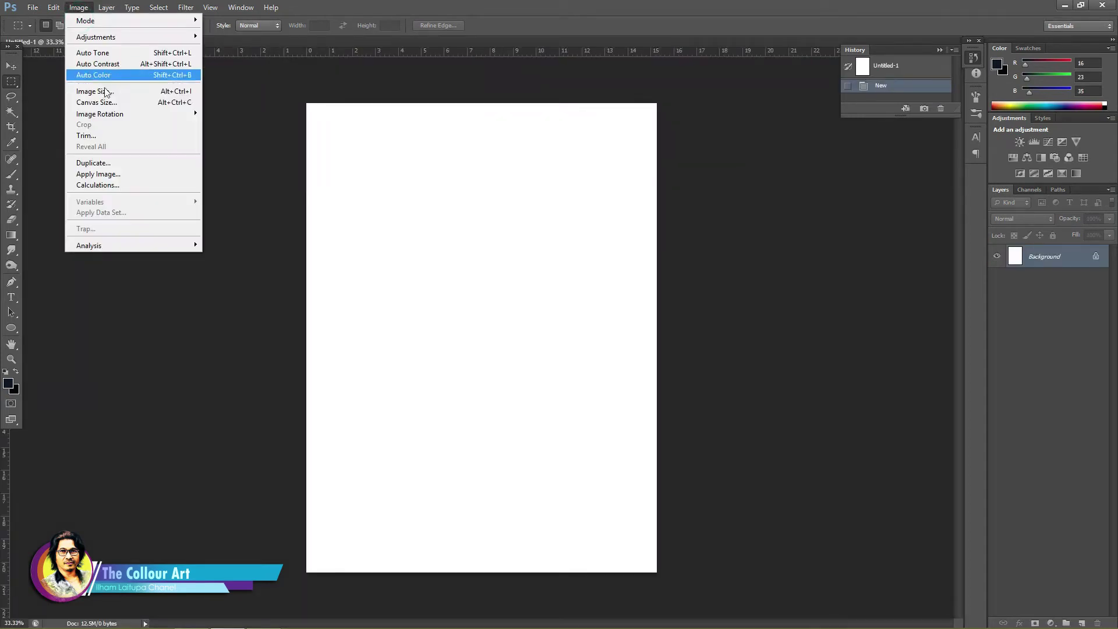
click(82, 91)
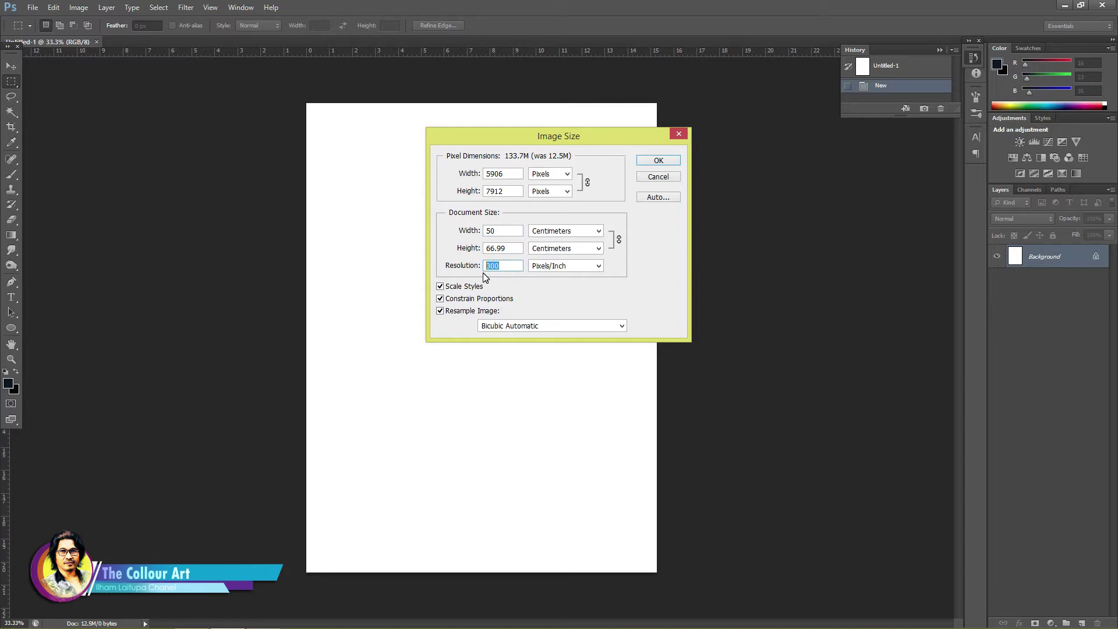
click(657, 163)
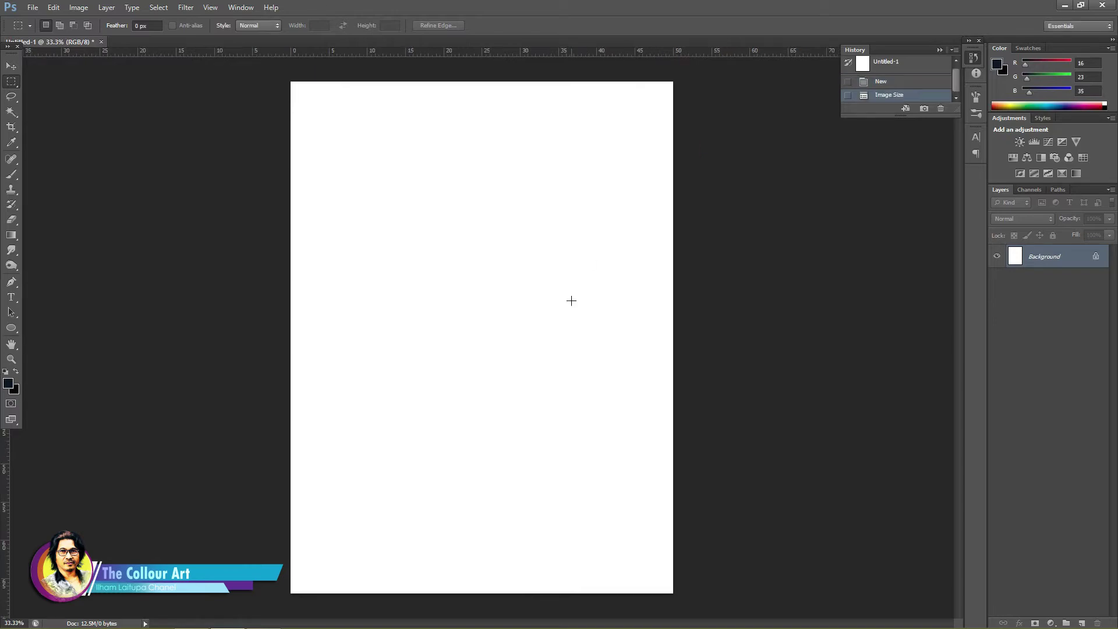
Paste the woman's photo, scale it to fill the page, and reconfirm the image size.
key(ctrl+v)
scroll(445, 273, up, 5)
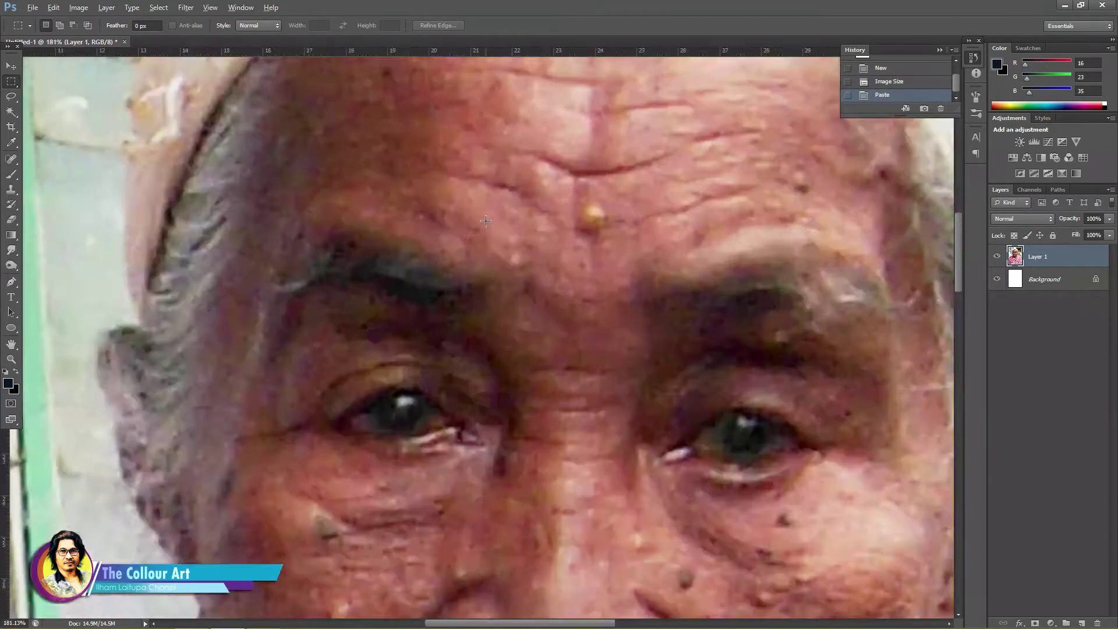
scroll(444, 273, down, 7)
key(ctrl+t)
drag(352, 165, 341, 150)
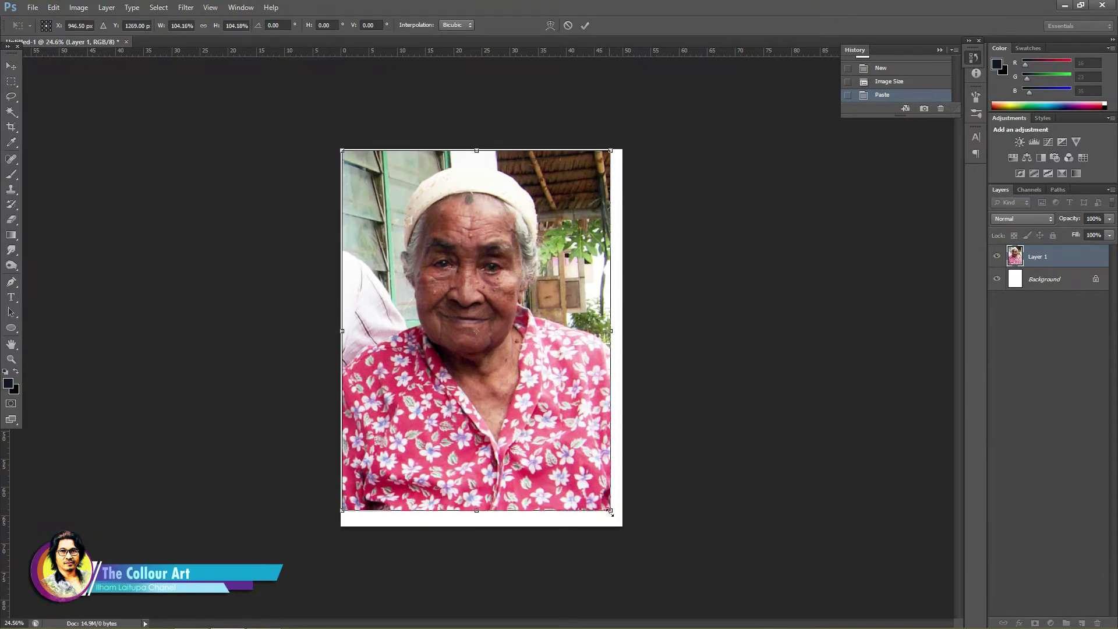
drag(610, 510, 623, 525)
key(Return)
click(79, 7)
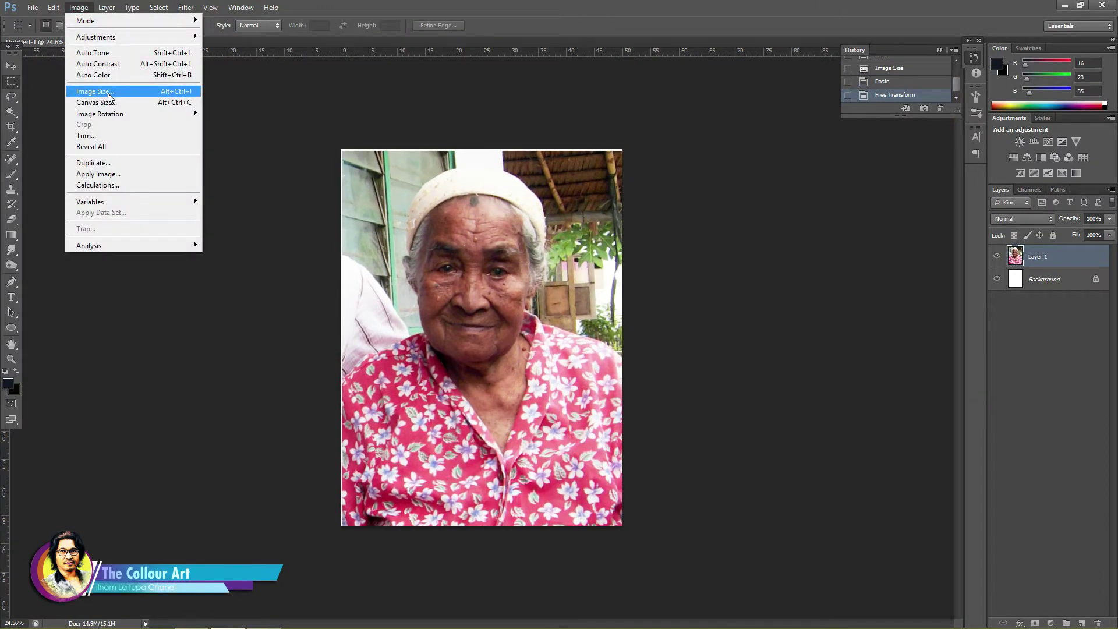
click(93, 92)
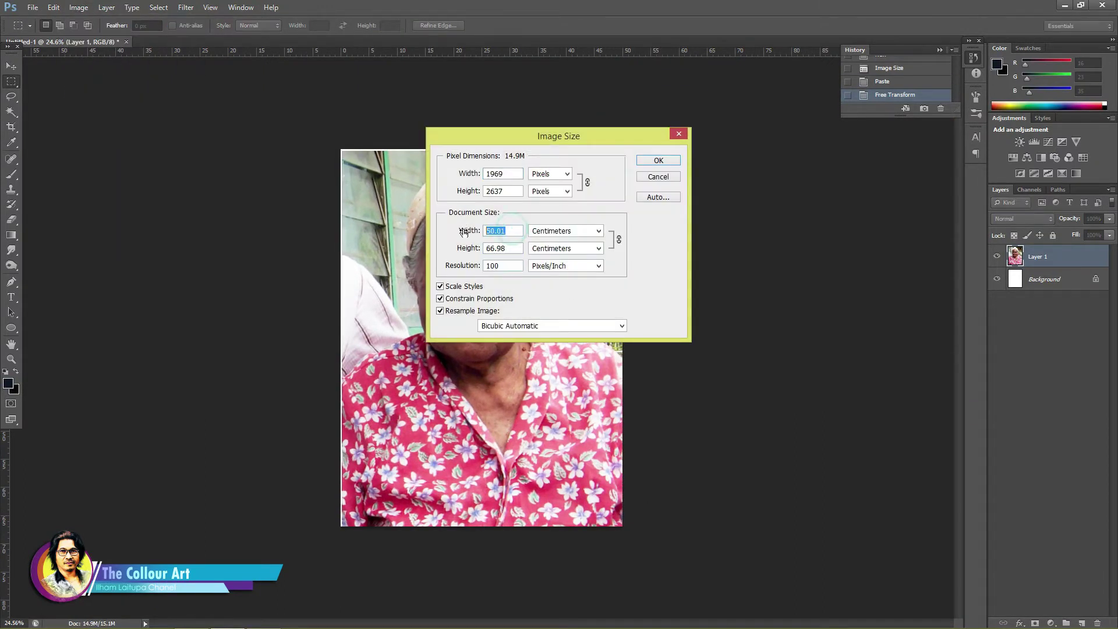
key(Return)
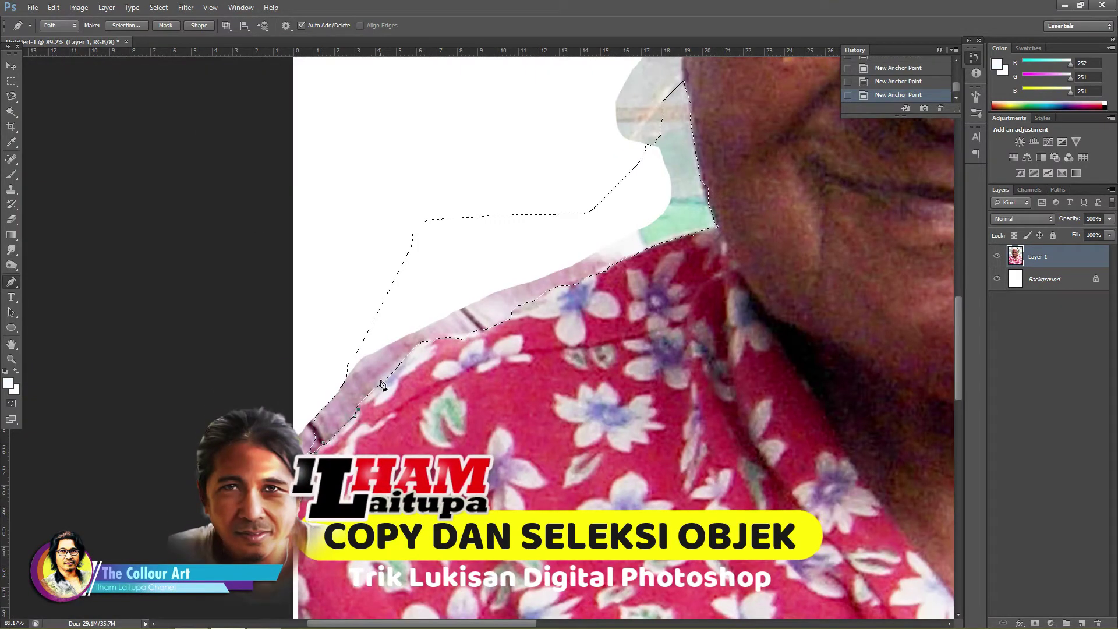
Trace a Pen path along the woman's shoulder up toward her neck.
click(443, 338)
click(467, 336)
click(487, 328)
click(513, 314)
click(551, 297)
click(566, 289)
click(604, 278)
click(668, 244)
click(699, 231)
Continue the path over the headscarf and down to the shoulder, then hide Layer 1.
drag(687, 86, 548, 469)
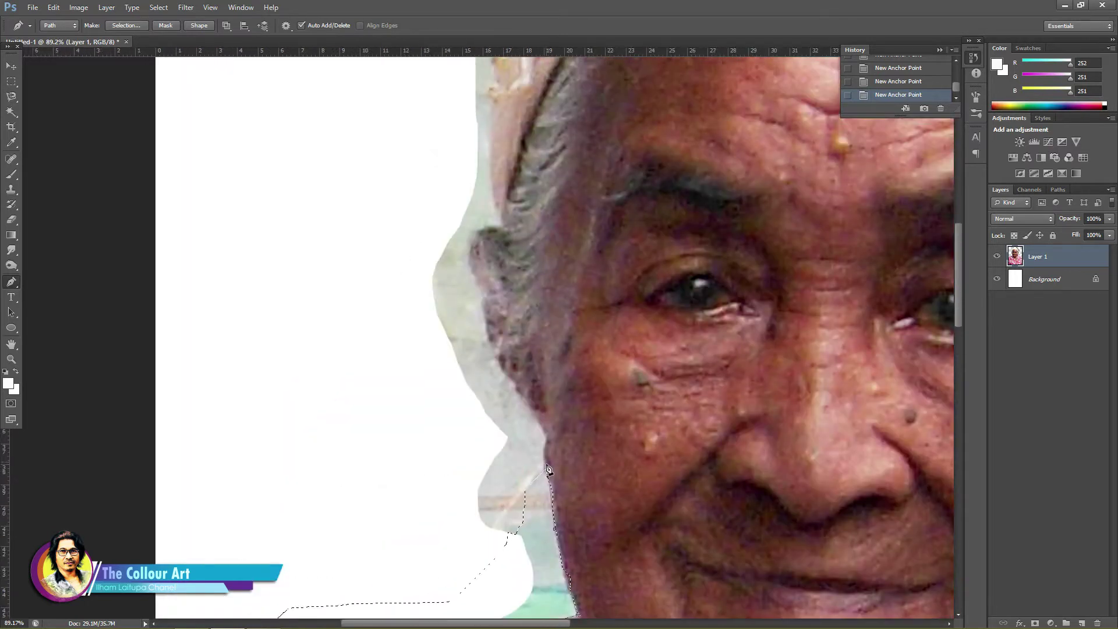
drag(489, 150, 491, 261)
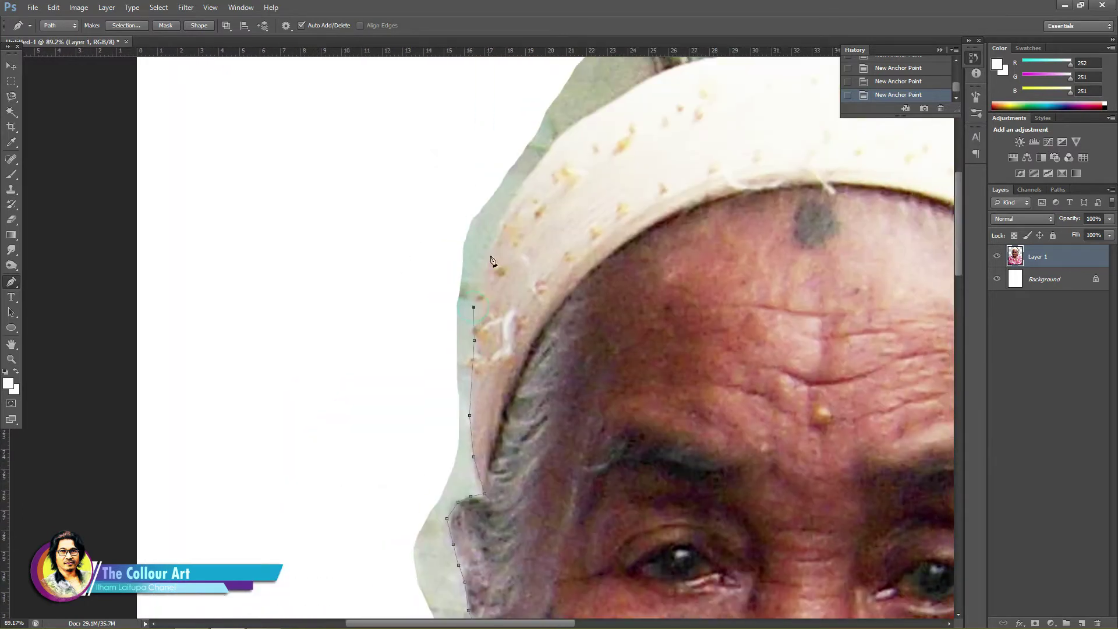
drag(680, 72, 340, 309)
click(386, 292)
click(429, 291)
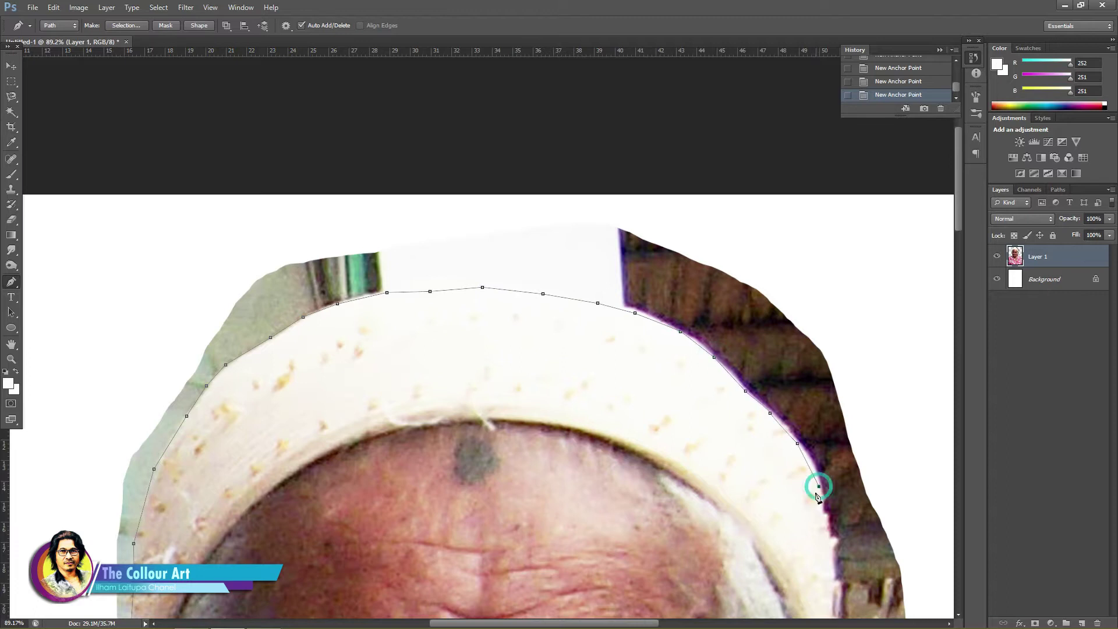
drag(817, 497, 443, 228)
click(454, 256)
click(459, 290)
click(459, 321)
drag(481, 557, 520, 253)
click(502, 265)
click(492, 267)
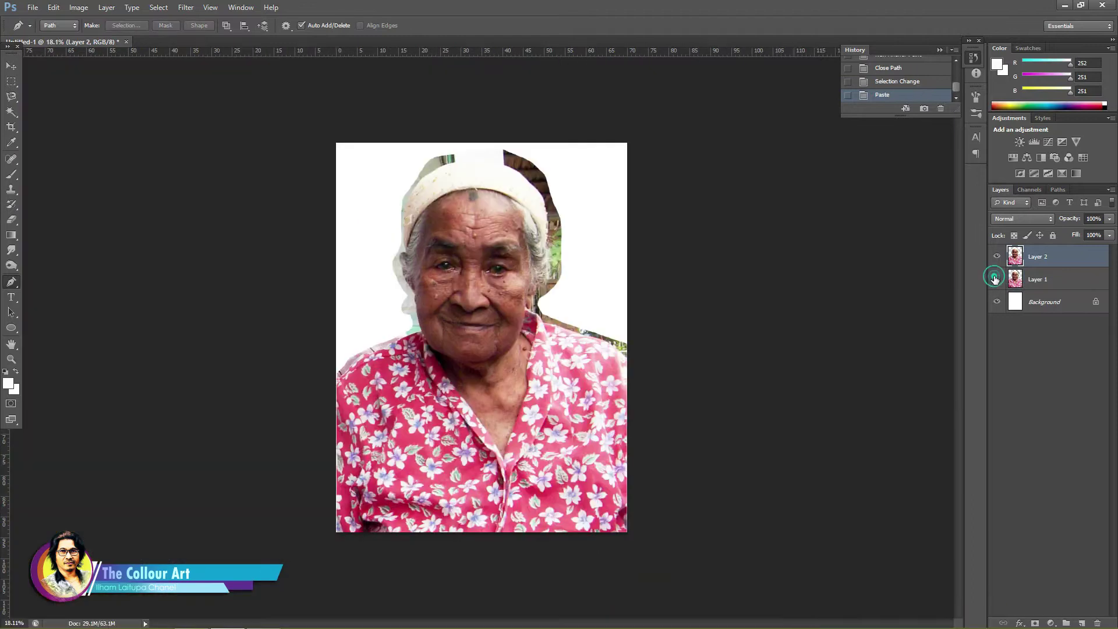
click(995, 279)
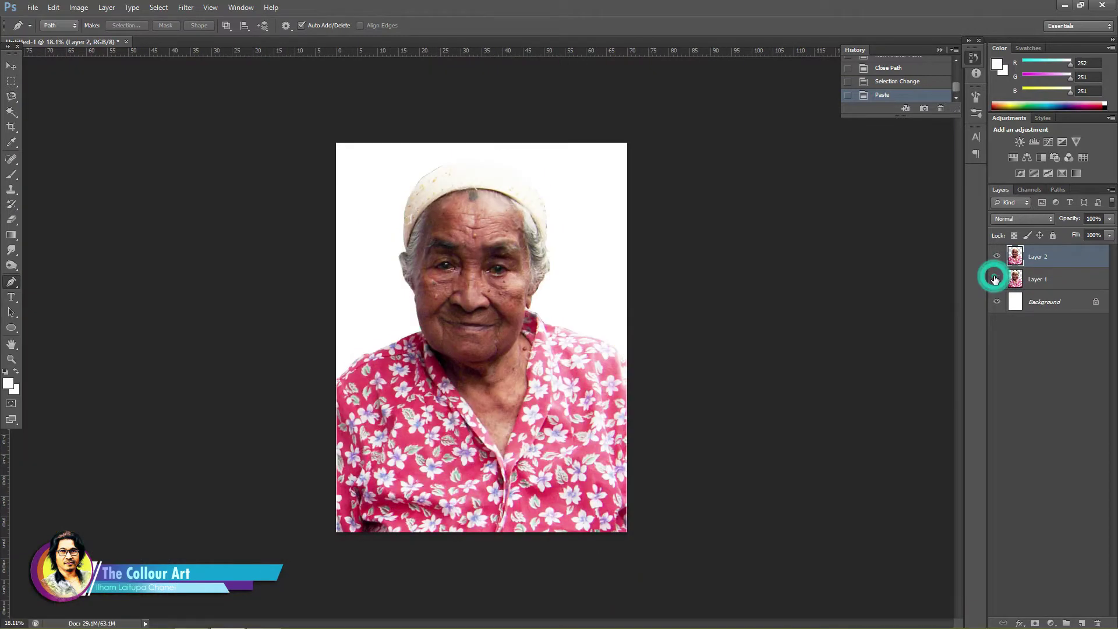
Hide the white background and paint a new layer above it solid dark mauve.
click(998, 302)
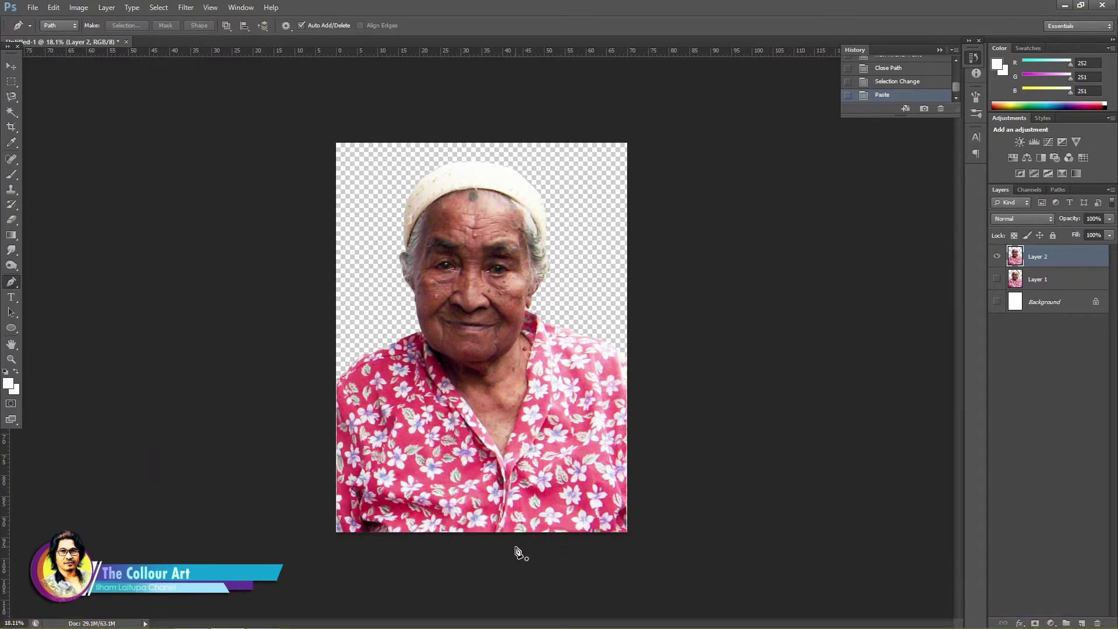
click(1048, 302)
click(1081, 623)
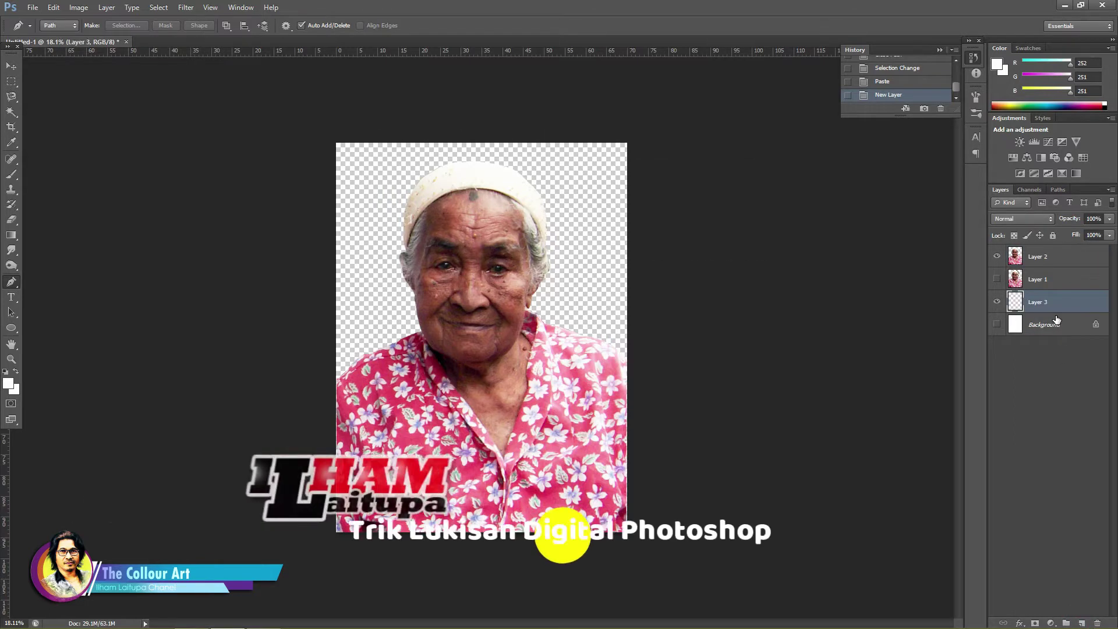
click(11, 175)
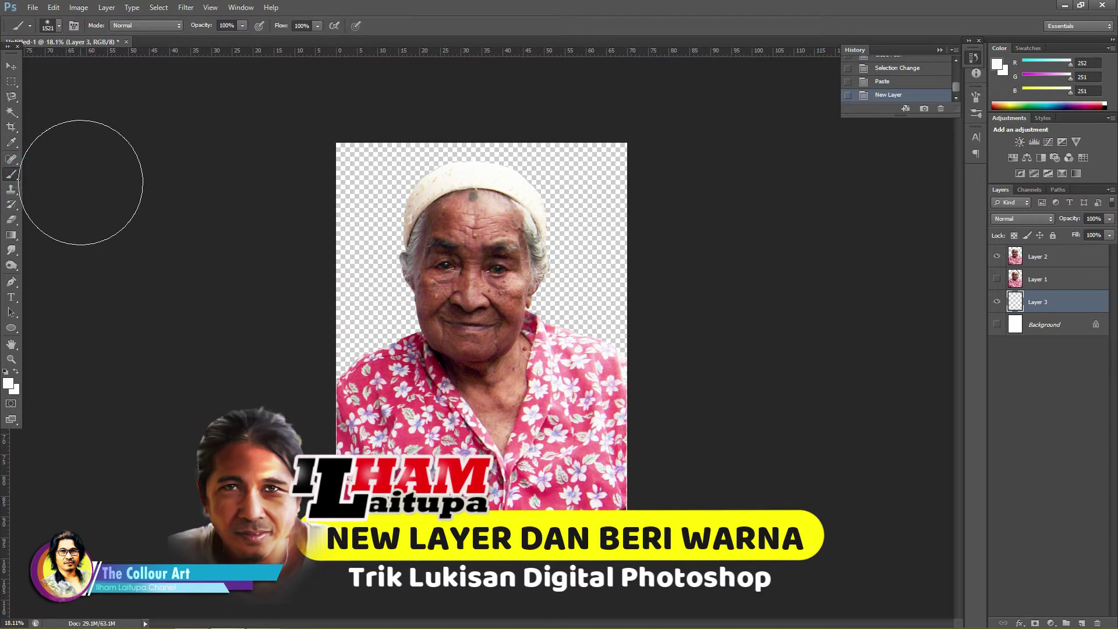
drag(386, 169, 553, 401)
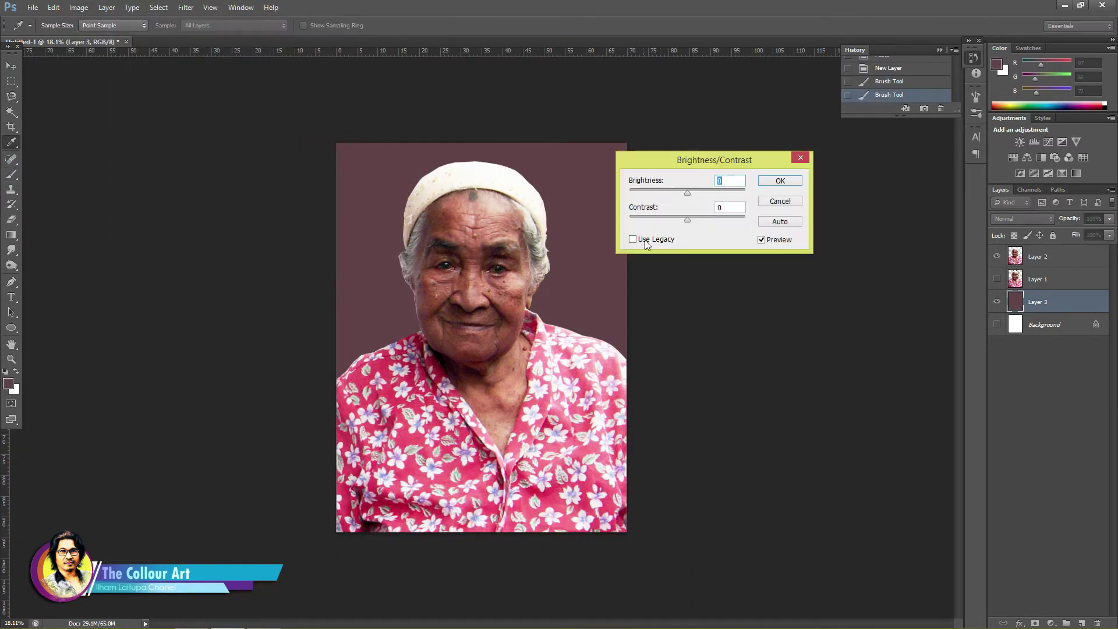
Rename the cutout layer, duplicate it, and brighten the '1 copy' with Brightness/Contrast.
double_click(1036, 279)
key(Return)
key(ctrl+j)
click(78, 8)
click(83, 12)
click(275, 37)
mouse_move(691, 194)
mouse_down()
mouse_move(678, 193)
mouse_move(732, 219)
mouse_move(710, 194)
mouse_up()
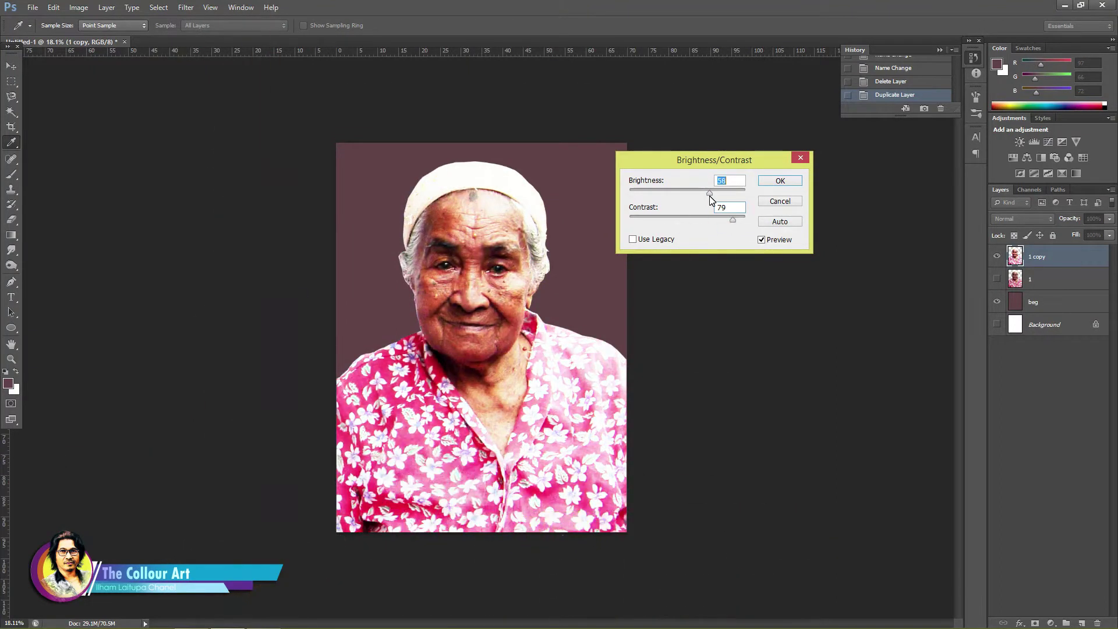
click(793, 184)
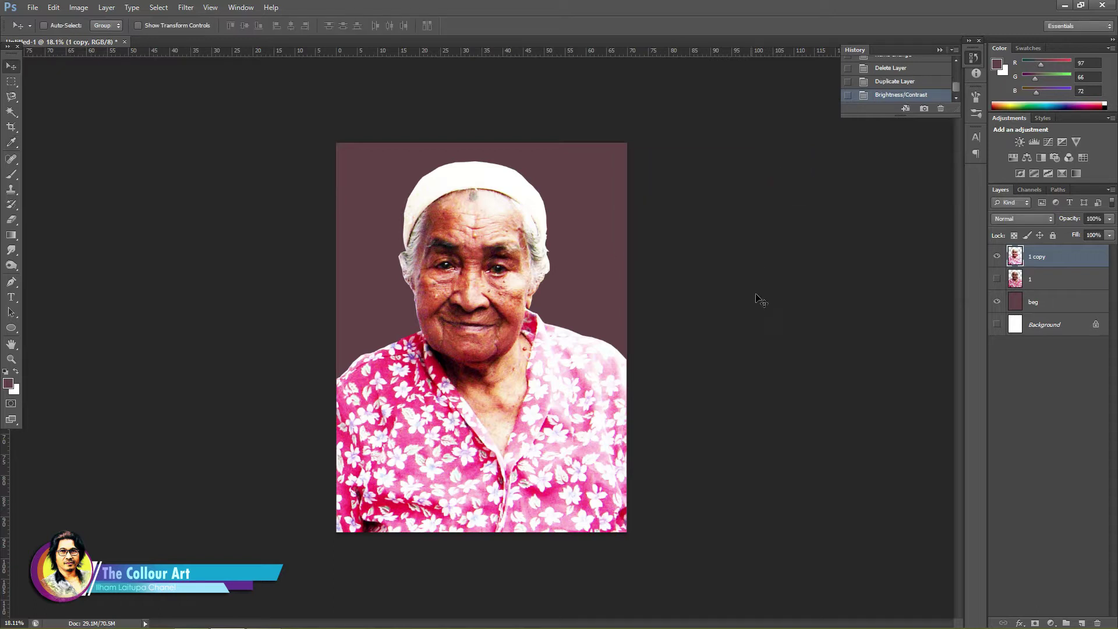
Apply Unsharp Mask of about 211% at 3.8-pixel radius to the '1 copy' layer.
click(186, 8)
mouse_move(197, 180)
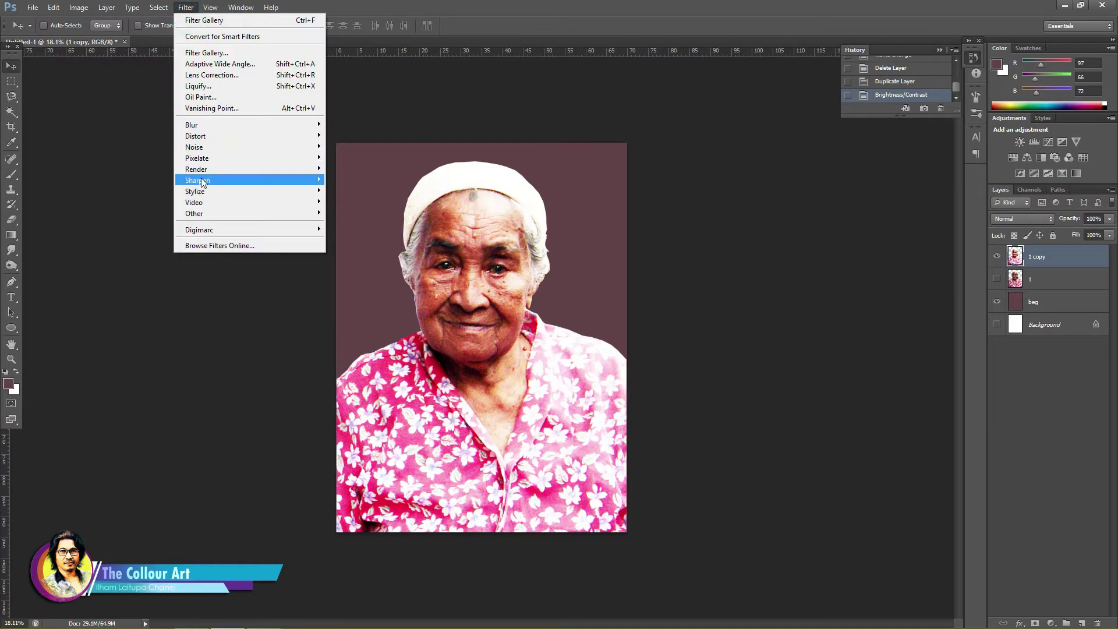
click(142, 222)
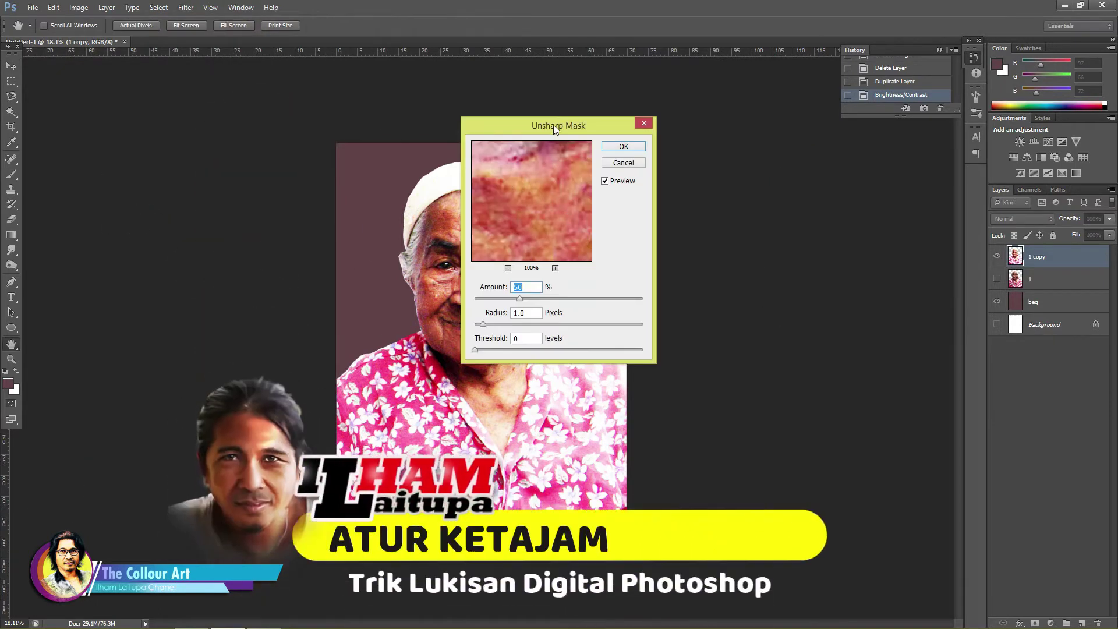
drag(553, 125, 701, 177)
click(463, 317)
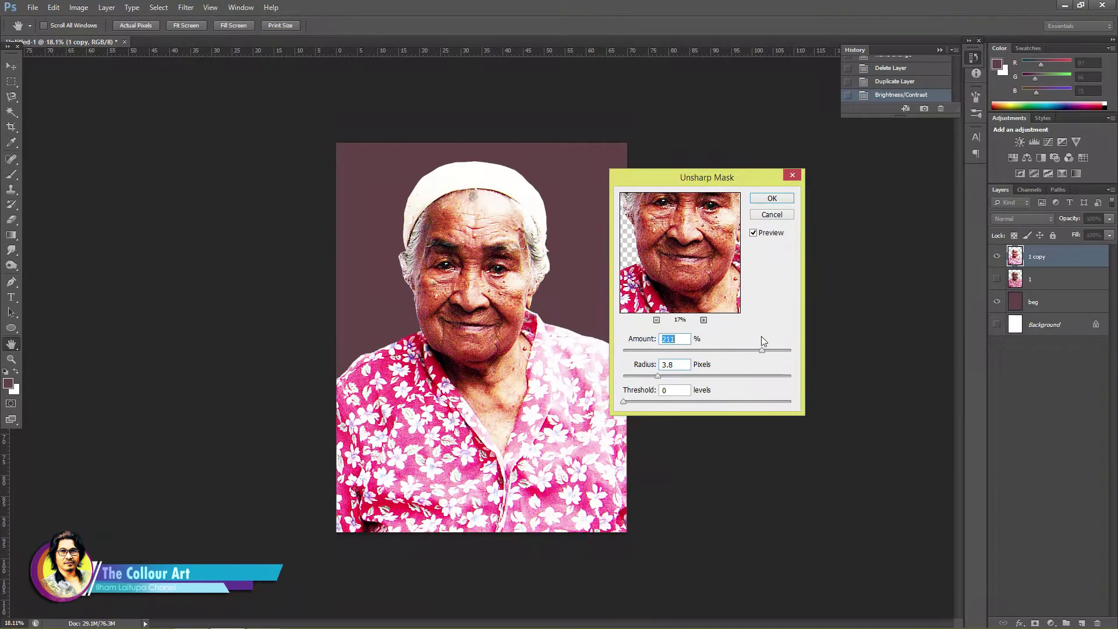
click(774, 199)
scroll(476, 255, up, 2)
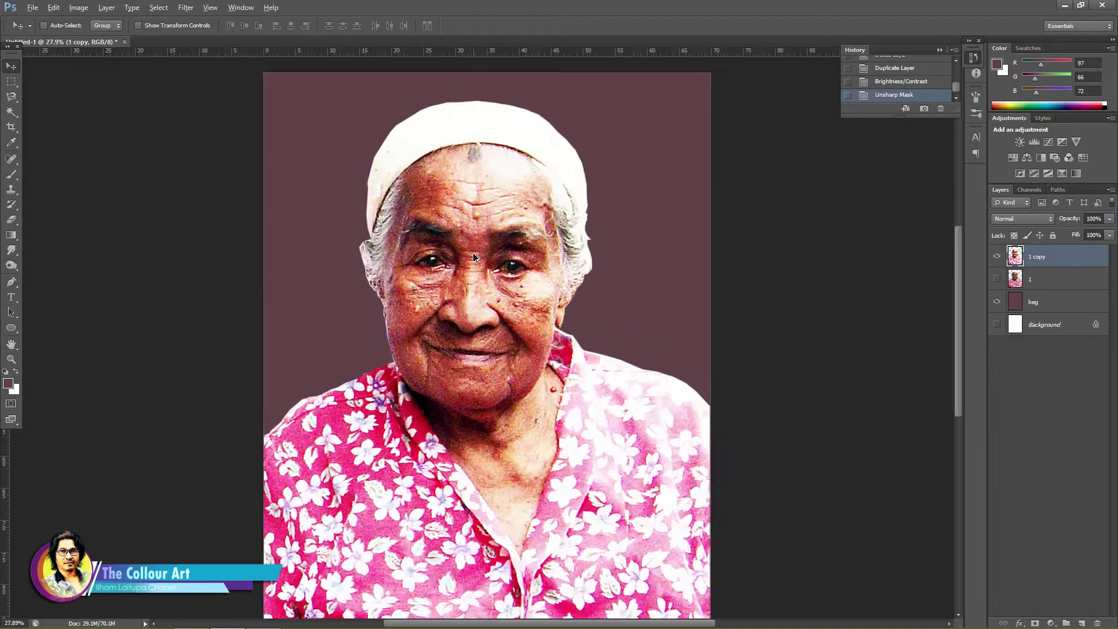
scroll(476, 255, up, 2)
scroll(477, 255, down, 2)
scroll(477, 255, down, 1)
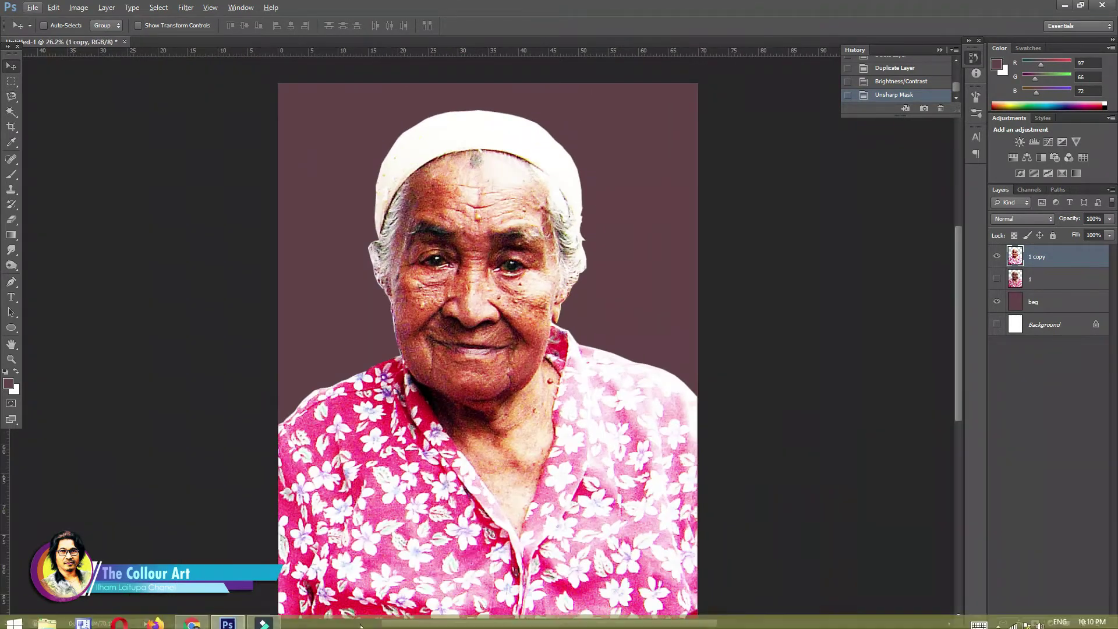
Switch to the Smudge Tool and undo a trial smudge streak on the nose.
scroll(454, 289, up, 5)
scroll(451, 284, down, 3)
scroll(451, 284, down, 1)
scroll(451, 284, up, 2)
scroll(451, 284, up, 2)
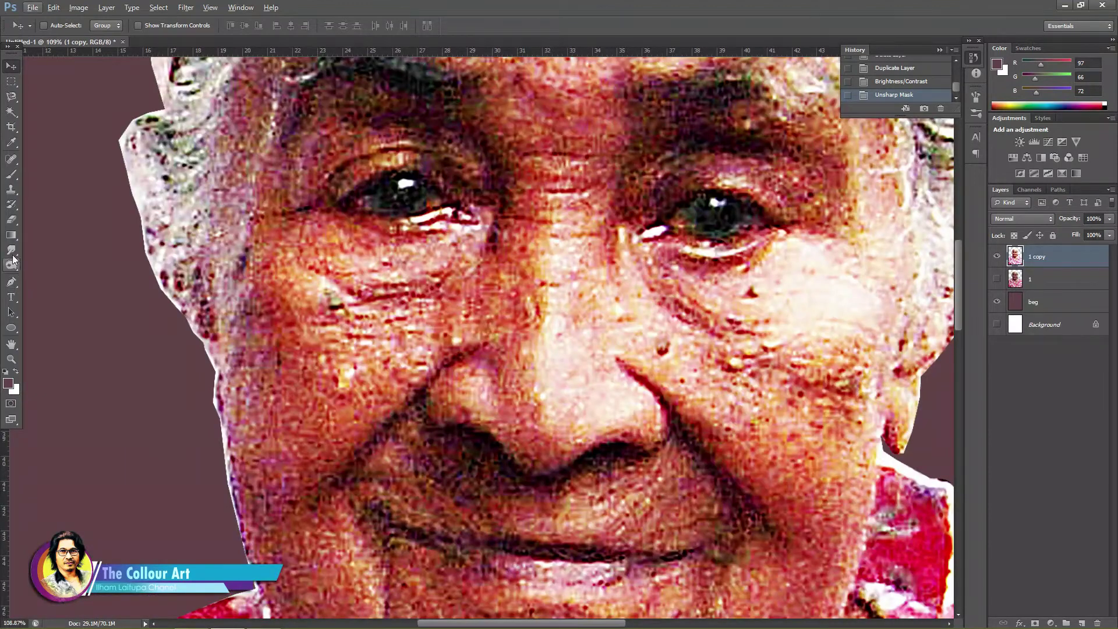
click(12, 253)
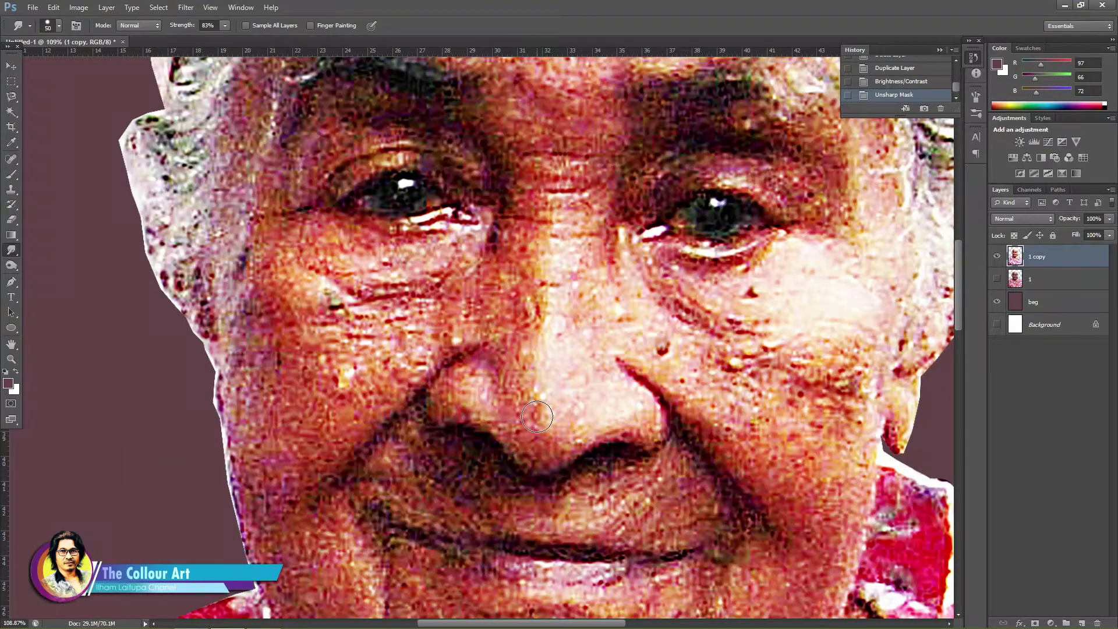
key(ctrl+z)
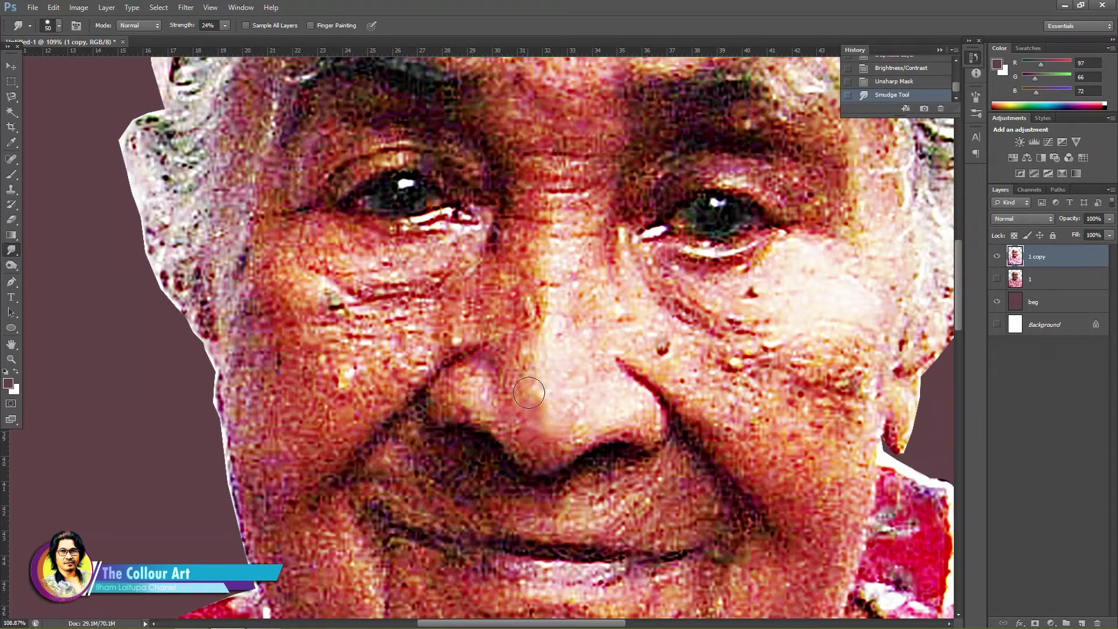
Blend the nose bridge with the Mixer Brush, then return to the Smudge Tool.
right_click(11, 174)
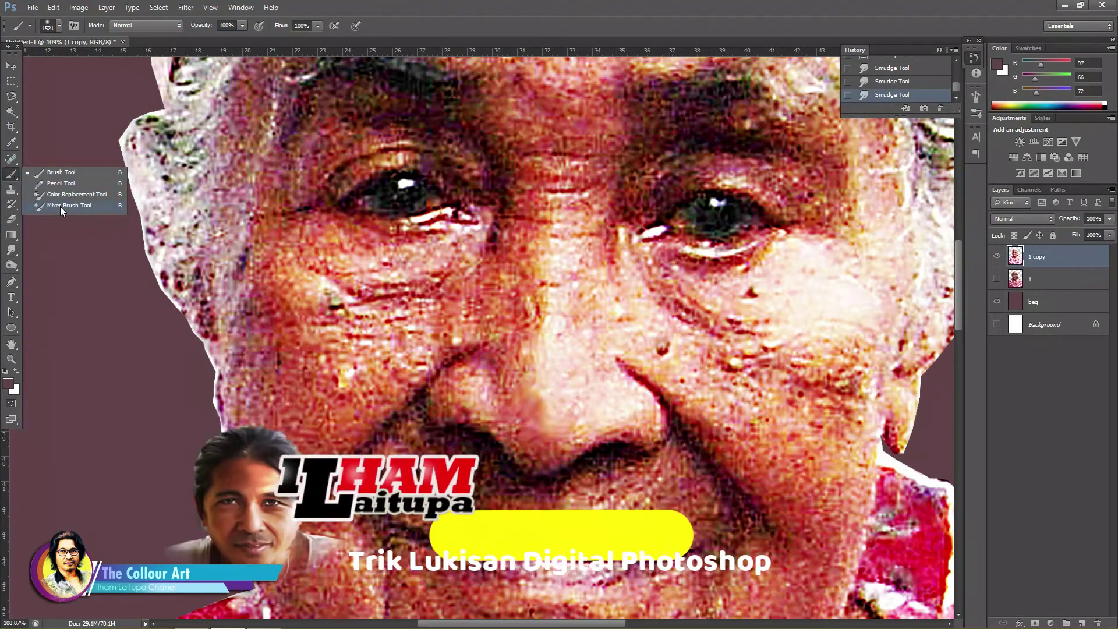
click(61, 206)
right_click(543, 362)
key(Escape)
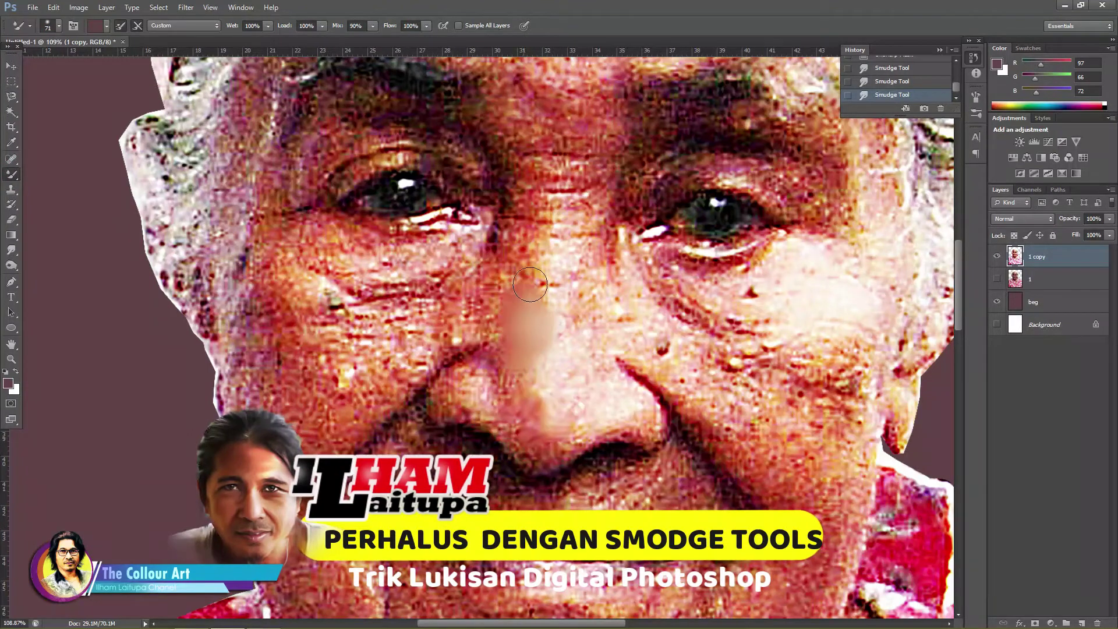
drag(541, 256, 560, 331)
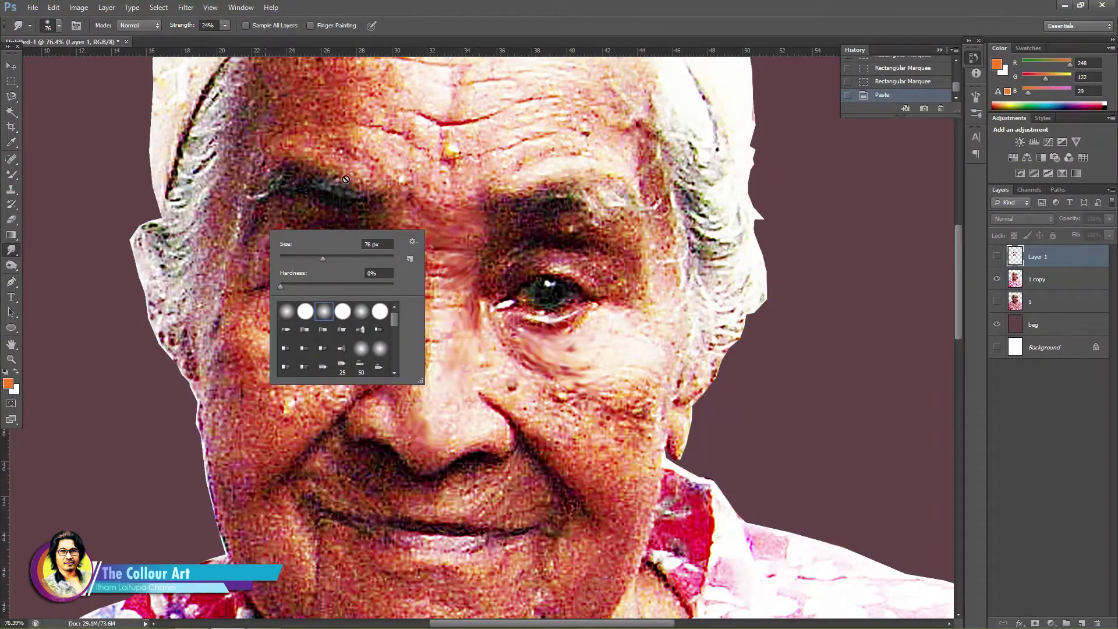
click(345, 179)
click(543, 251)
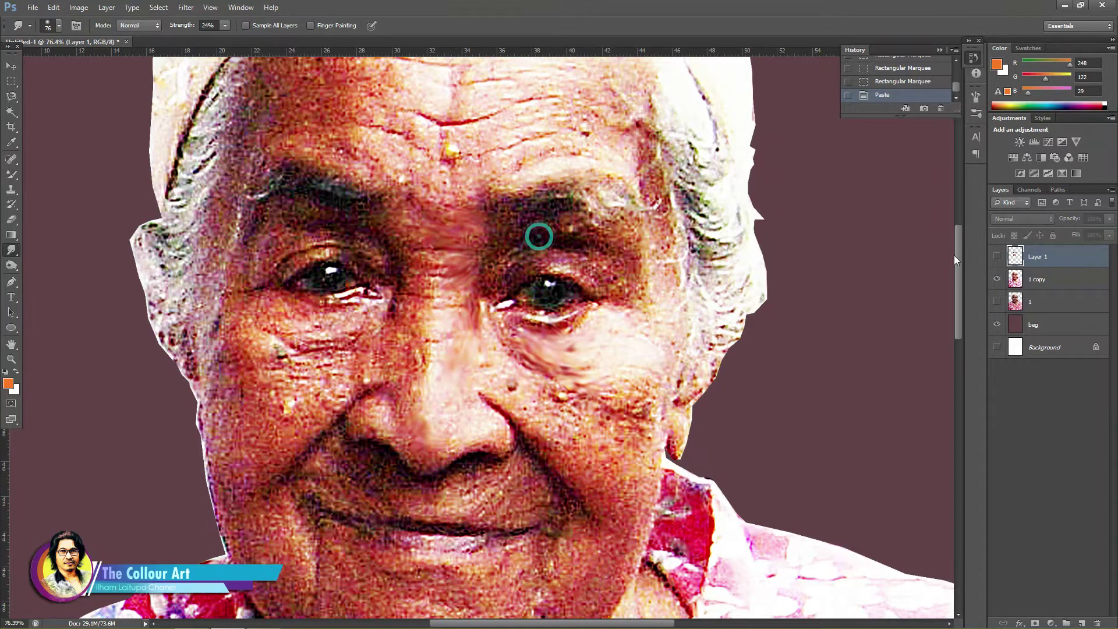
key(alt+bracketleft)
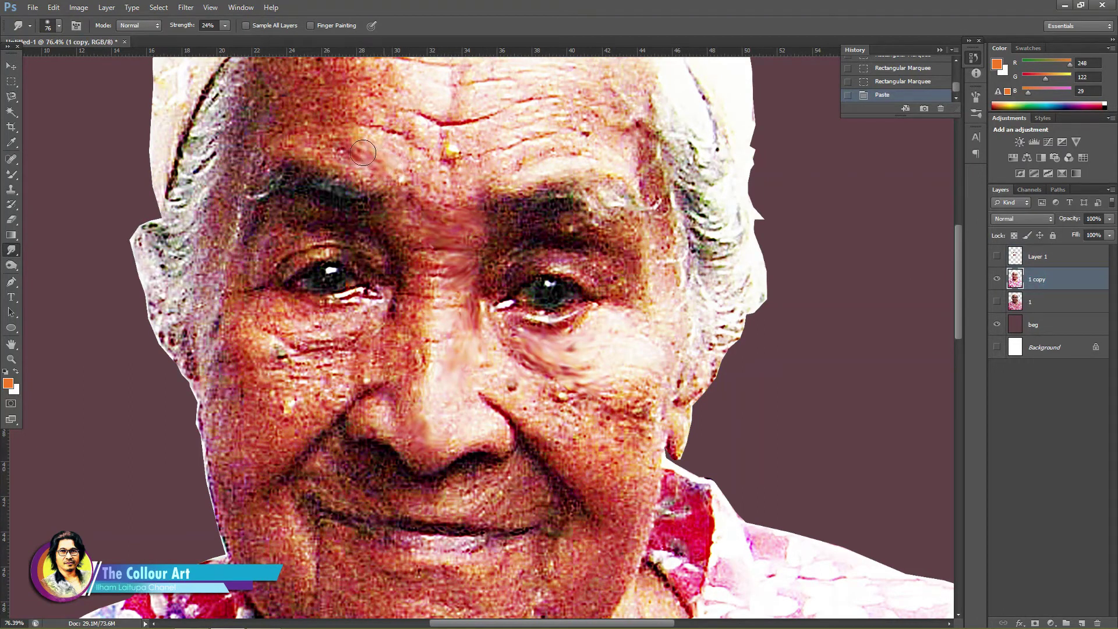
Undo a trial forehead smudge and set the Smudge strength to 38%.
drag(299, 106, 349, 123)
key(ctrl+z)
click(246, 25)
click(311, 25)
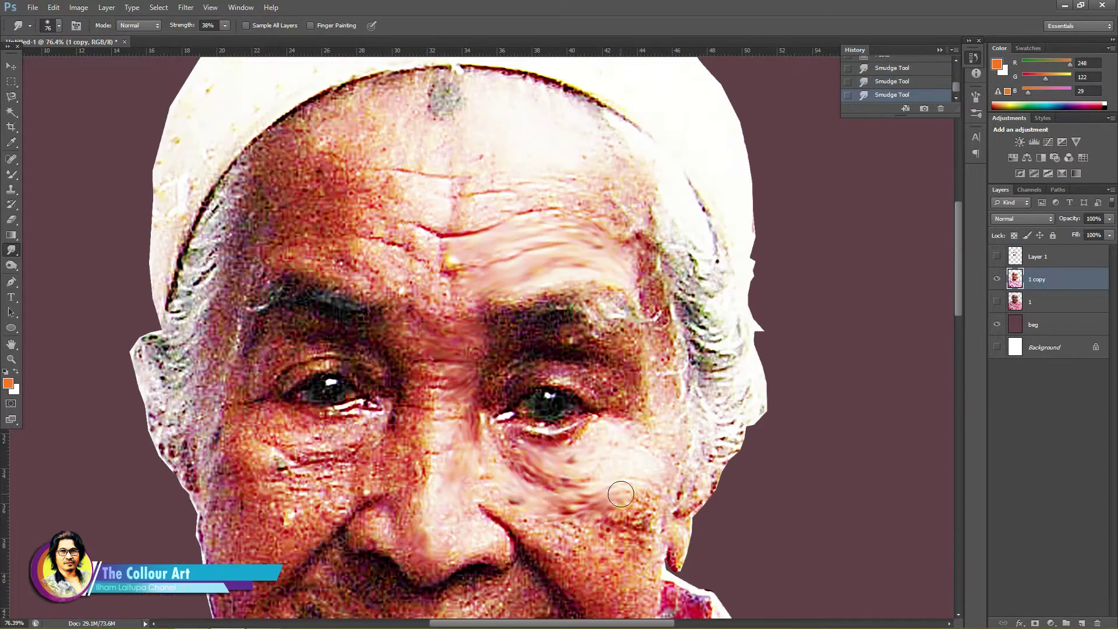
Smudge the cheek and the skin between the nose fold and mouth corner.
drag(506, 477, 629, 583)
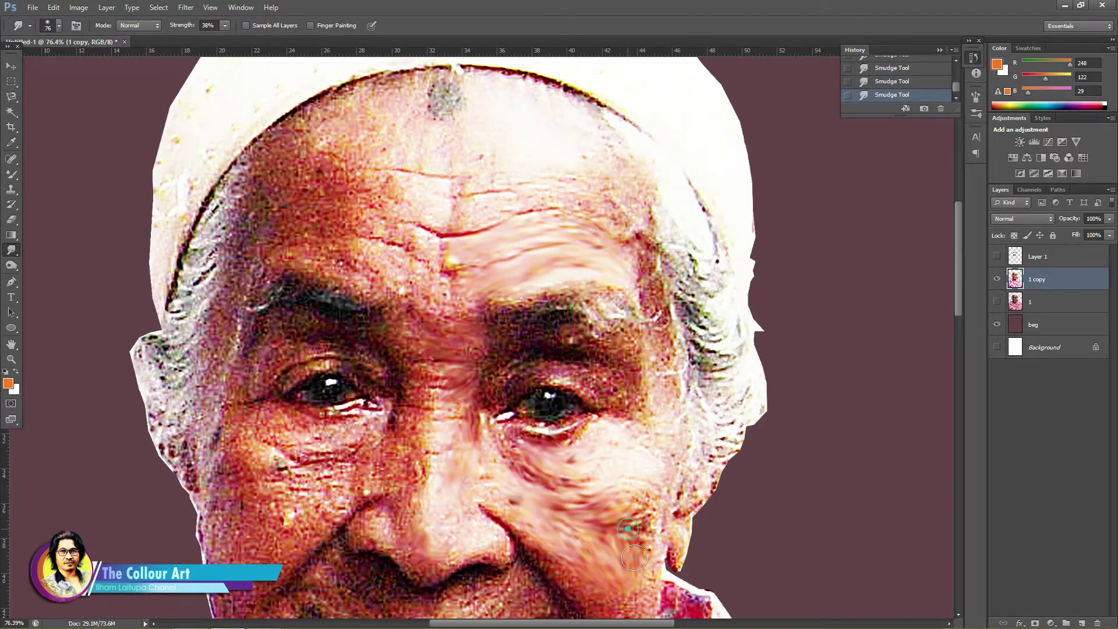
scroll(641, 466, down, 3)
drag(640, 484, 649, 390)
drag(582, 495, 495, 421)
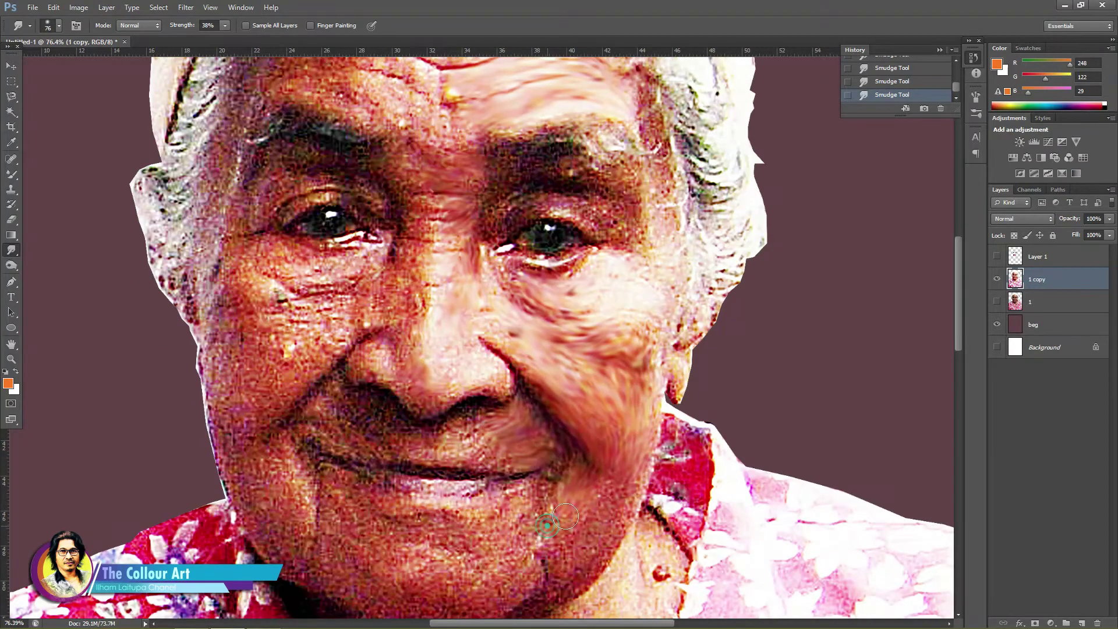
scroll(564, 516, down, 3)
scroll(565, 516, down, 2)
scroll(630, 199, up, 6)
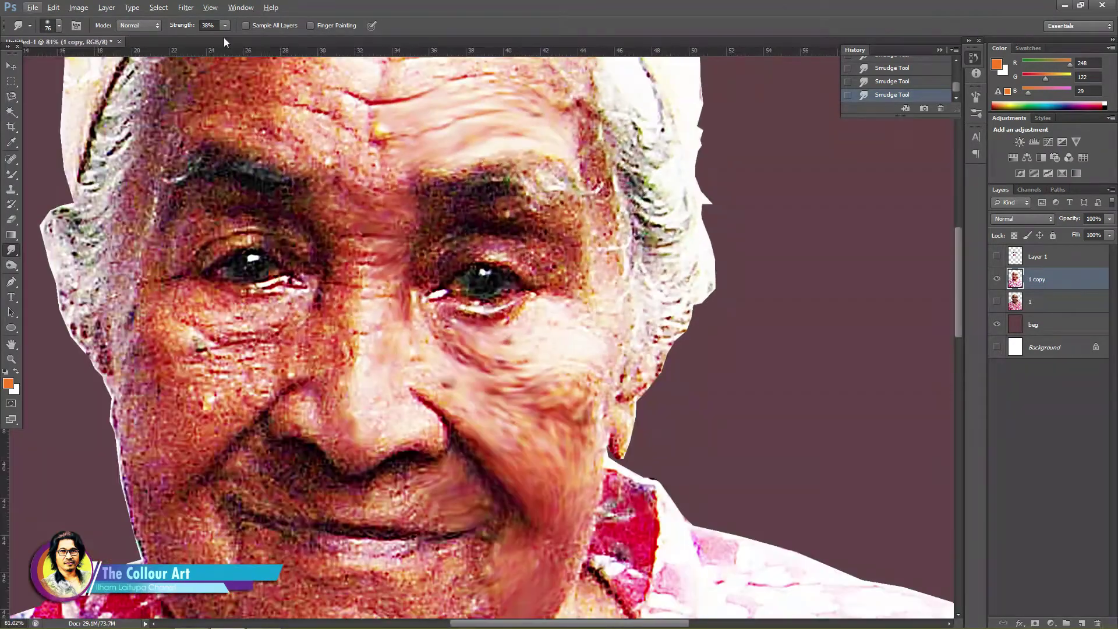
click(186, 7)
Apply Oil Paint: Stylization 10, Cleanliness 10, Scale 0.1, Bristle Detail 1.95, Shine 0.
click(198, 93)
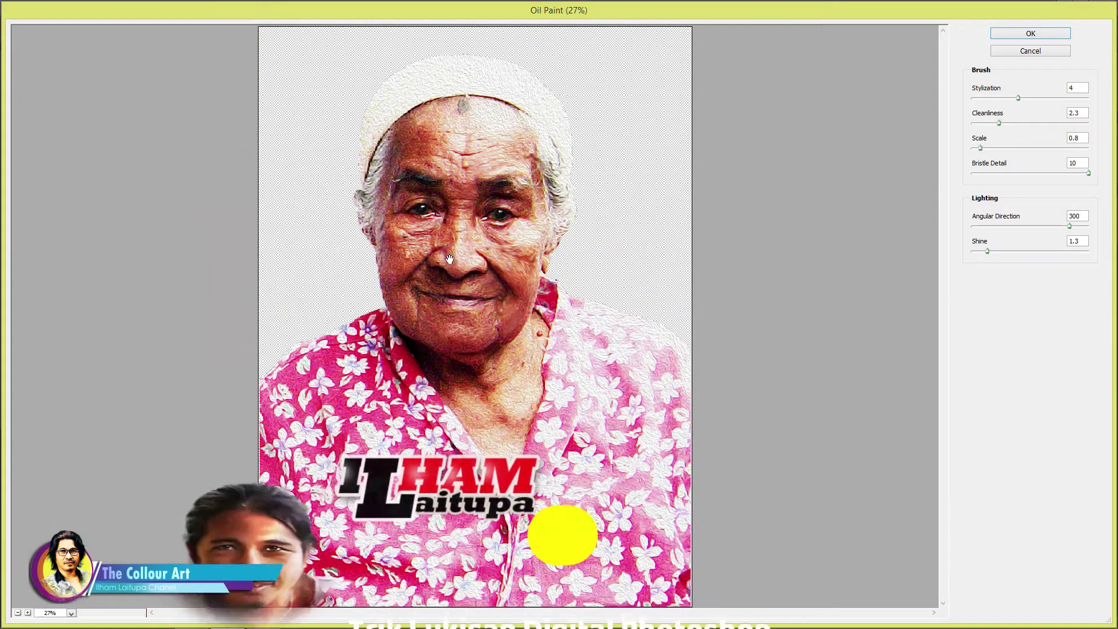
click(26, 613)
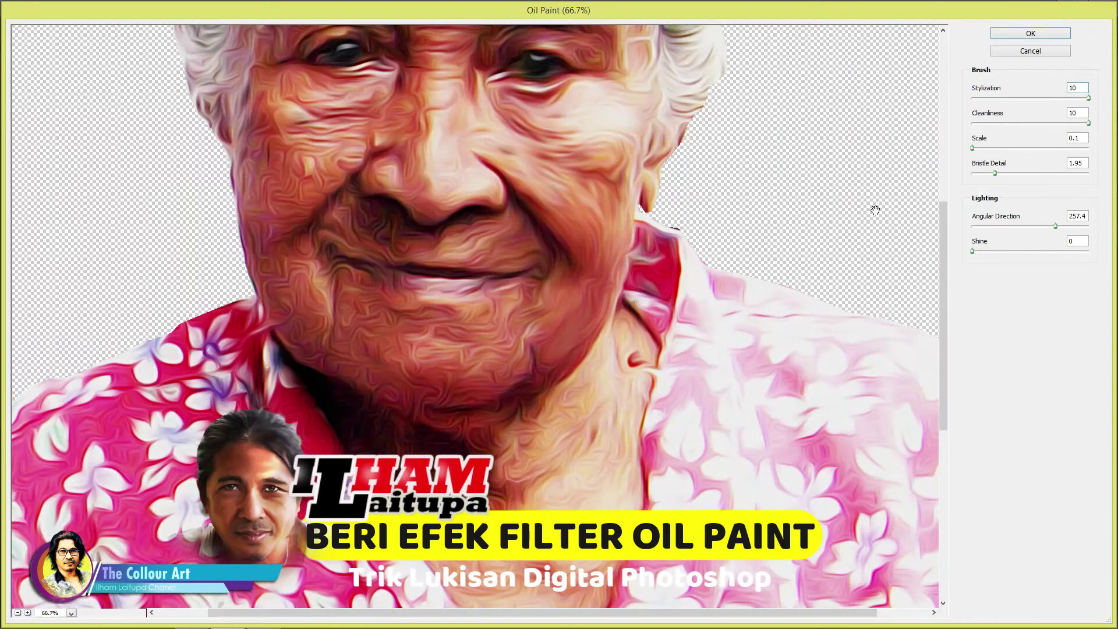
mouse_move(495, 183)
mouse_down()
mouse_move(496, 238)
mouse_move(496, 68)
mouse_up()
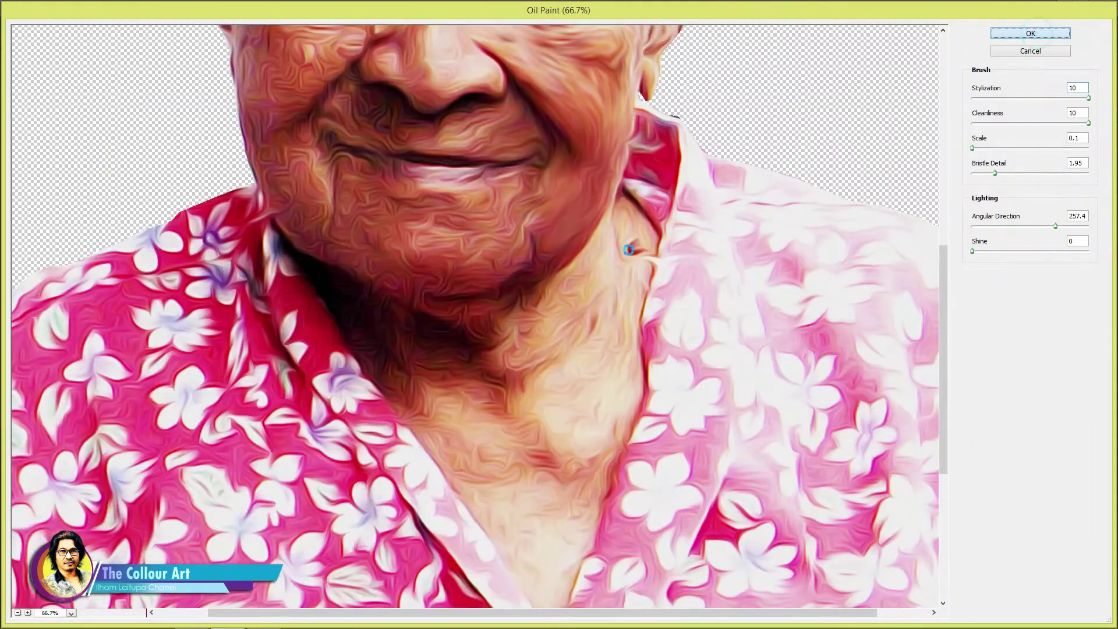
key(Return)
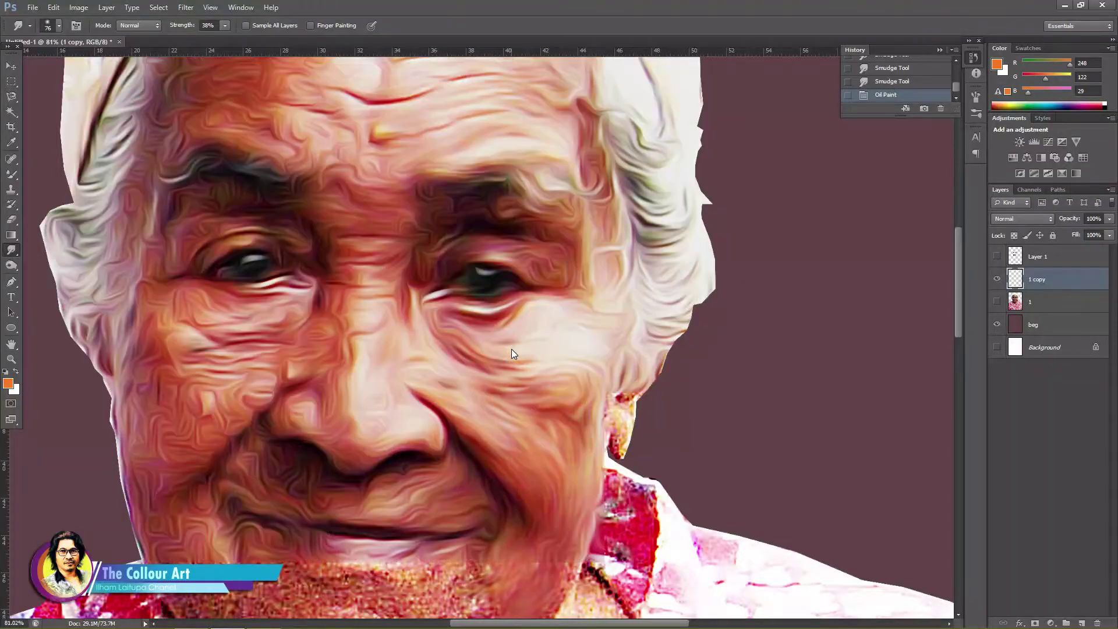
Smudge the oil-paint strokes on the chin and left cheek smooth.
scroll(511, 348, down, 2)
scroll(477, 367, down, 3)
scroll(437, 388, down, 1)
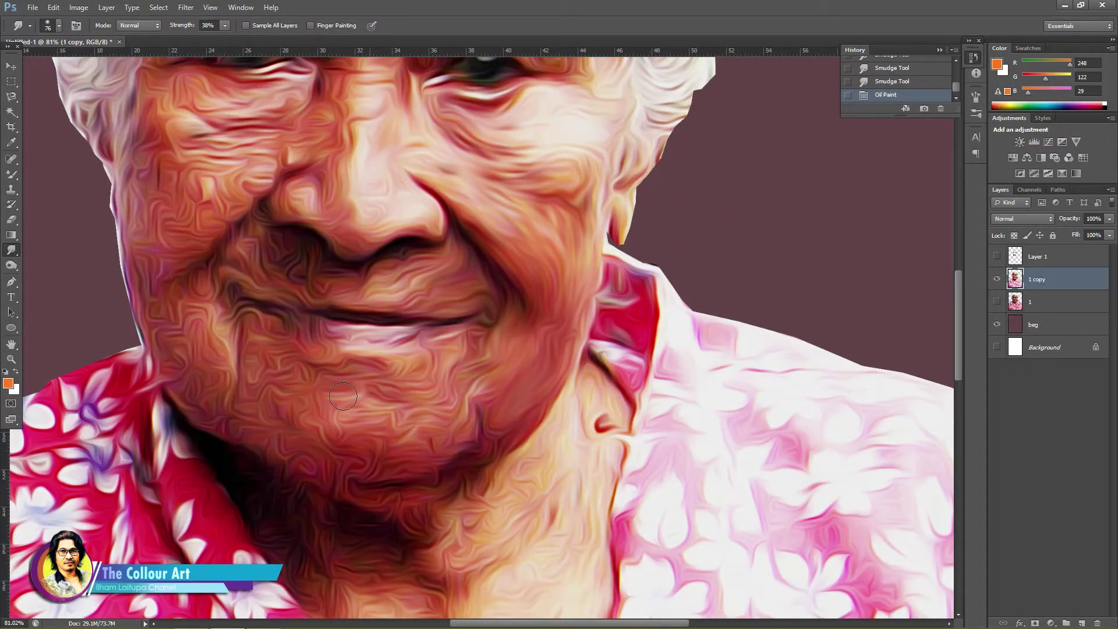
drag(331, 375, 581, 450)
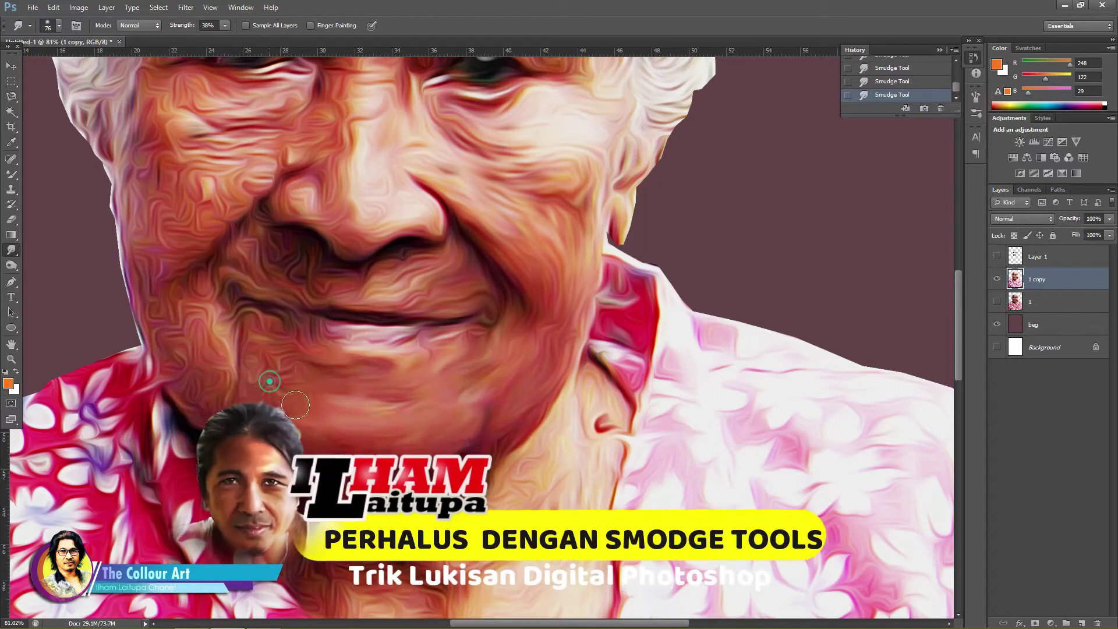
scroll(580, 450, up, 5)
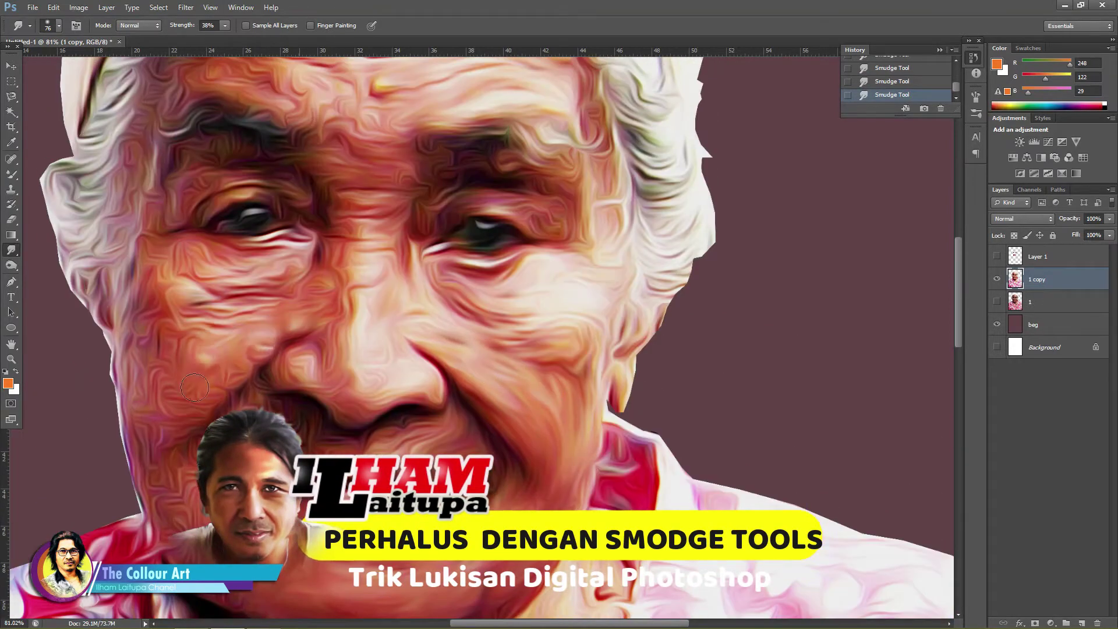
drag(159, 302, 364, 342)
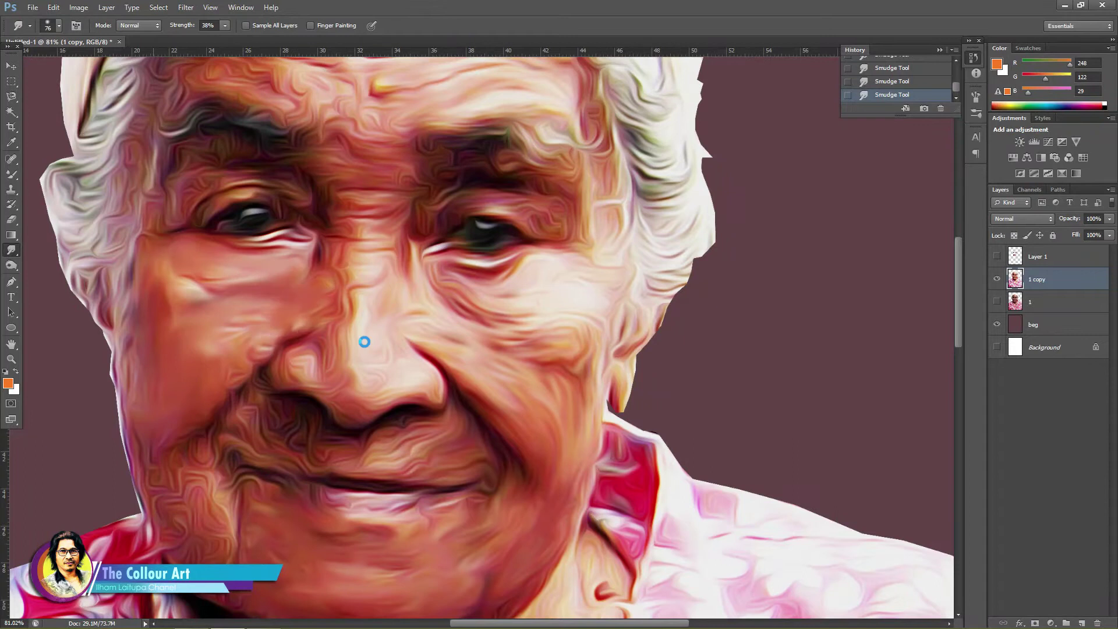
scroll(185, 291, down, 5)
scroll(583, 313, up, 8)
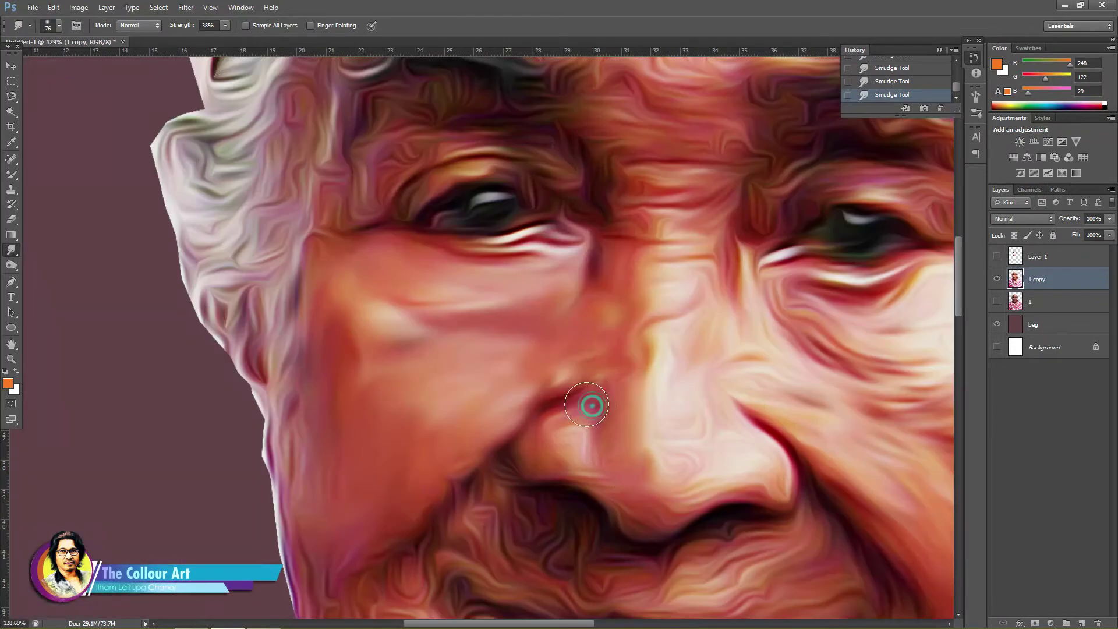
scroll(699, 407, down, 5)
scroll(474, 325, up, 2)
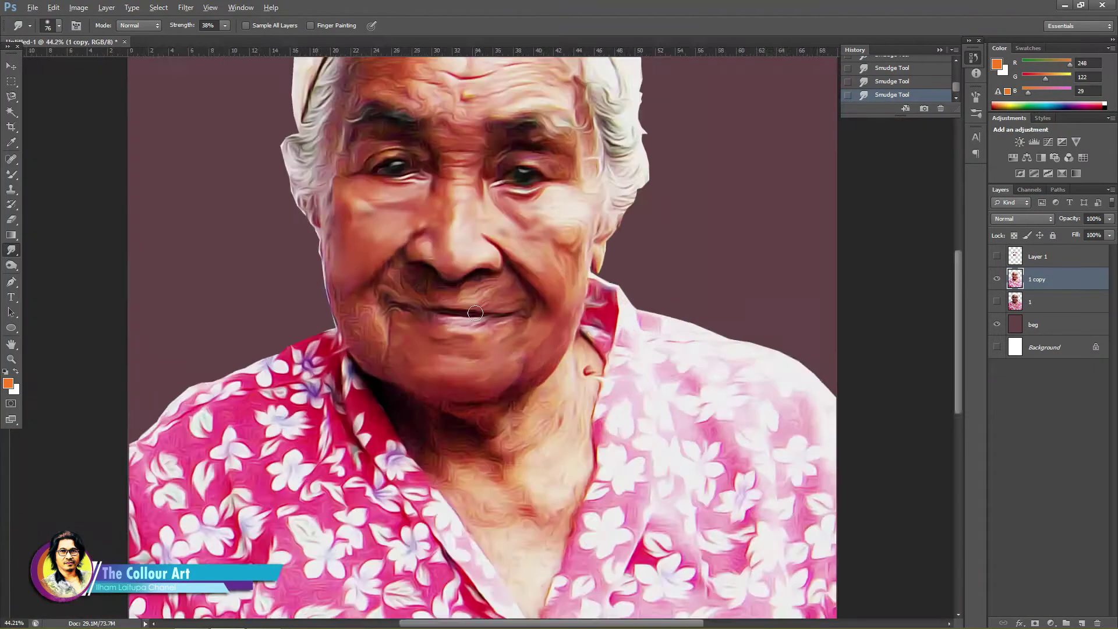
scroll(474, 325, up, 6)
With a smaller brush, smooth above the upper lip, the left cheek and left forehead.
right_click(411, 282)
click(615, 292)
drag(585, 273, 543, 217)
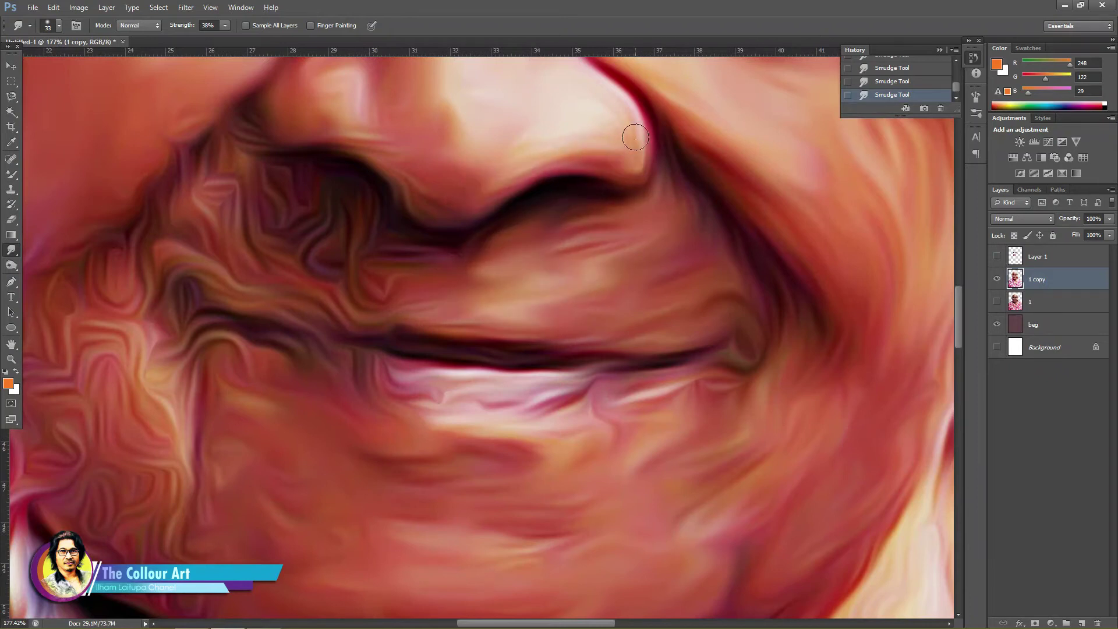
drag(323, 285, 324, 204)
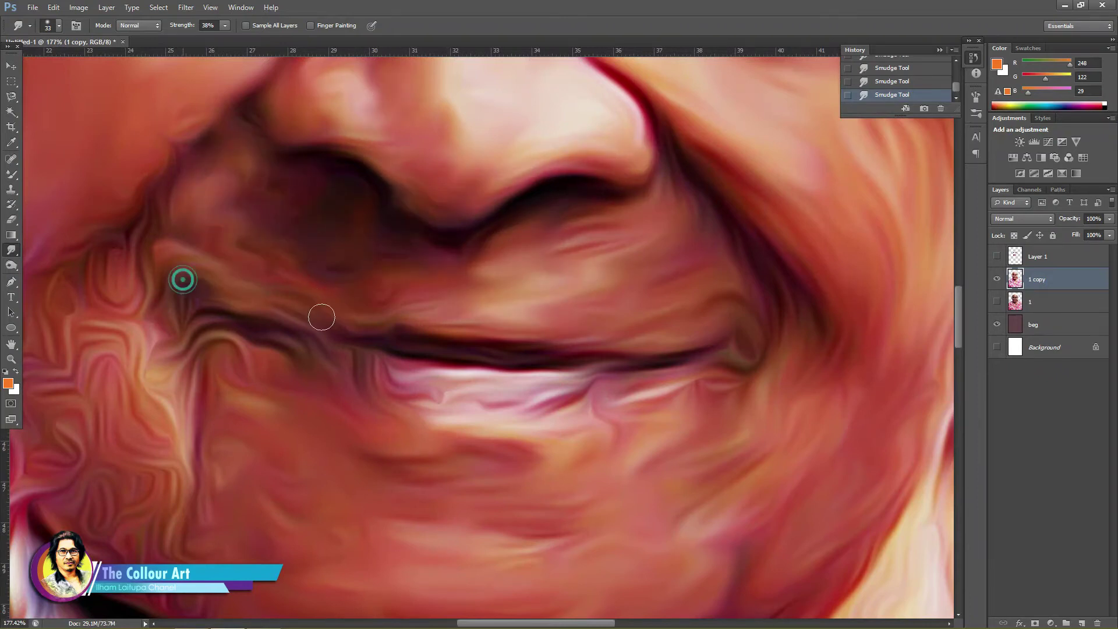
drag(124, 294, 175, 437)
scroll(338, 418, down, 5)
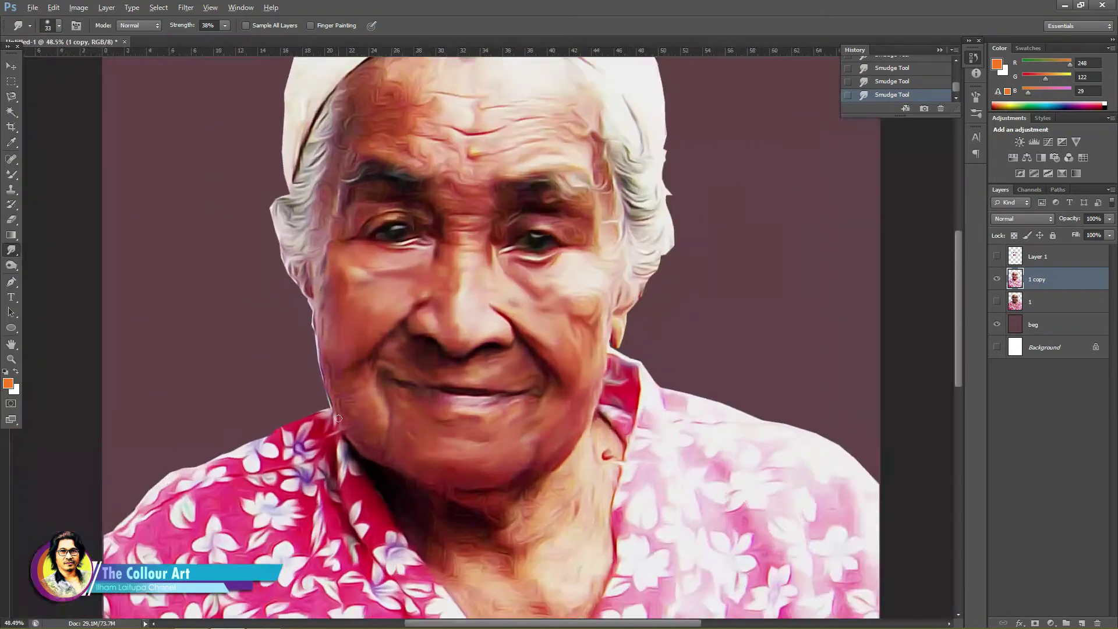
scroll(338, 418, up, 3)
scroll(495, 218, up, 2)
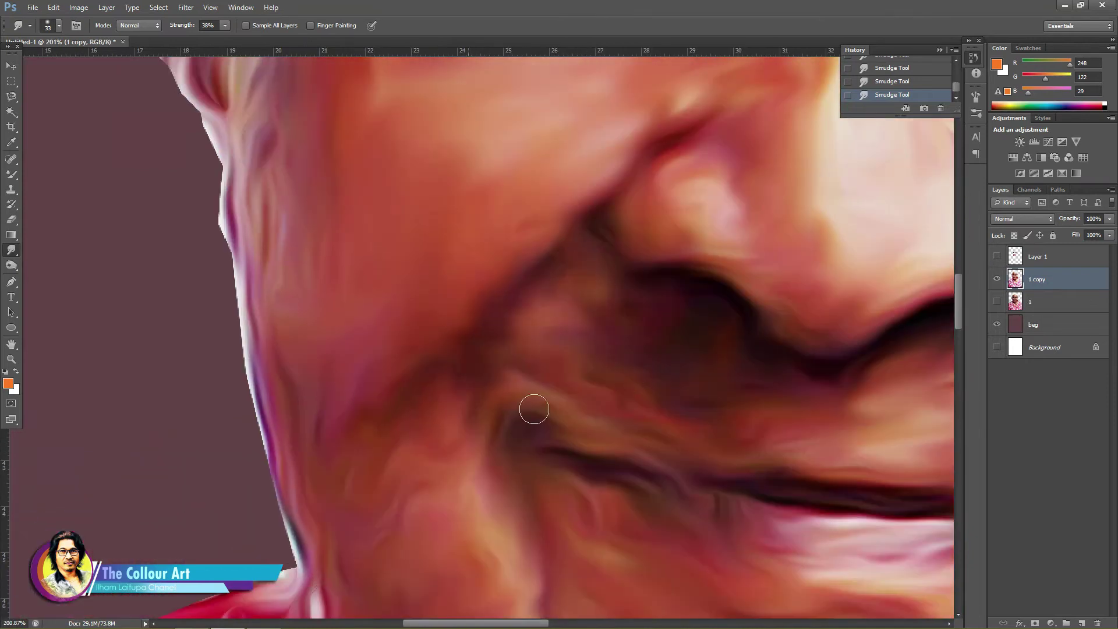
scroll(534, 409, down, 5)
scroll(552, 256, up, 3)
drag(296, 186, 245, 110)
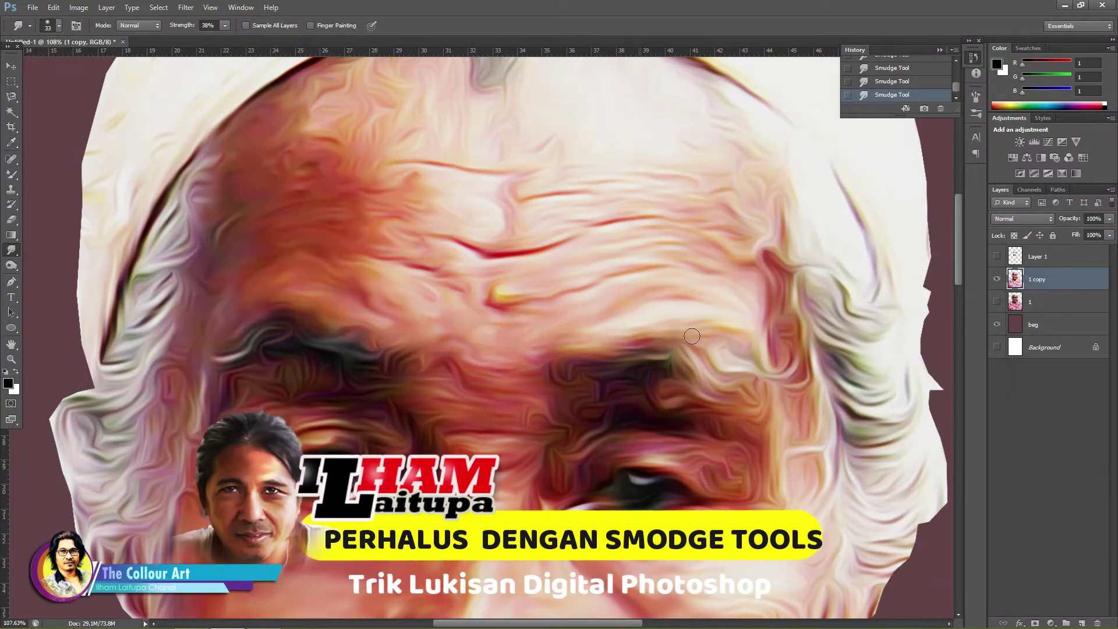
scroll(693, 321, down, 5)
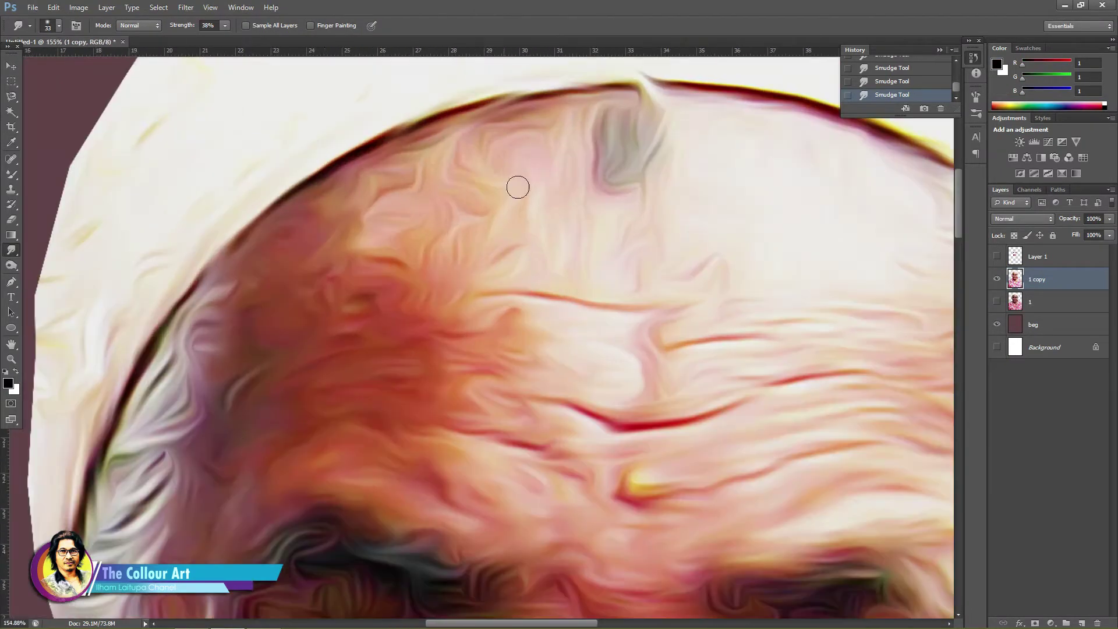
Smudge a long stroke across the forehead and inspect the head's upper edge.
key(shift+b)
key(shift+b)
key(shift+b)
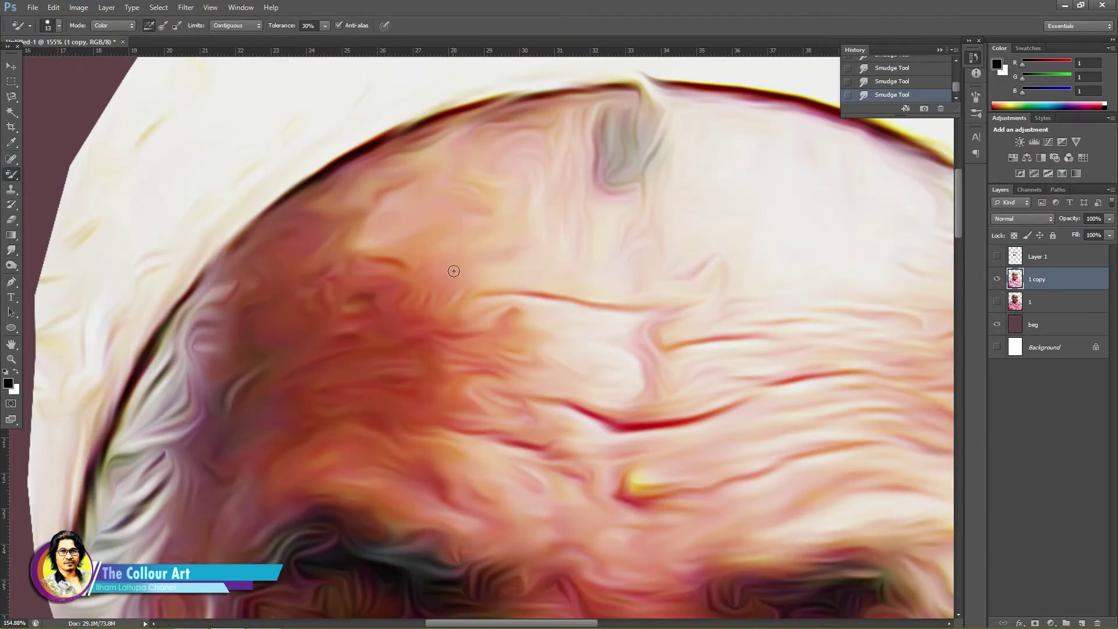
key(r)
drag(518, 365, 915, 385)
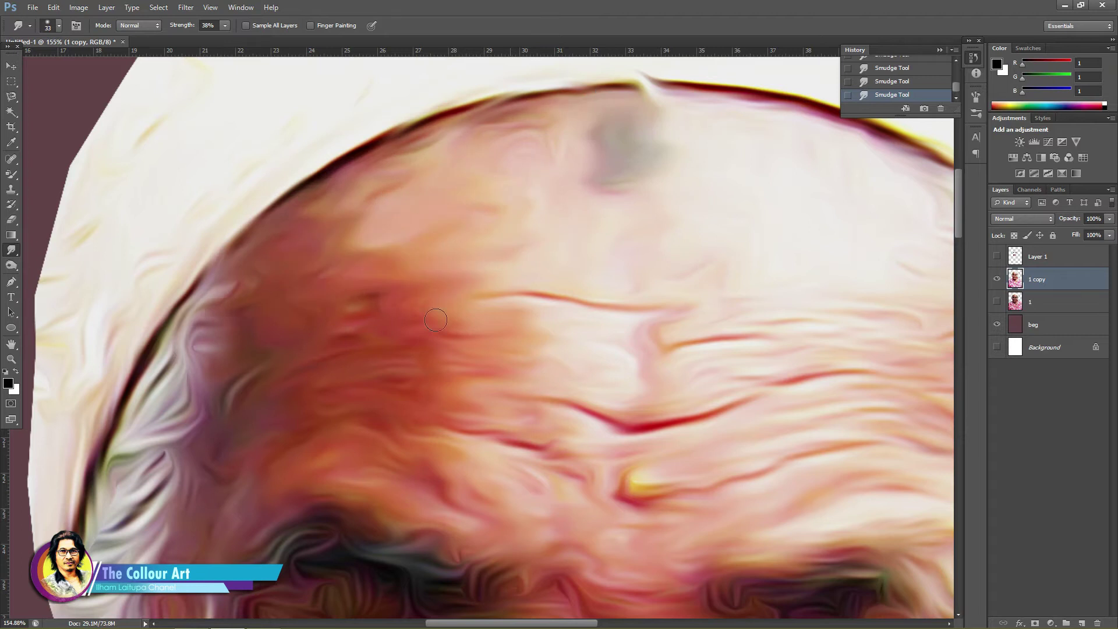
drag(574, 207, 566, 329)
scroll(542, 569, down, 5)
scroll(707, 449, down, 2)
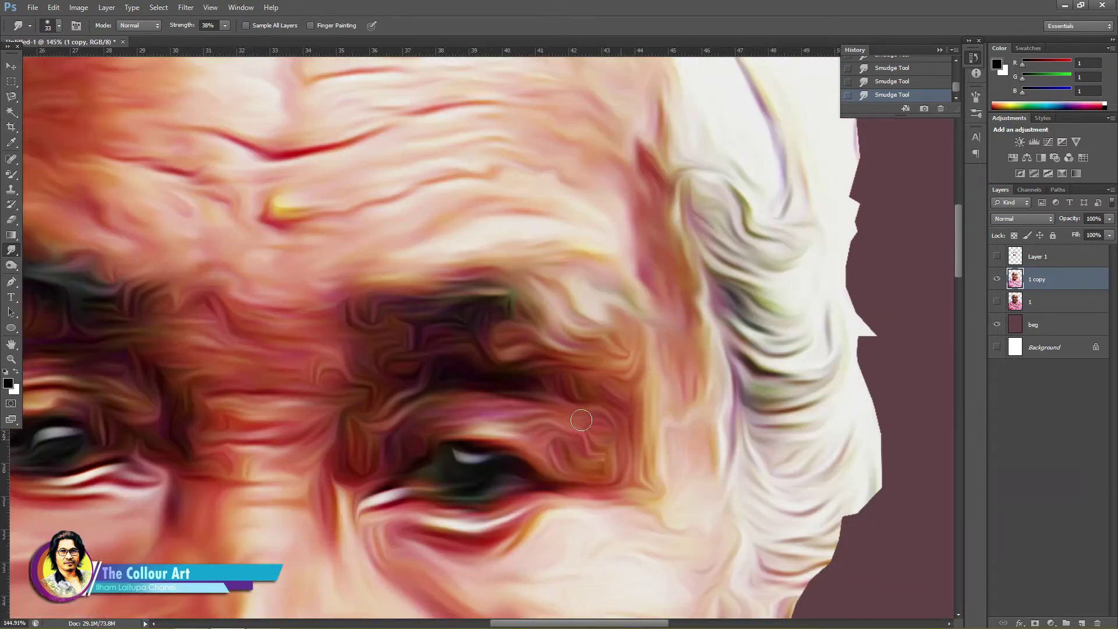
scroll(673, 532, down, 1)
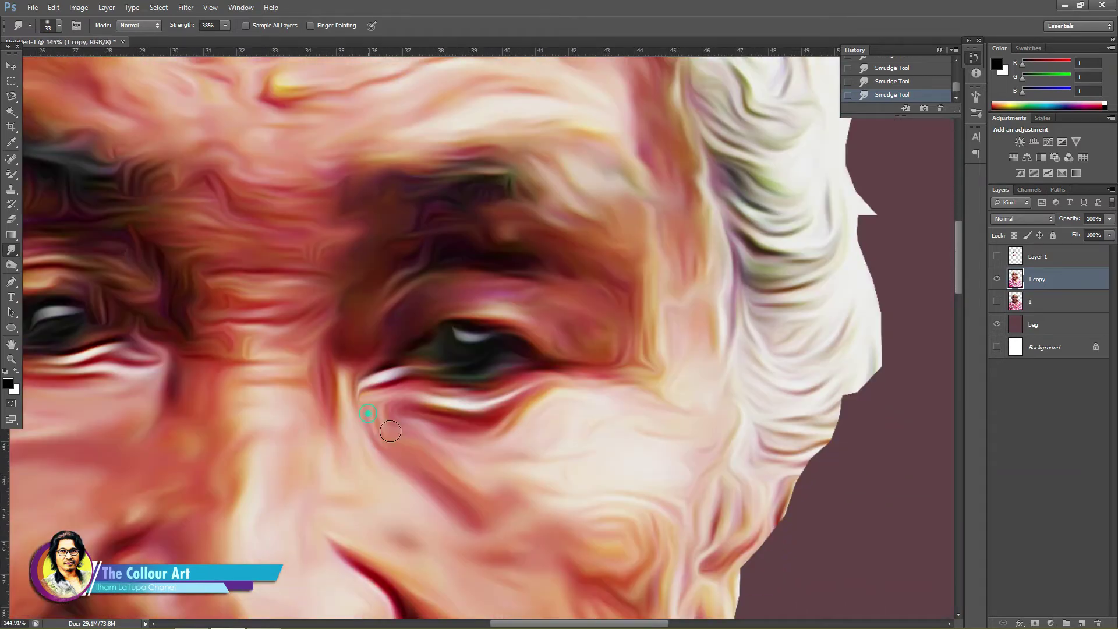
scroll(606, 494, down, 2)
scroll(643, 570, down, 2)
Zoom in on the forehead and smudge the left eyebrow strokes smooth.
drag(502, 488, 434, 379)
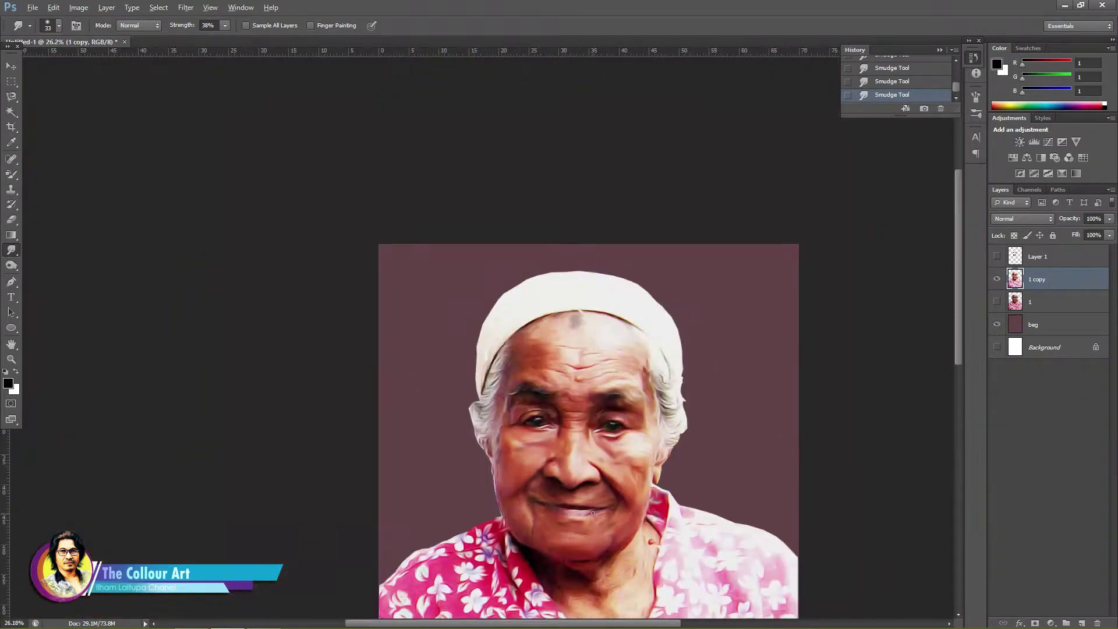
drag(266, 270, 175, 277)
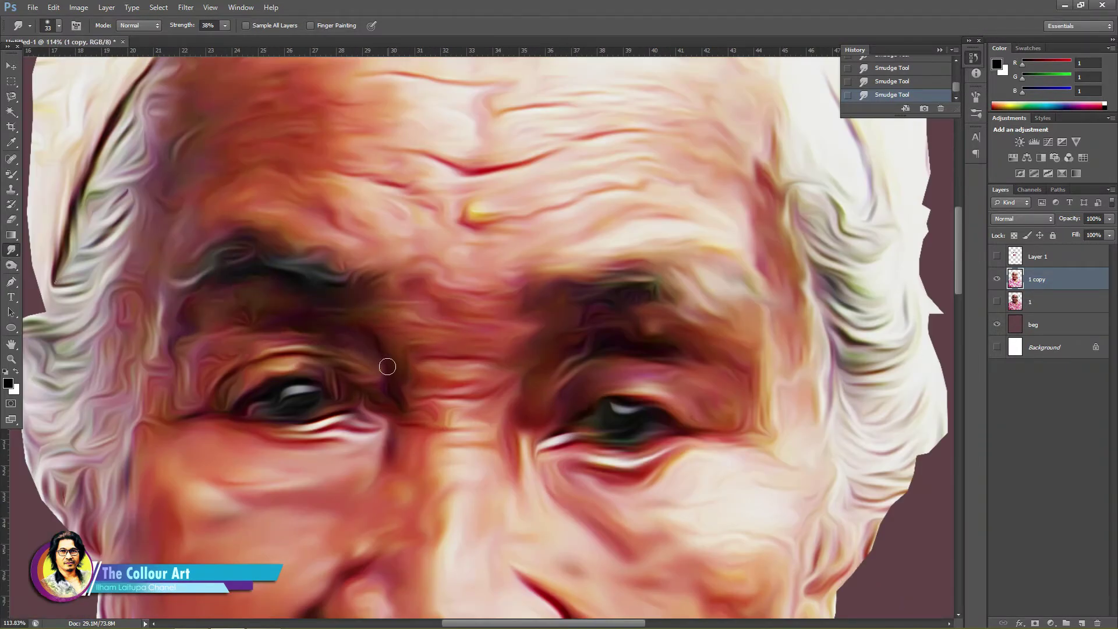
drag(594, 328, 472, 291)
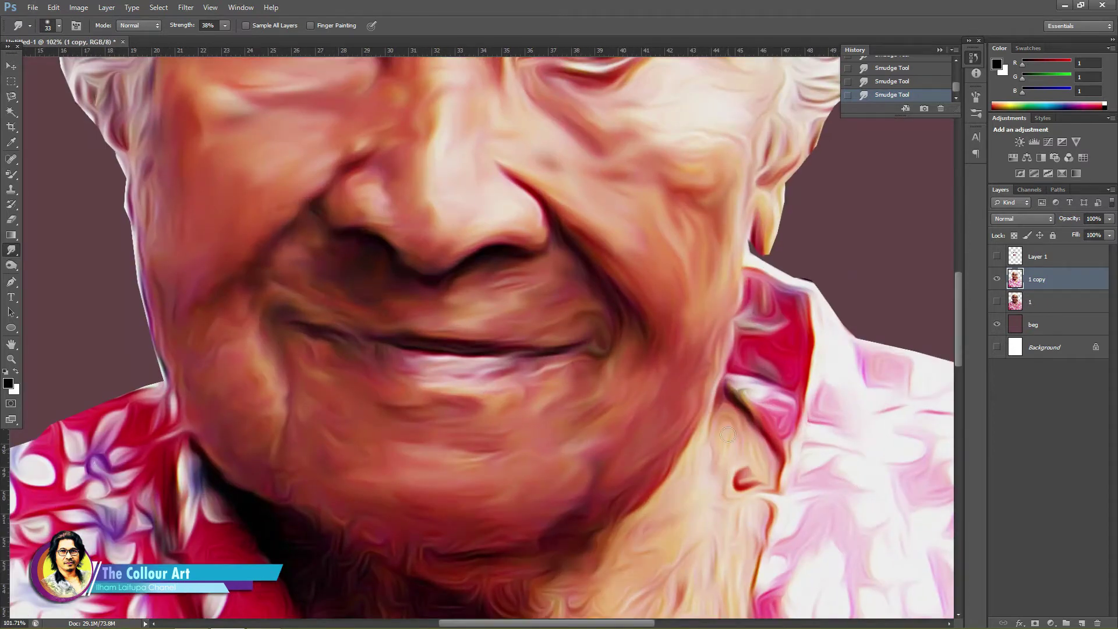
scroll(728, 434, down, 5)
Enlarge the smudge brush to 90 and soften the neck skin texture.
right_click(678, 364)
drag(699, 404, 719, 405)
key(Return)
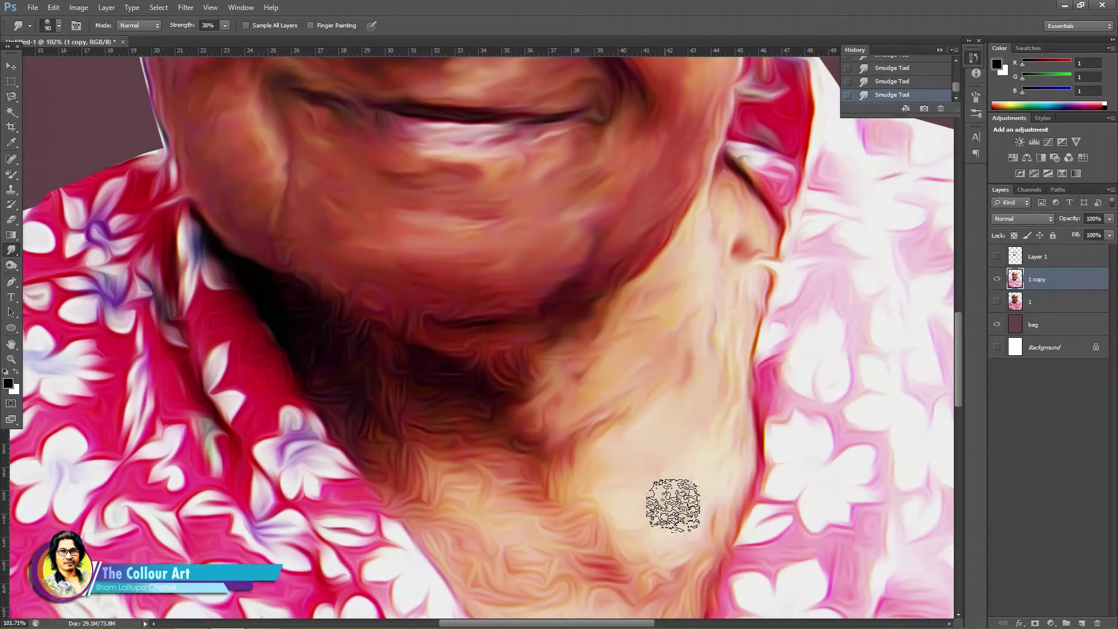
drag(716, 292, 729, 220)
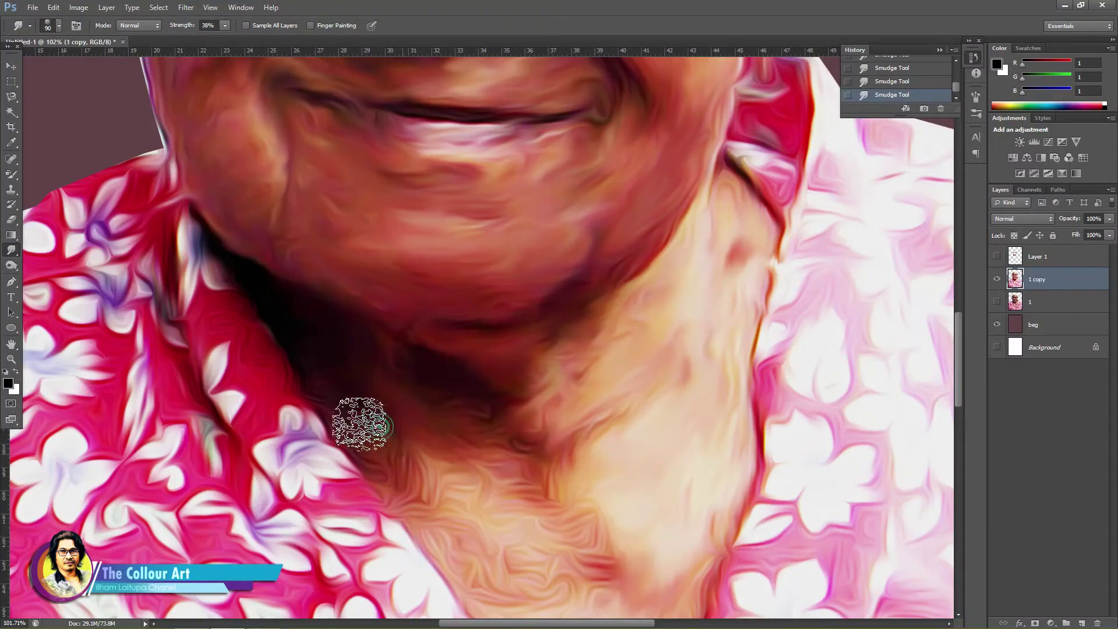
Zoom in and out to check the smudged neck, chin and jaw.
alt+scroll(616, 524, down, 3)
alt+scroll(692, 295, down, 3)
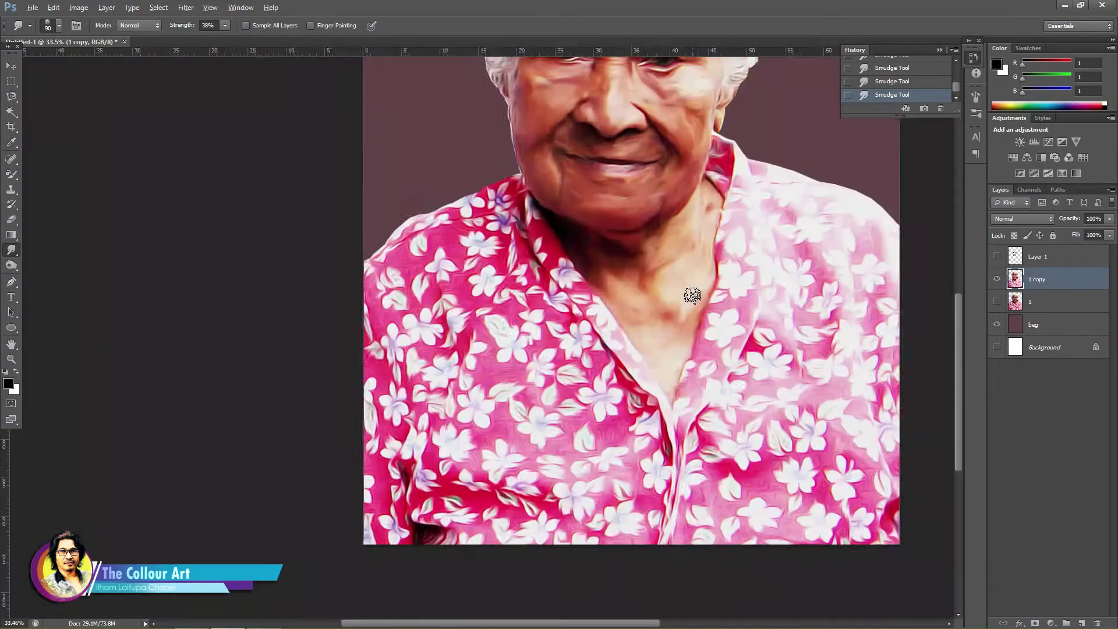
alt+scroll(692, 296, up, 3)
alt+scroll(692, 296, up, 3)
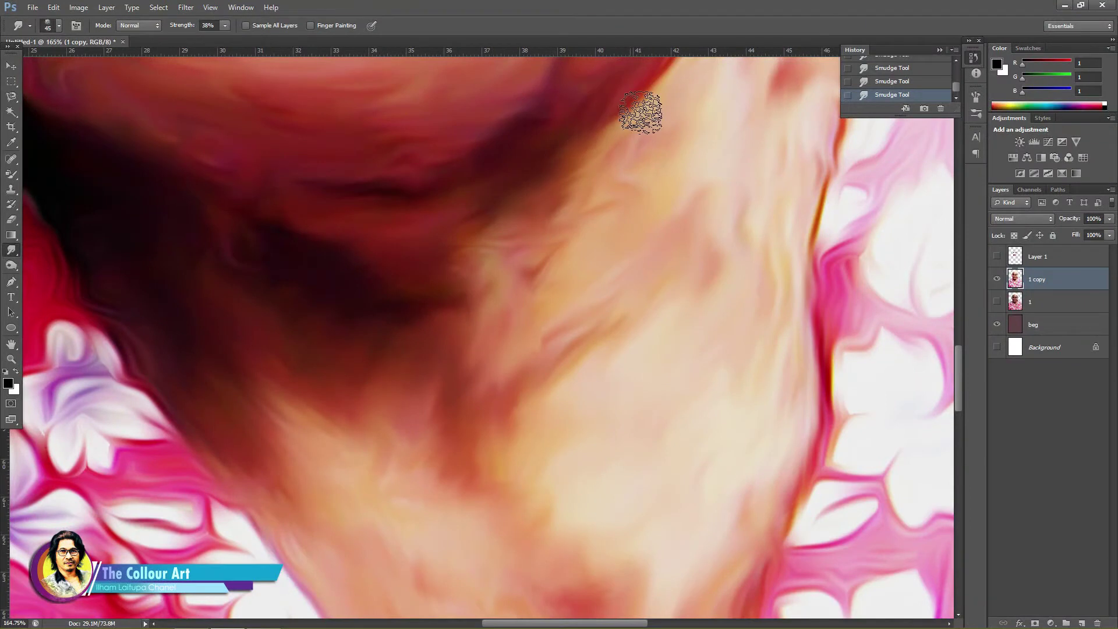
scroll(624, 354, up, 2)
scroll(624, 354, up, 2)
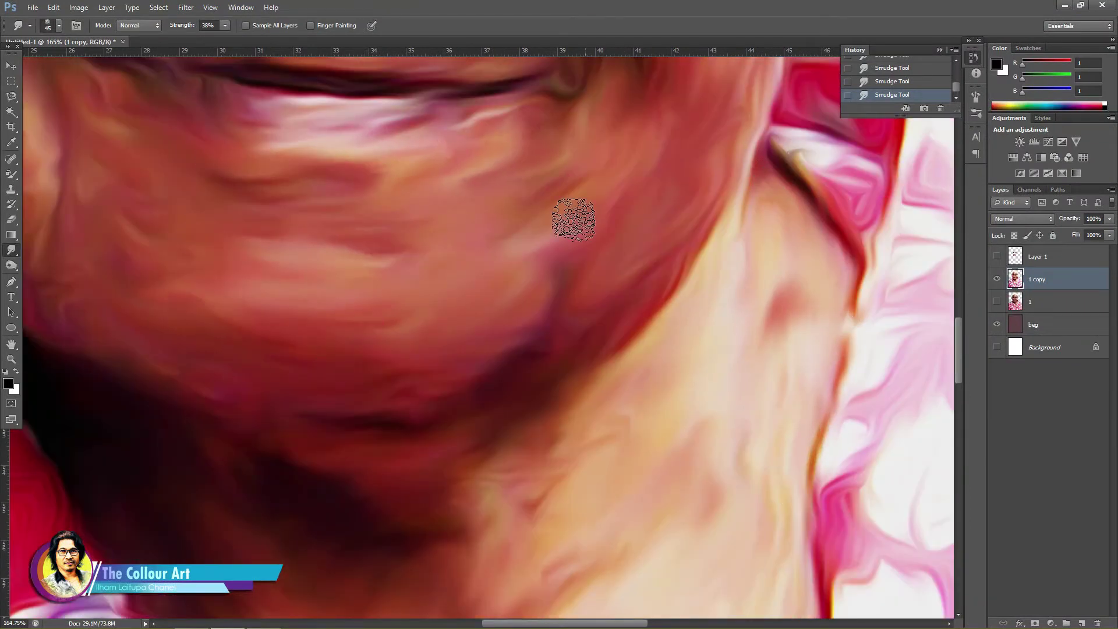
alt+scroll(587, 487, down, 2)
alt+scroll(459, 393, down, 3)
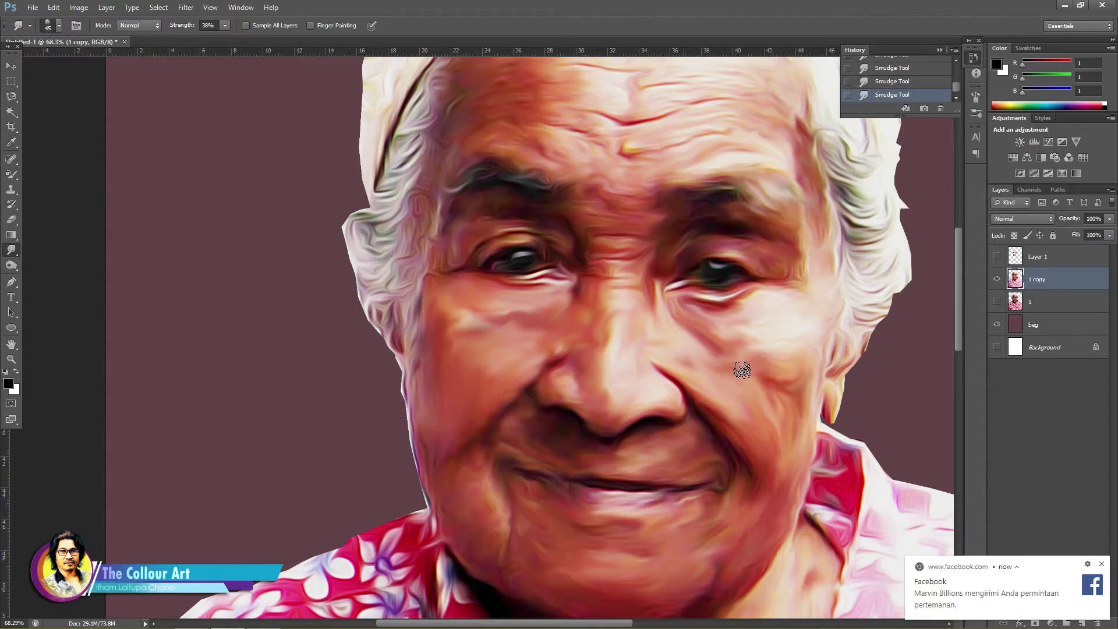
alt+scroll(667, 307, down, 2)
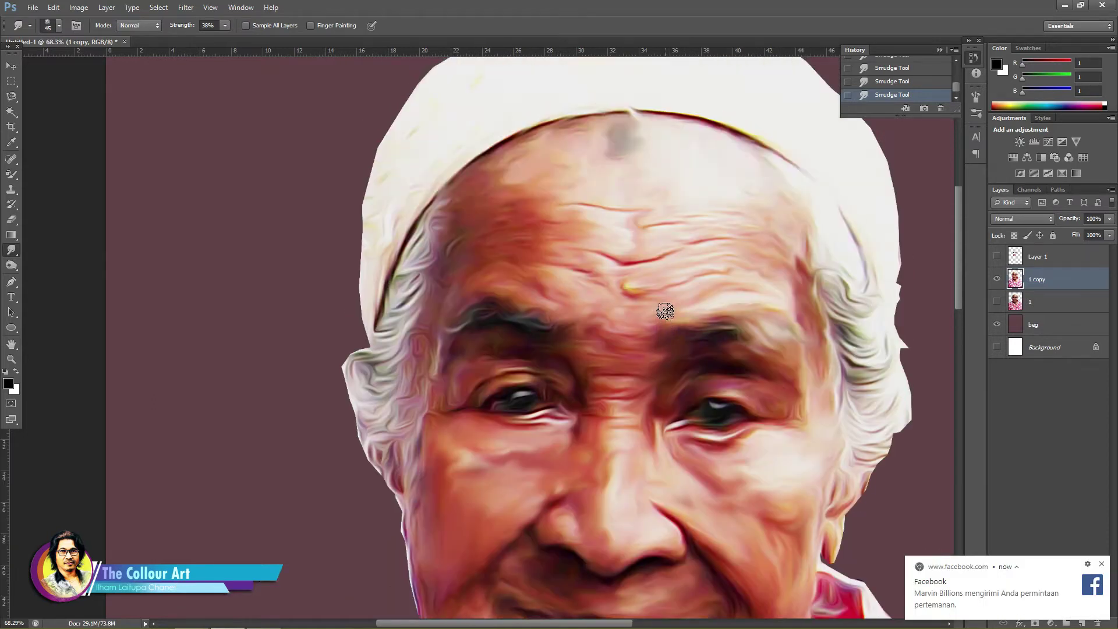
alt+scroll(665, 311, down, 2)
alt+scroll(665, 311, down, 2)
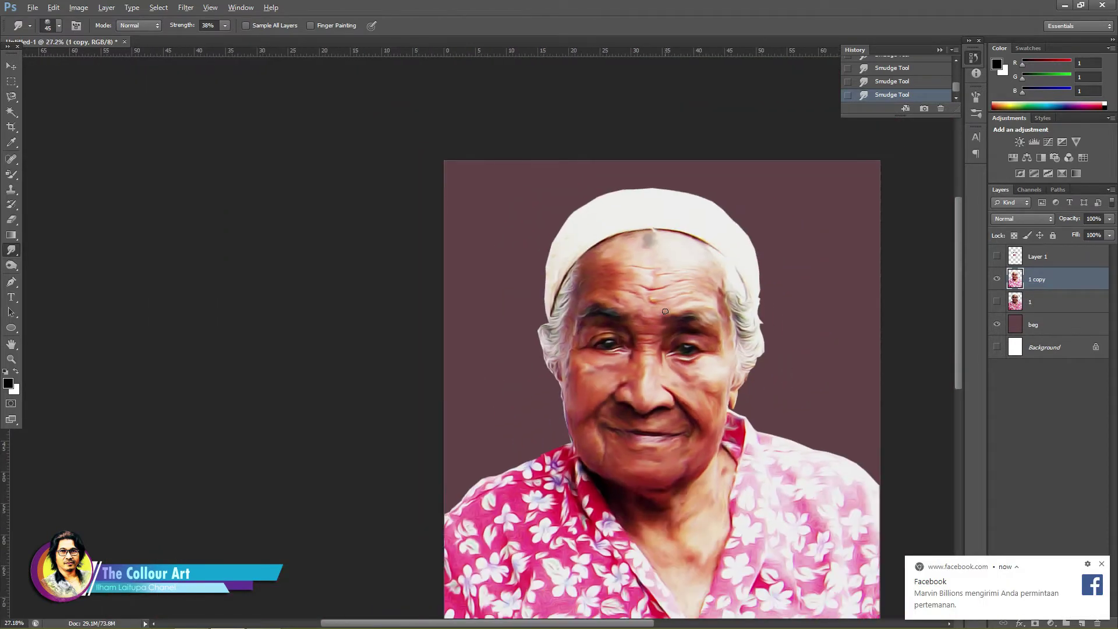
alt+scroll(665, 311, down, 1)
alt+scroll(431, 193, up, 3)
alt+scroll(417, 186, up, 6)
alt+scroll(417, 186, down, 2)
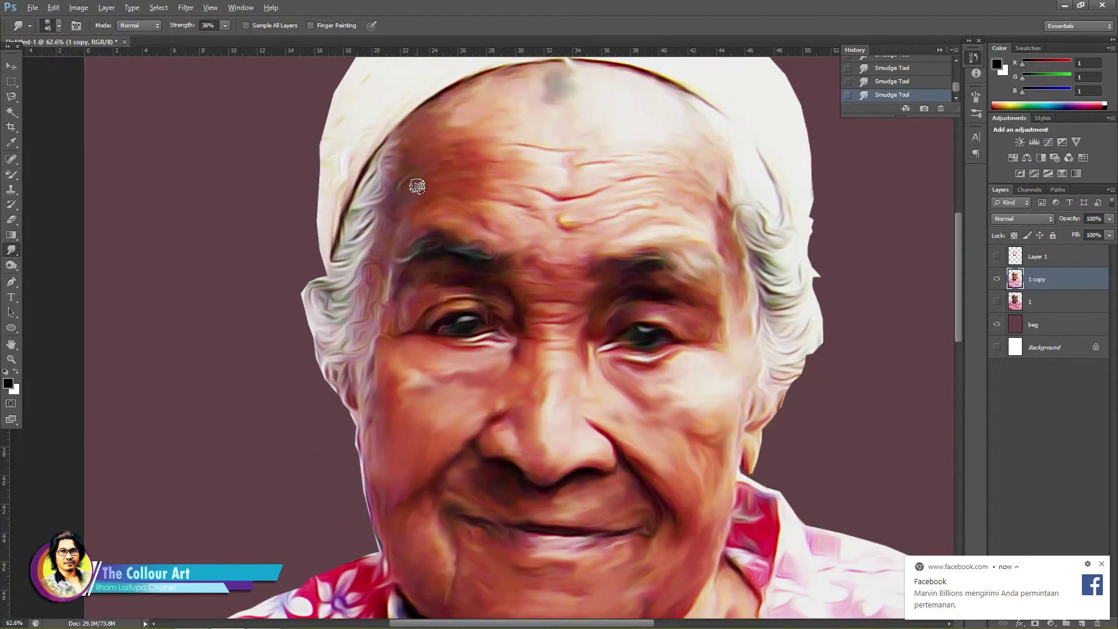
Select the Burn Tool at Midtones, 30% exposure, with a 63 px brush.
click(11, 264)
right_click(838, 309)
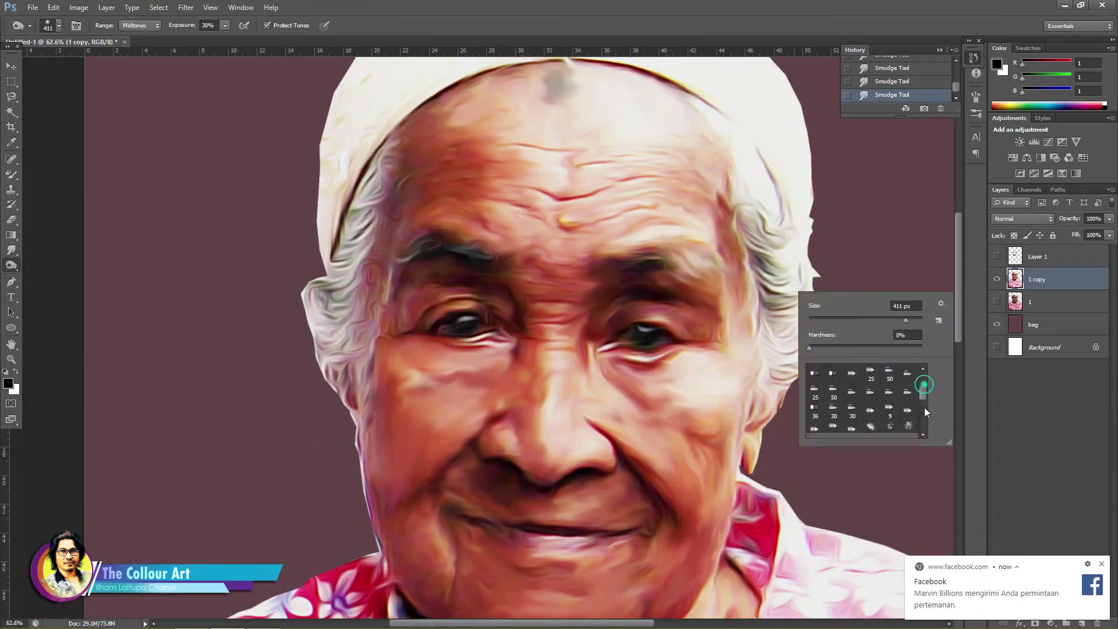
drag(755, 254, 781, 332)
alt+scroll(843, 340, up, 3)
right_click(839, 309)
key(Return)
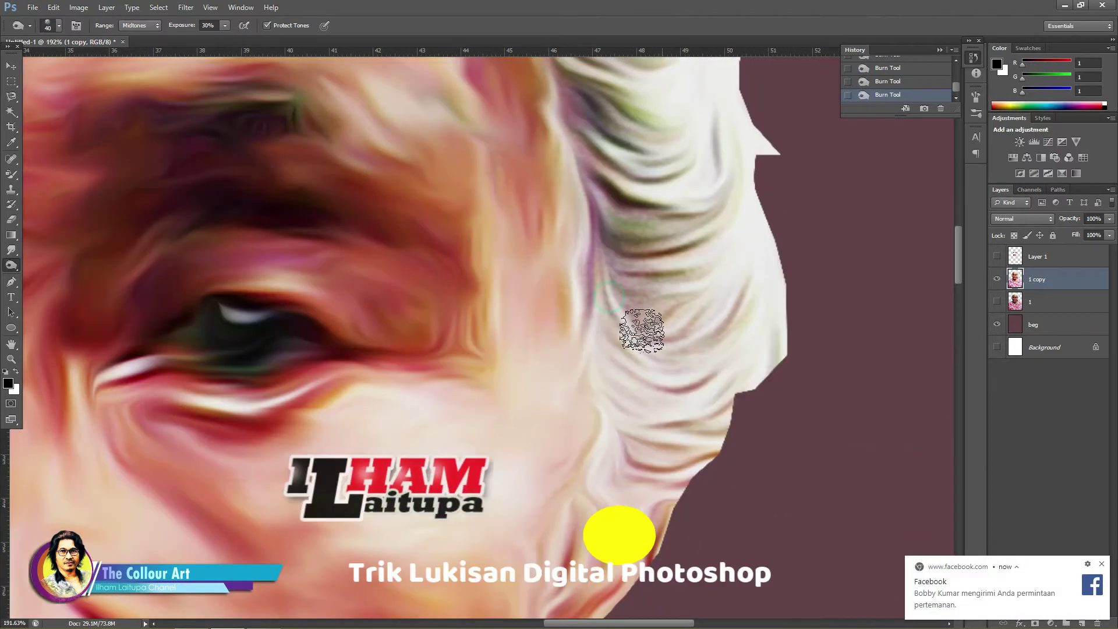
right_click(740, 371)
key(Return)
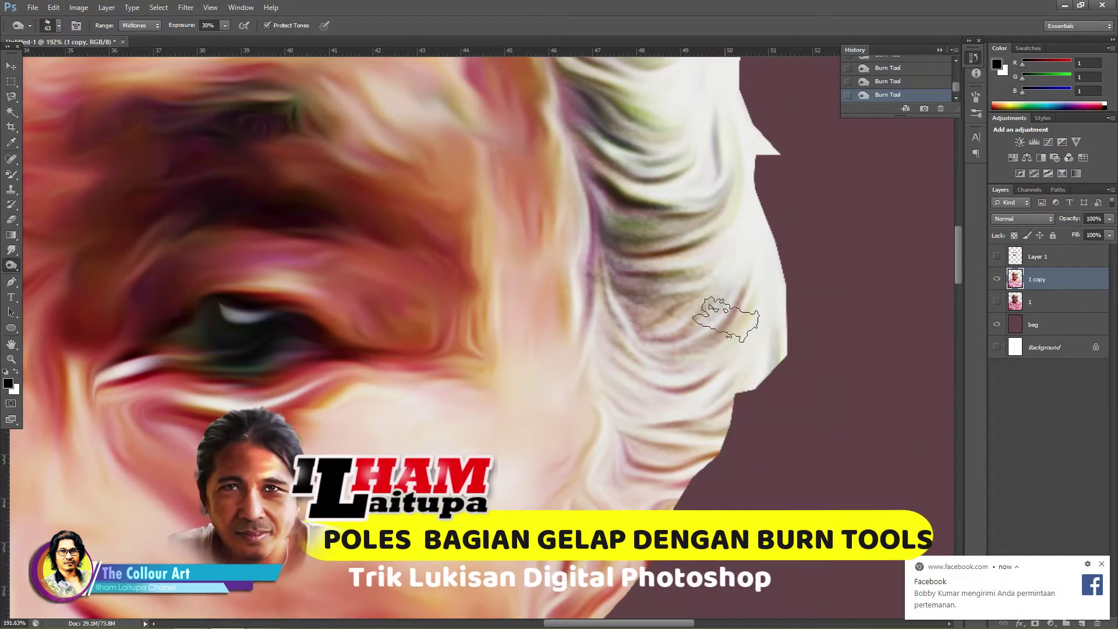
right_click(11, 265)
click(28, 272)
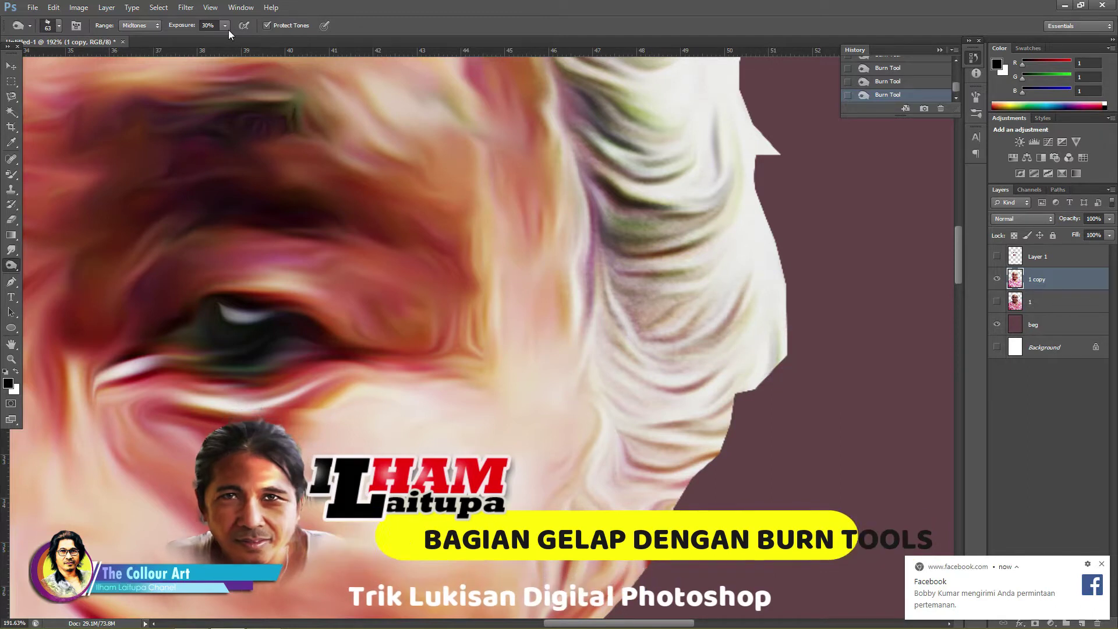
right_click(752, 283)
key(Return)
Burn the hair beside the forehead and down the right side of the face.
mouse_move(623, 280)
mouse_down()
mouse_move(654, 429)
mouse_move(603, 213)
mouse_up()
scroll(678, 327, down, 5)
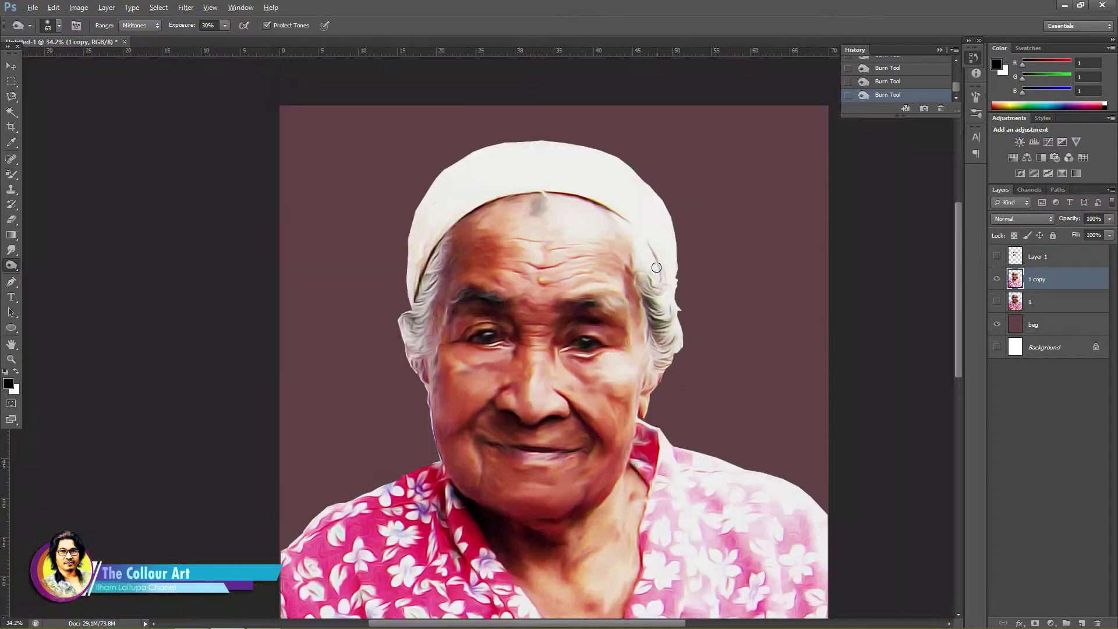
scroll(661, 176, up, 3)
drag(654, 294, 689, 422)
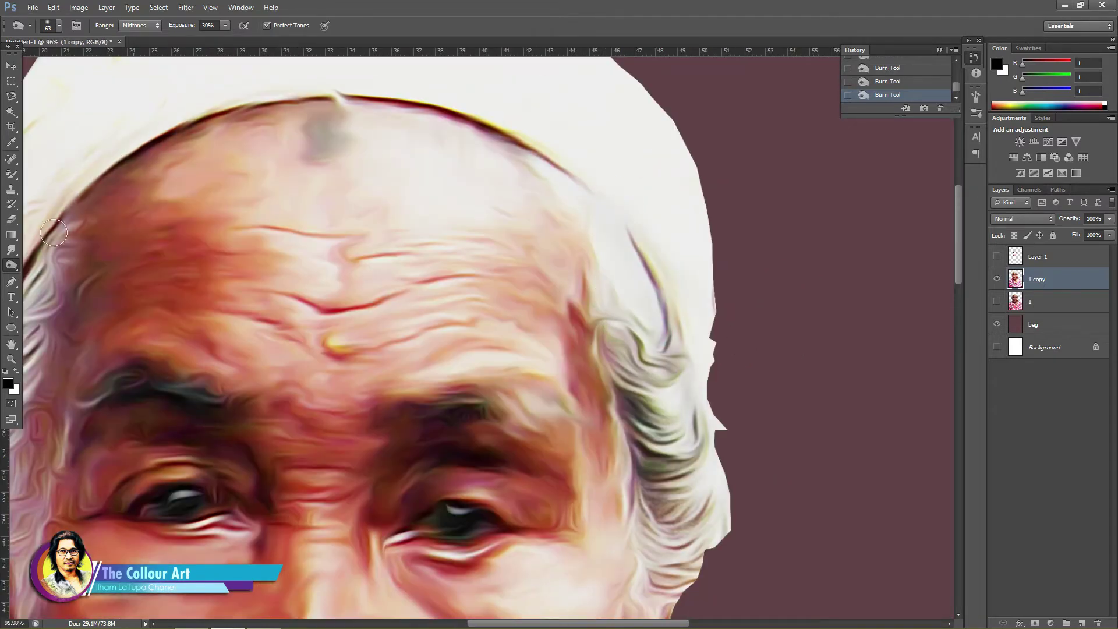
drag(641, 244, 717, 606)
scroll(798, 477, down, 3)
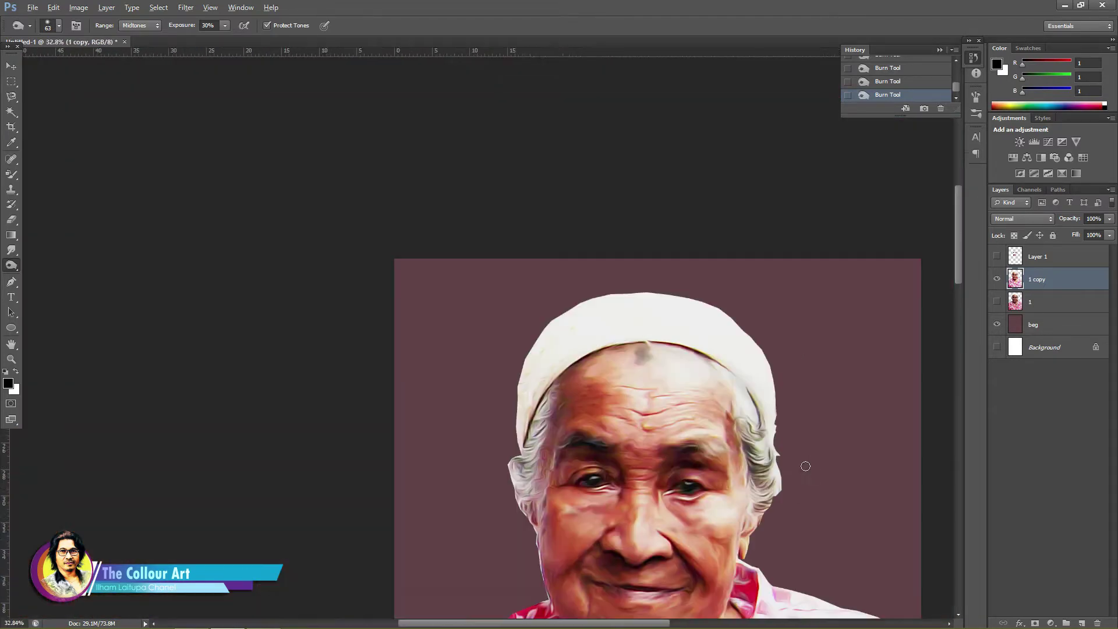
scroll(546, 363, up, 2)
scroll(546, 363, up, 2)
Darken the grey hair along the face and cheek edges on both sides.
drag(582, 184, 526, 478)
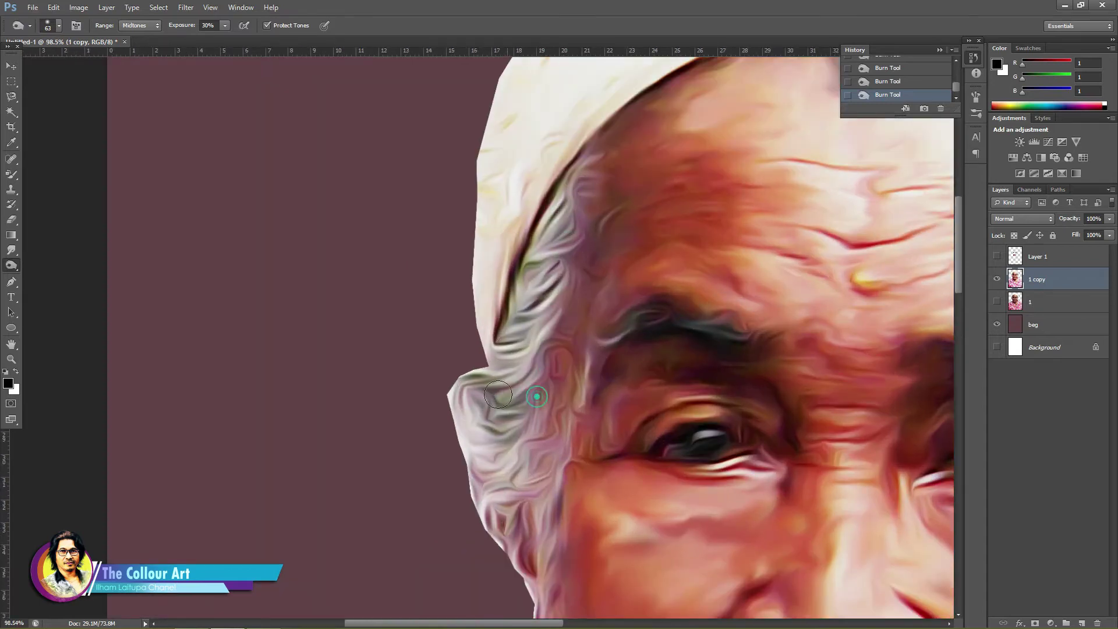
drag(566, 372, 554, 487)
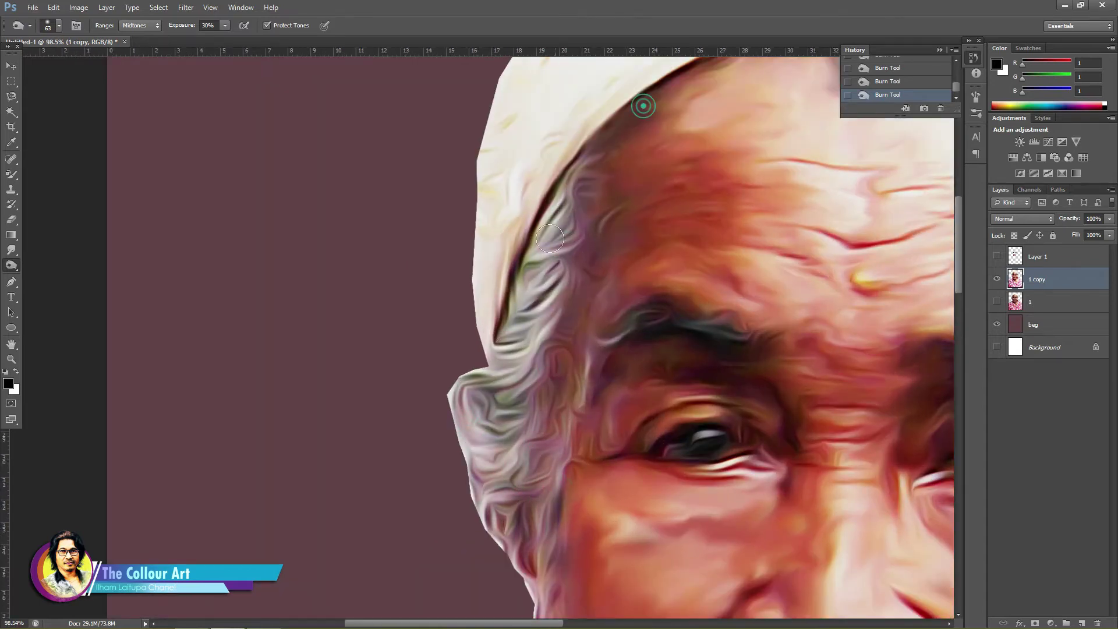
drag(644, 105, 513, 384)
drag(593, 188, 559, 454)
drag(548, 367, 513, 541)
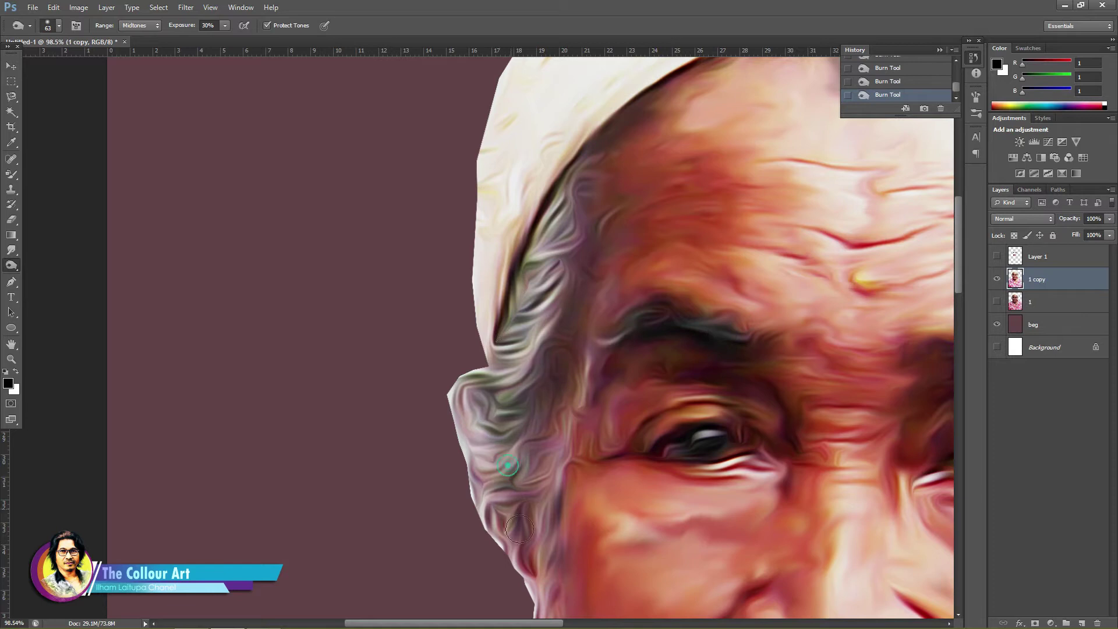
scroll(513, 407, down, 4)
scroll(429, 178, up, 1)
scroll(430, 177, up, 2)
drag(382, 160, 341, 271)
mouse_move(673, 149)
mouse_down()
mouse_move(698, 233)
mouse_move(599, 100)
mouse_up()
Enlarge the burn brush to 164 and darken the headscarf edge and left hair.
right_click(664, 143)
drag(708, 164, 757, 164)
key(Return)
mouse_move(419, 116)
mouse_down()
mouse_move(553, 82)
mouse_move(379, 449)
mouse_up()
scroll(466, 379, down, 3)
scroll(569, 314, down, 3)
scroll(569, 314, up, 5)
scroll(524, 186, down, 3)
scroll(518, 175, down, 1)
scroll(514, 161, up, 2)
scroll(515, 162, up, 2)
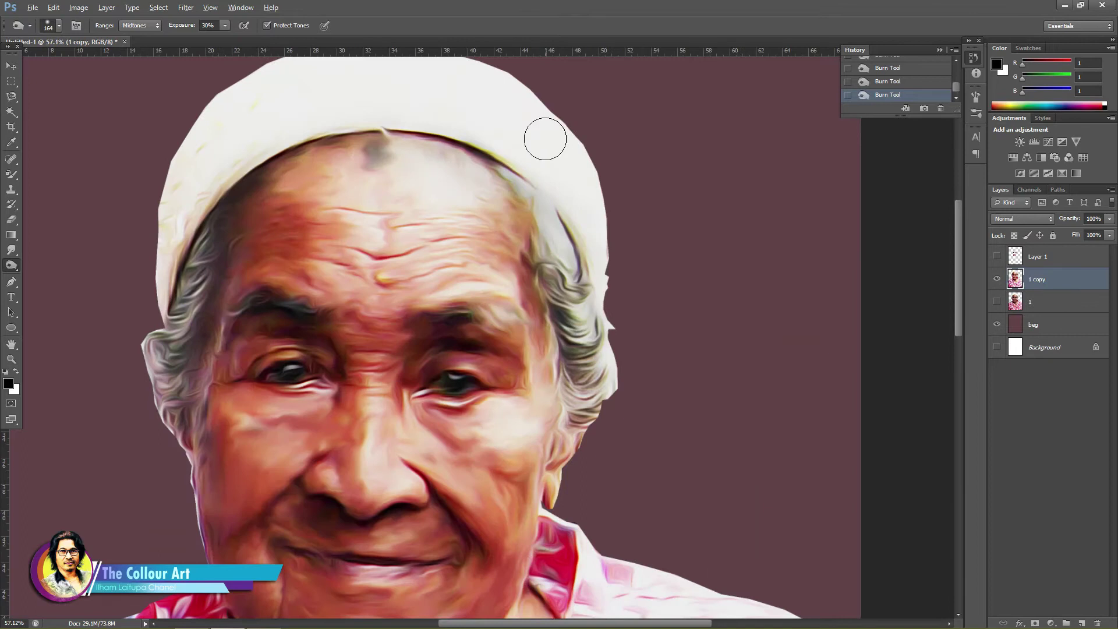
Switch to the Smudge tool with a bristle brush and pull first strands past the hair edge.
click(11, 250)
right_click(580, 372)
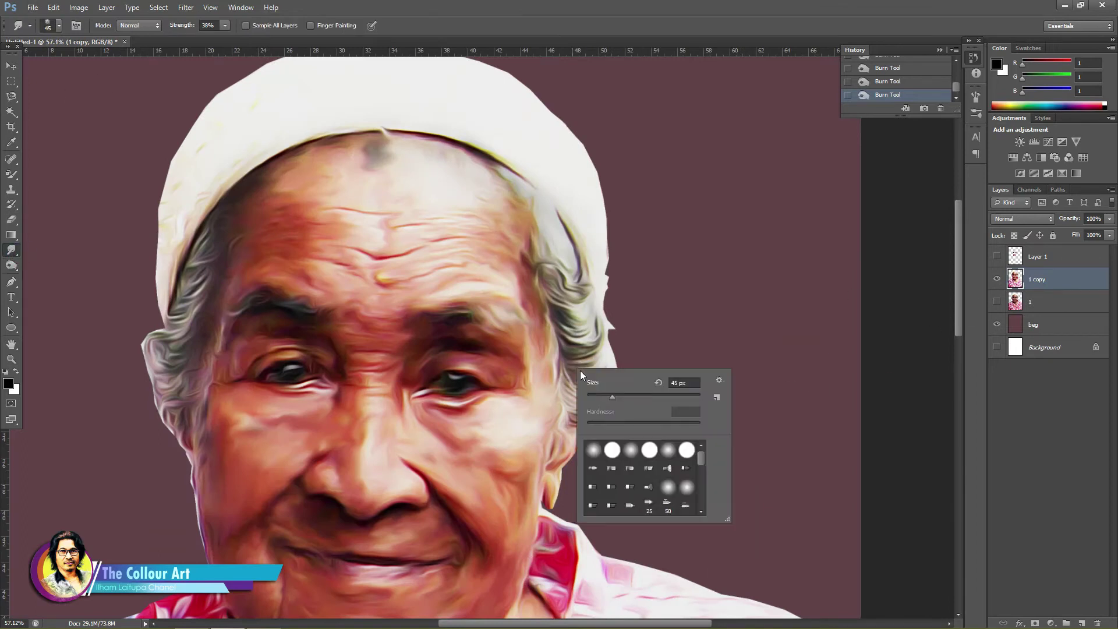
click(593, 471)
click(600, 316)
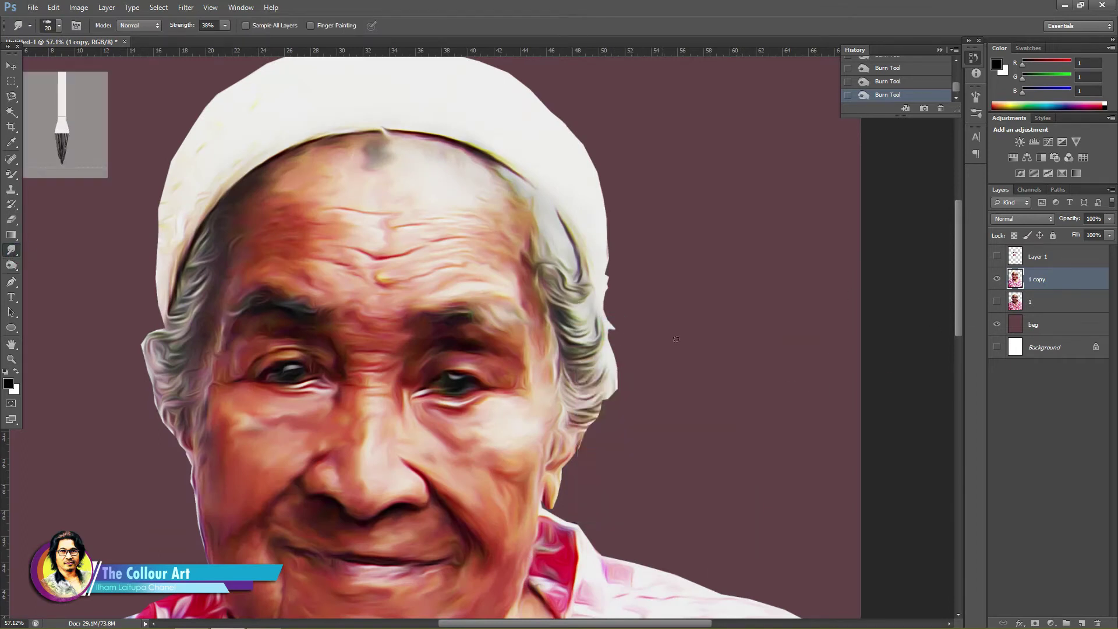
scroll(619, 301, up, 4)
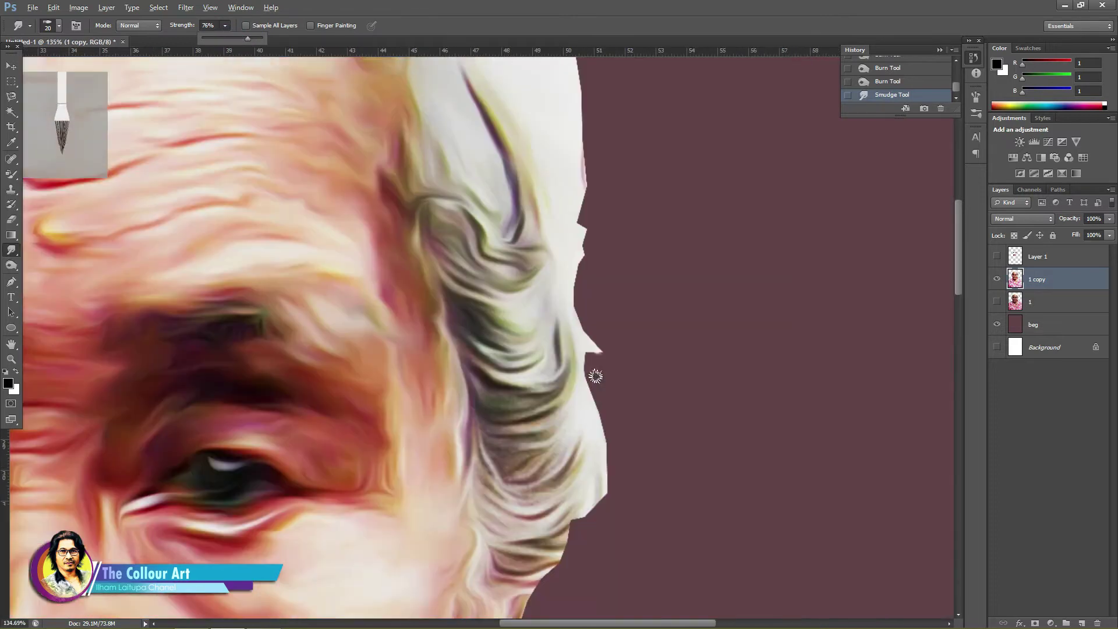
drag(532, 378, 562, 363)
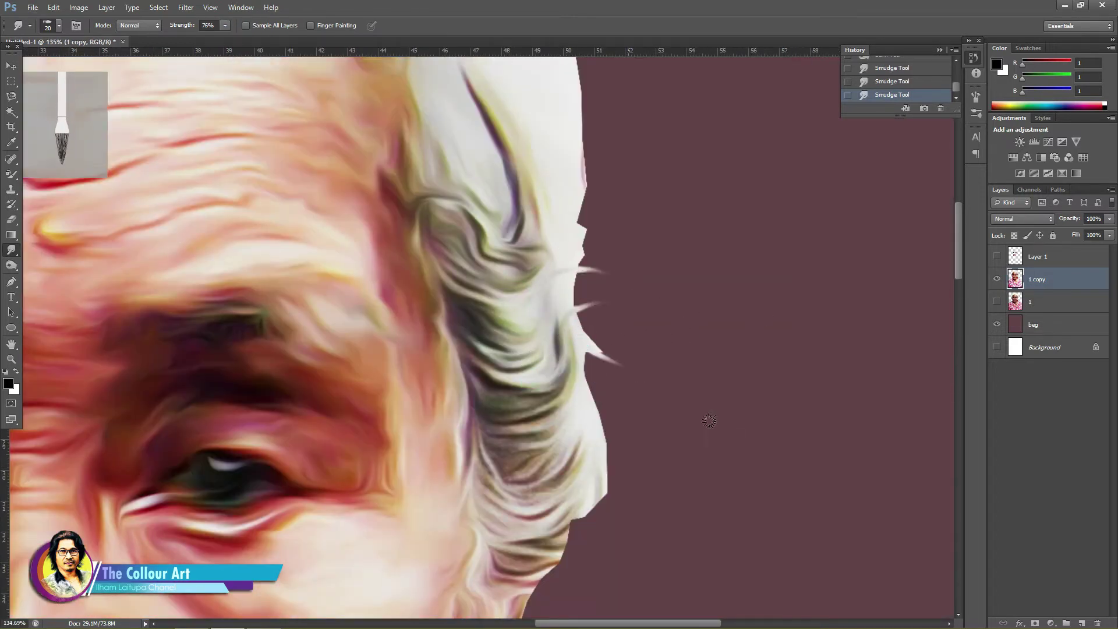
Raise smudge strength to 89% and stretch strands into longer curved wisps.
drag(225, 27, 233, 36)
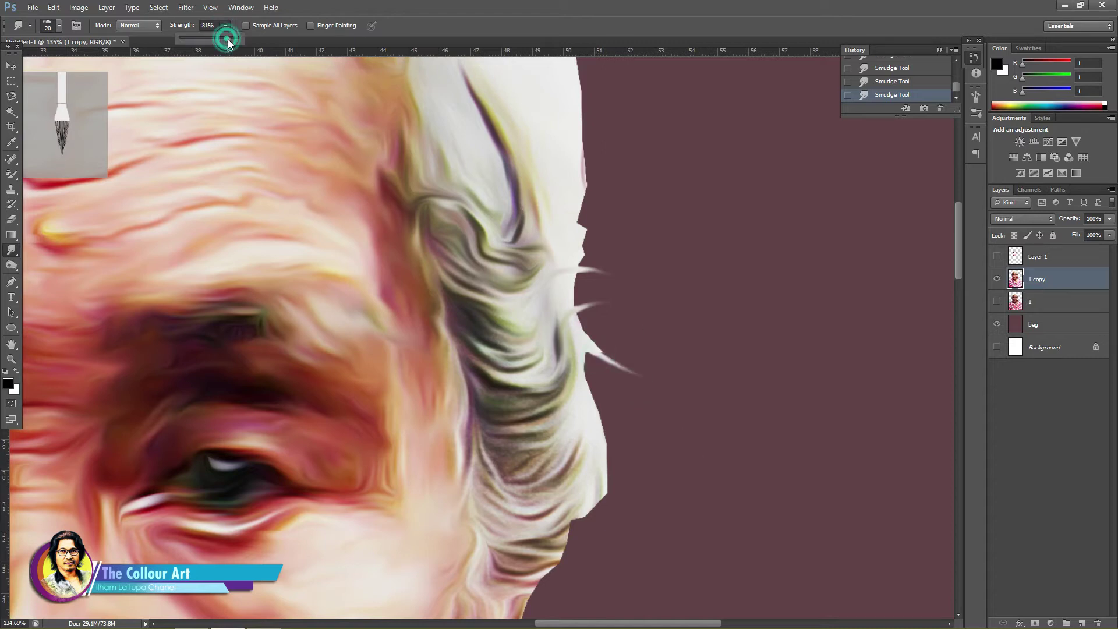
scroll(565, 520, up, 1)
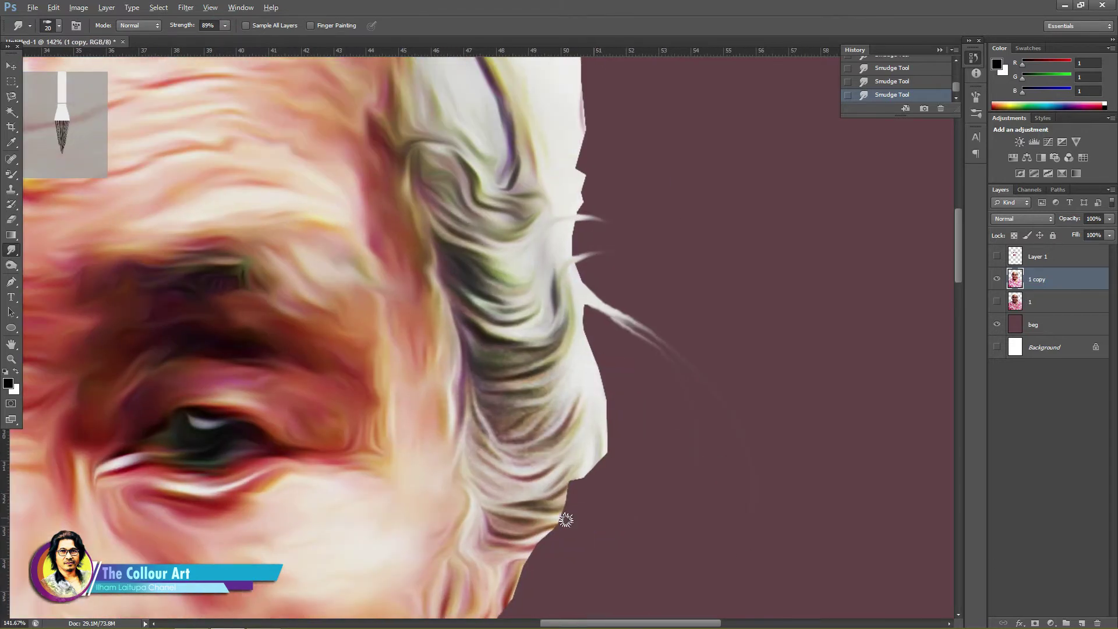
drag(612, 497, 675, 482)
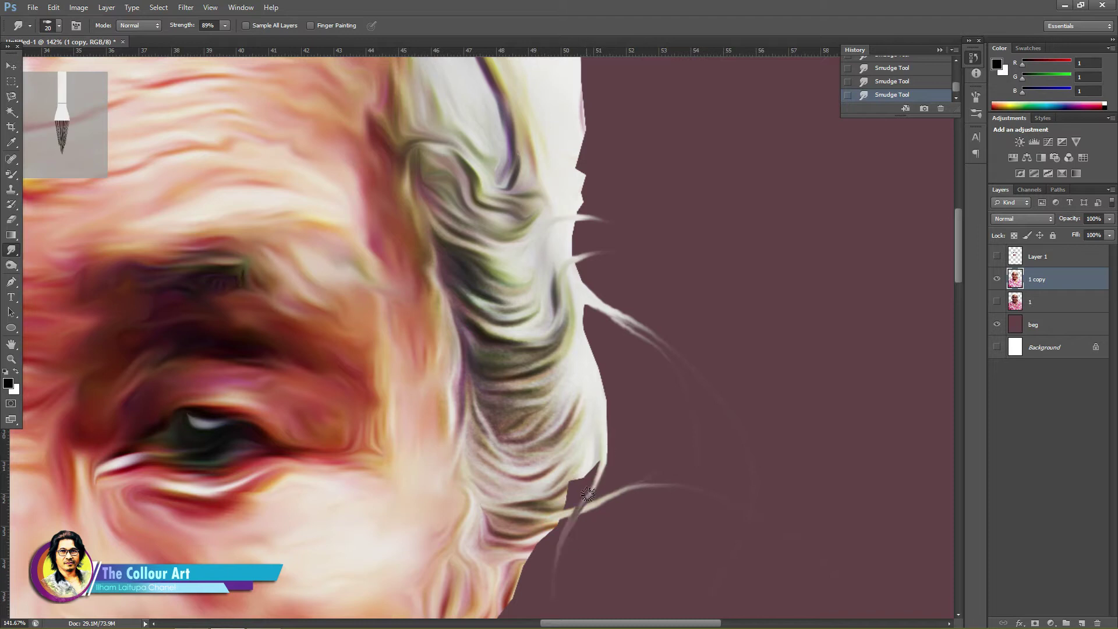
drag(588, 494, 540, 496)
scroll(810, 506, down, 3)
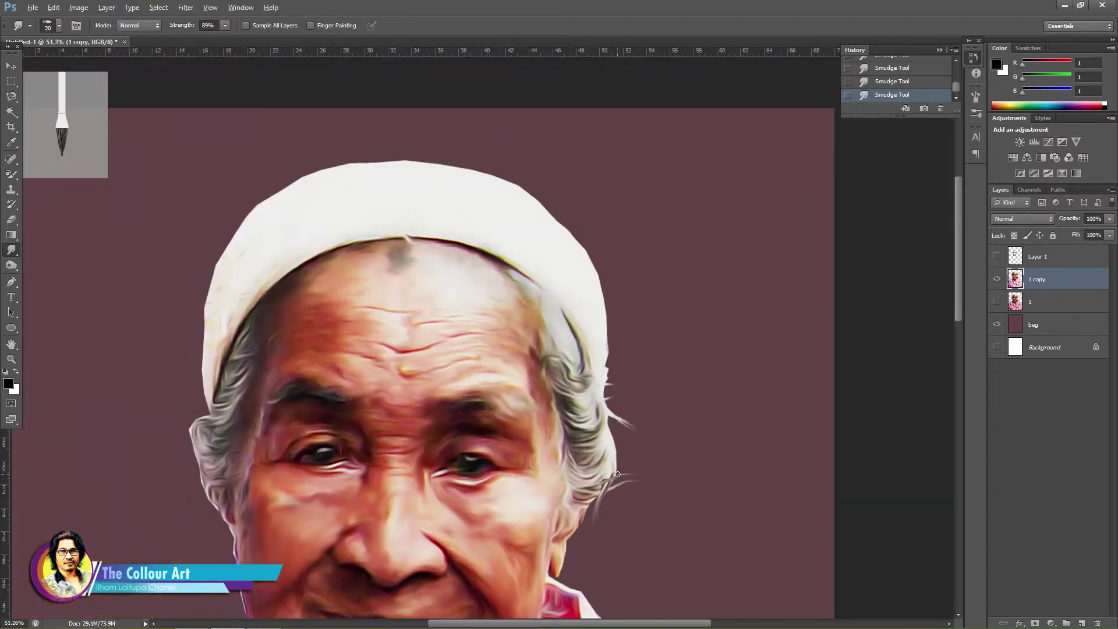
scroll(600, 454, up, 2)
Raise smudge strength to 95% and refine the hair wisps beside the head.
right_click(597, 428)
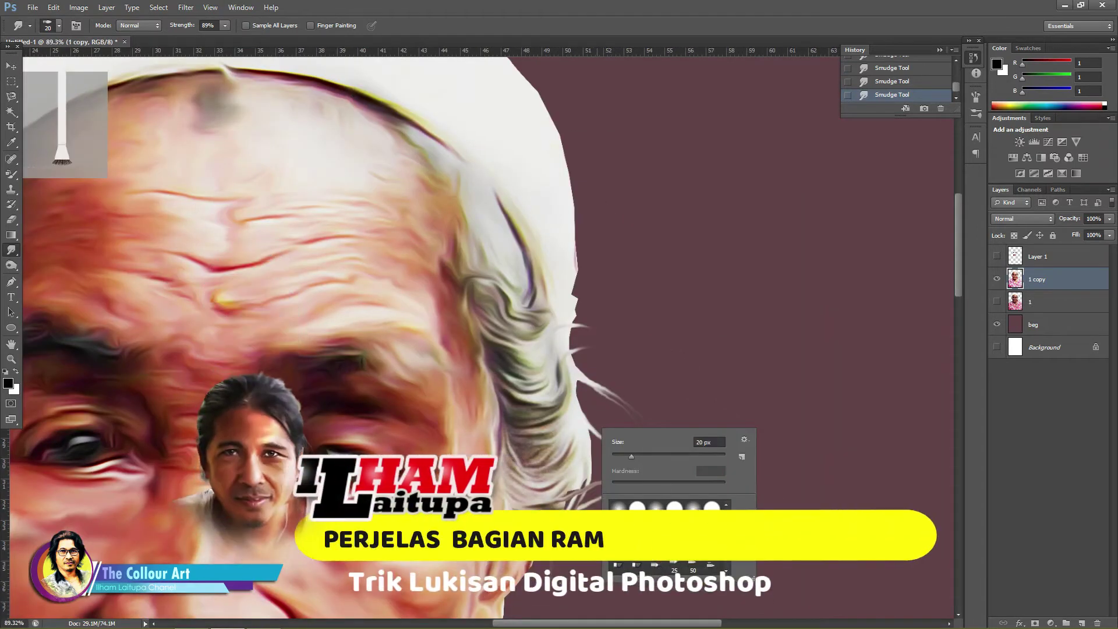
key(Escape)
key(9)
key(5)
drag(623, 397, 632, 476)
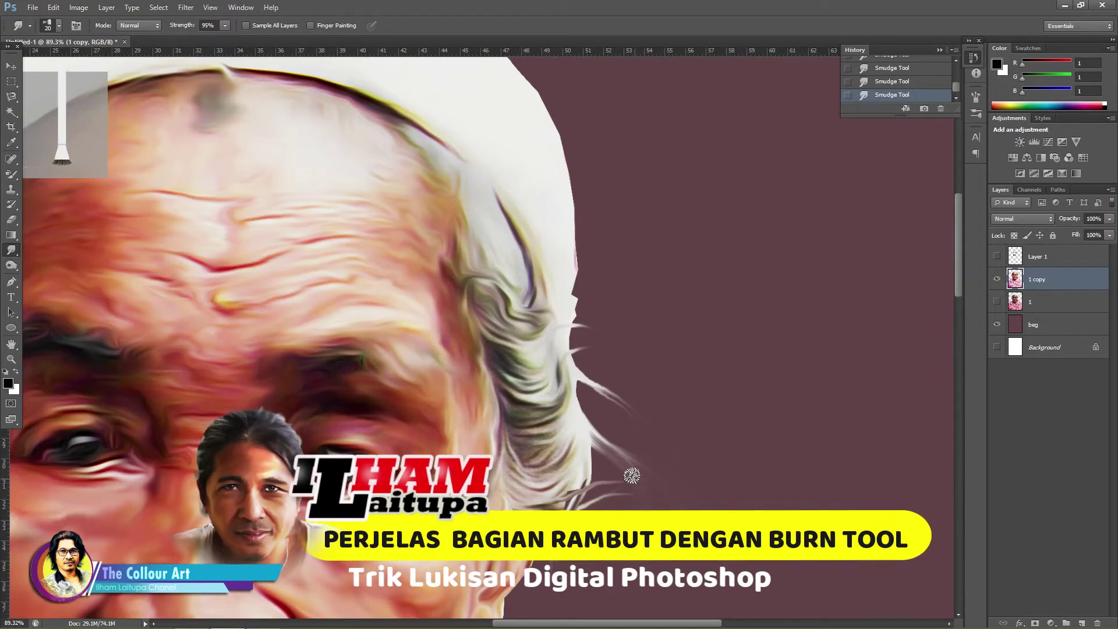
scroll(657, 325, down, 5)
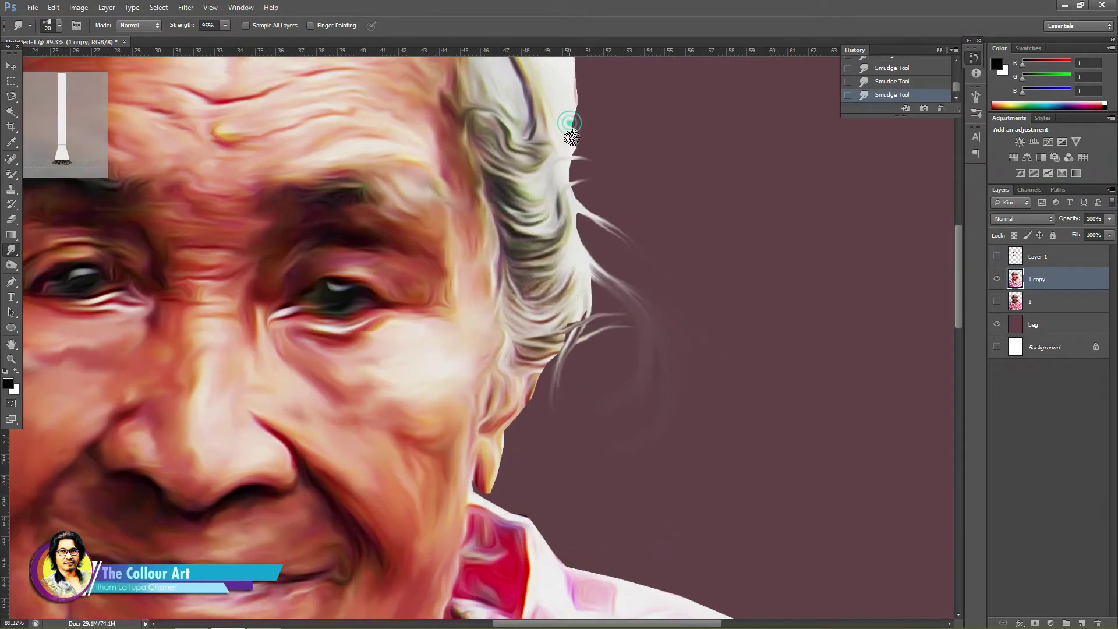
scroll(655, 213, down, 3)
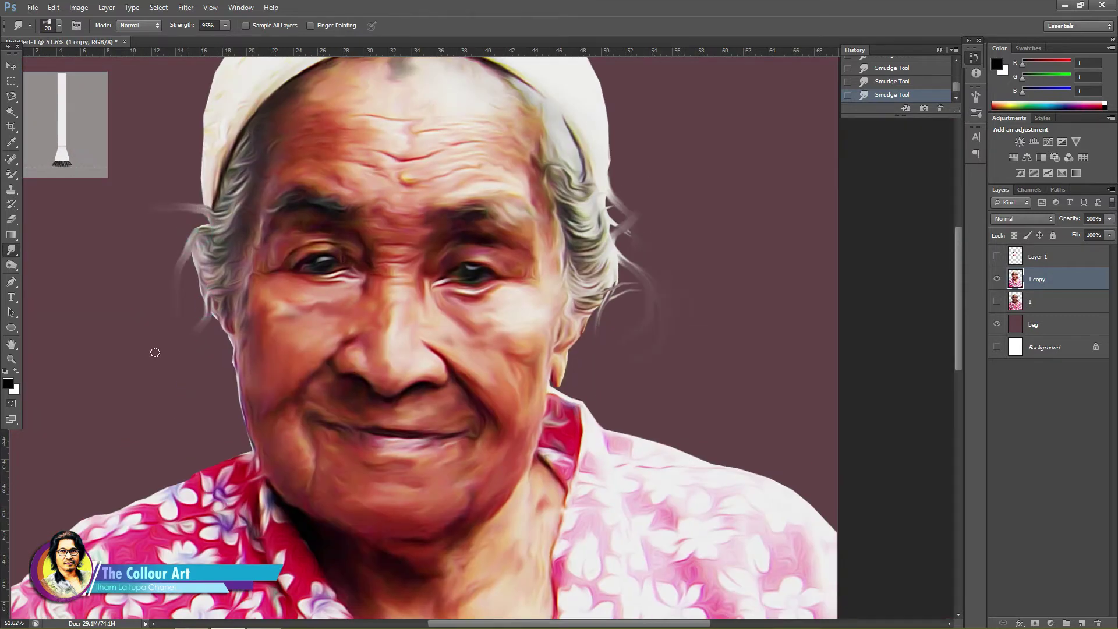
Pick a different brush tip and review the wispy strands on both sides.
right_click(177, 272)
double_click(203, 371)
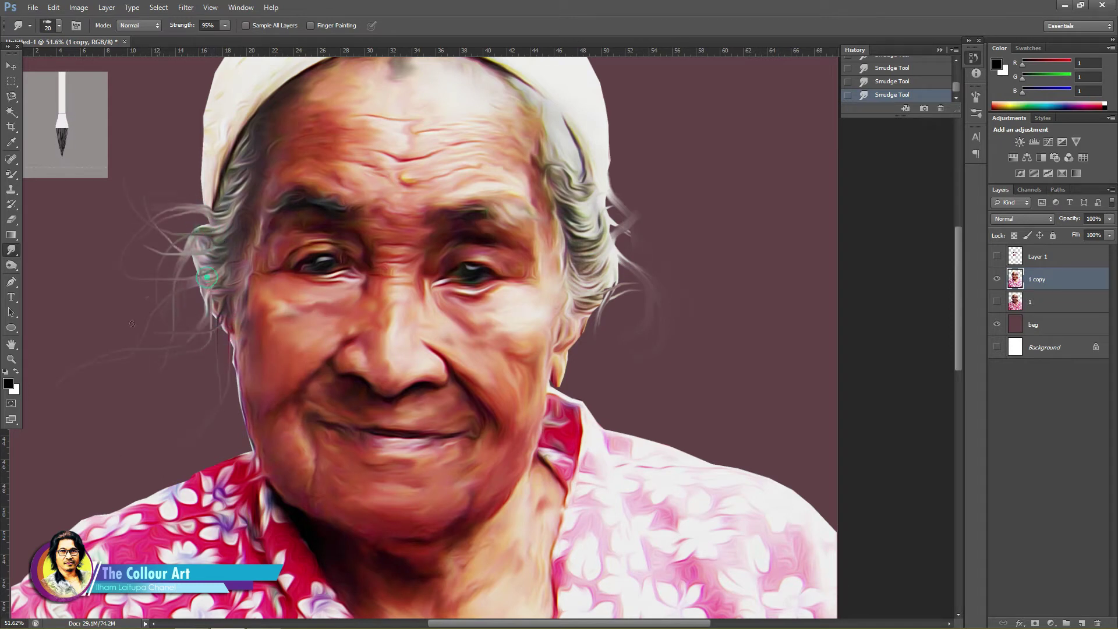
scroll(207, 277, down, 2)
scroll(484, 322, up, 4)
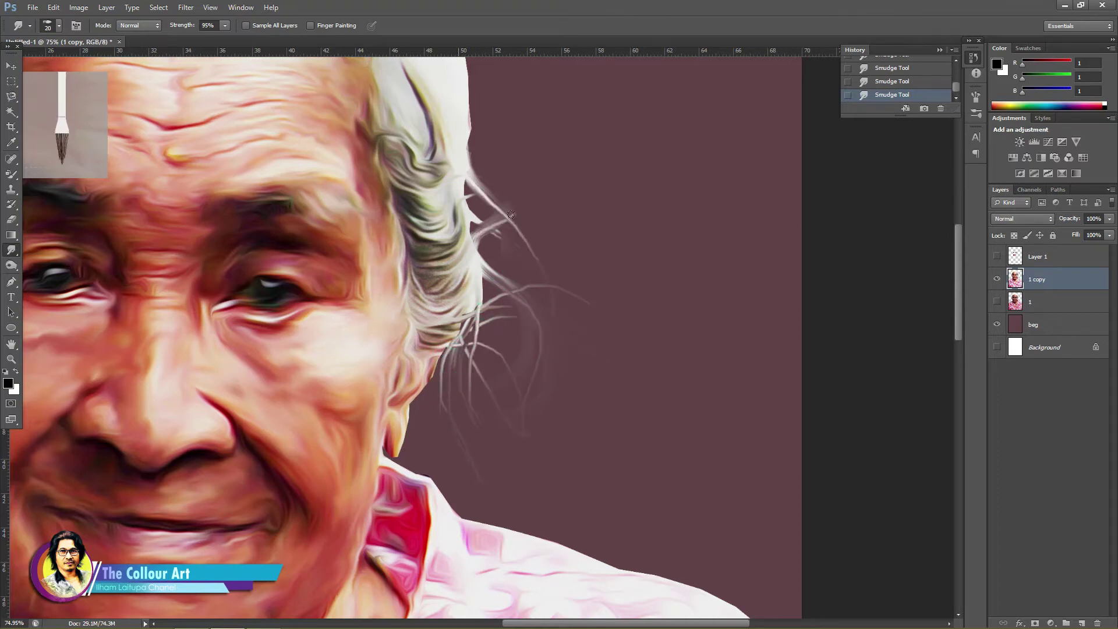
scroll(612, 308, down, 3)
scroll(612, 308, down, 2)
scroll(530, 308, up, 2)
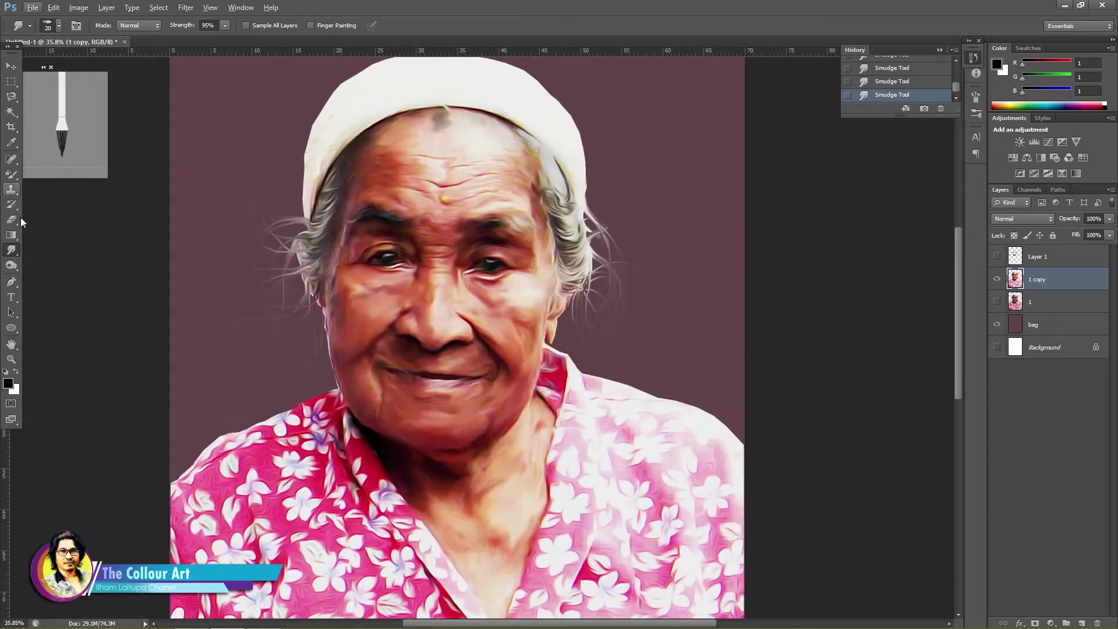
click(11, 265)
Dodge the left-side hair strands at 50% exposure, then switch to a 61 px tip.
key(5)
mouse_move(315, 277)
mouse_down()
mouse_move(274, 200)
mouse_move(295, 245)
mouse_up()
scroll(320, 176, up, 3)
right_click(317, 283)
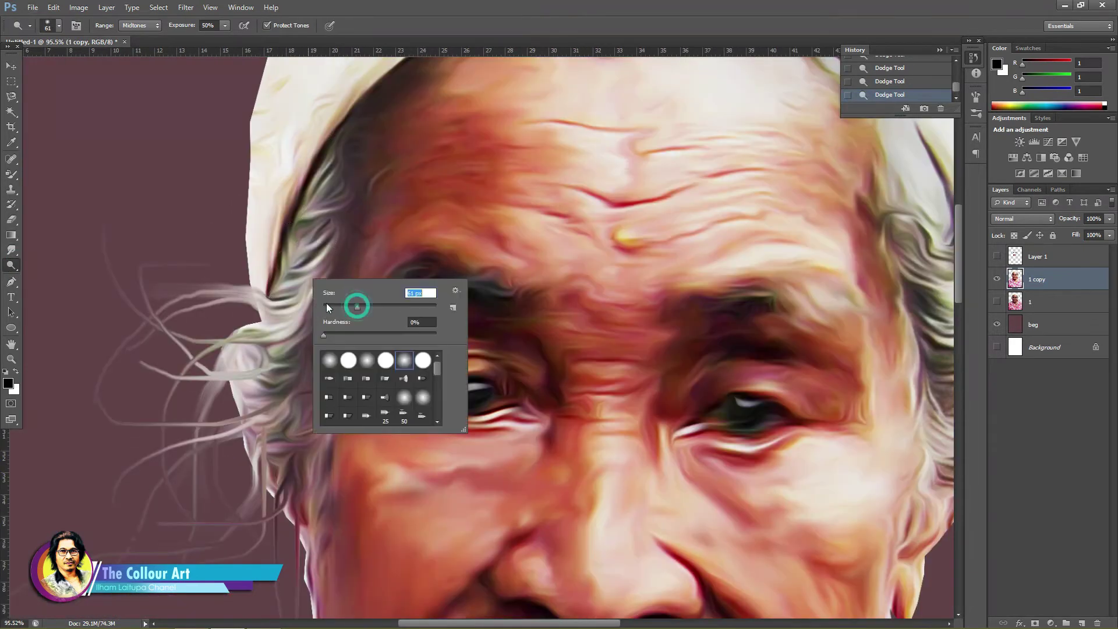
click(367, 397)
key(Return)
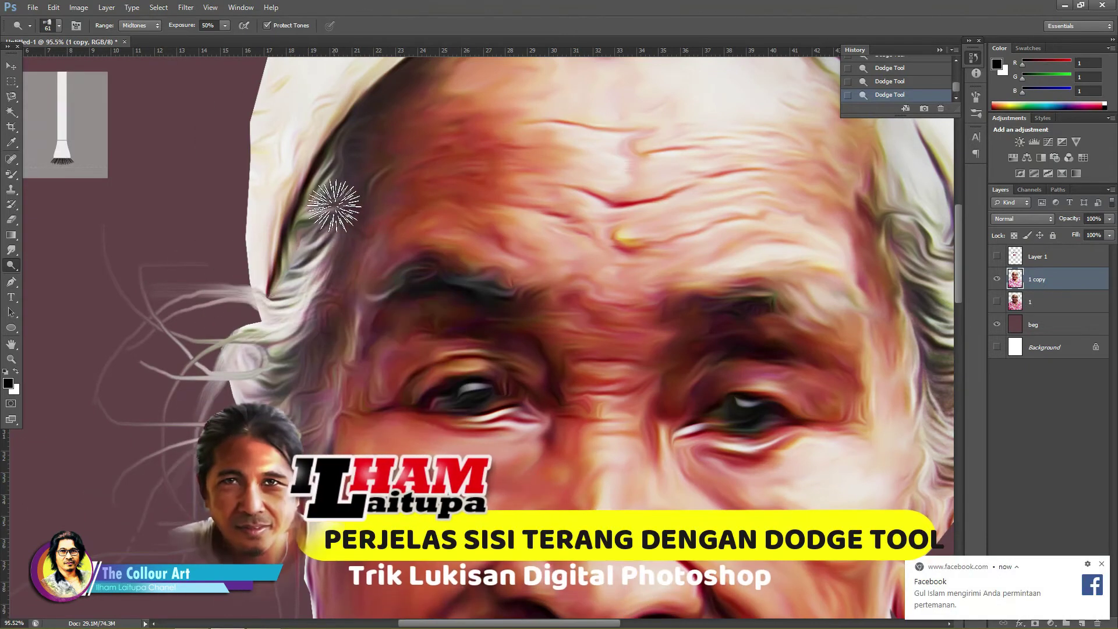
Bring the right side of the head into view and shrink the dodge brush to 23 px.
drag(885, 250, 431, 286)
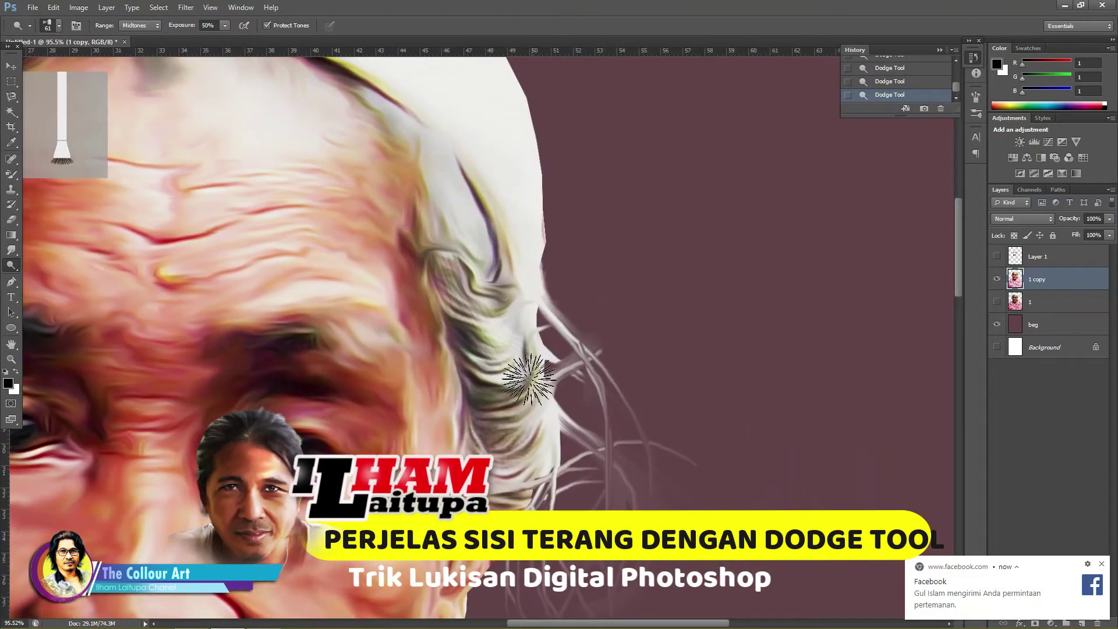
scroll(734, 387, down, 3)
scroll(734, 379, down, 2)
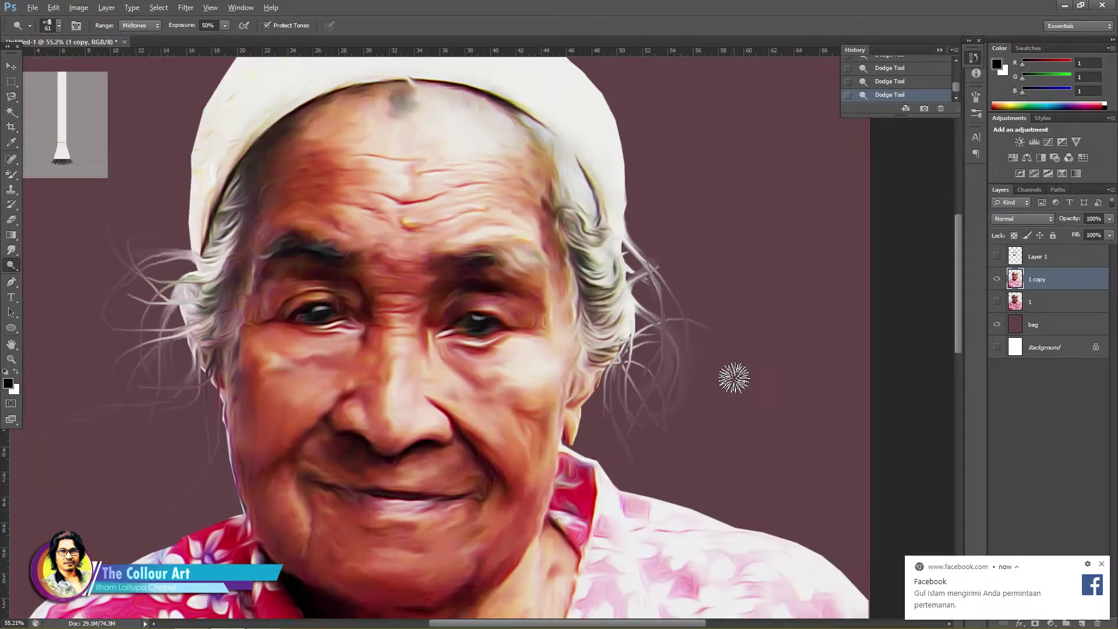
scroll(897, 353, down, 1)
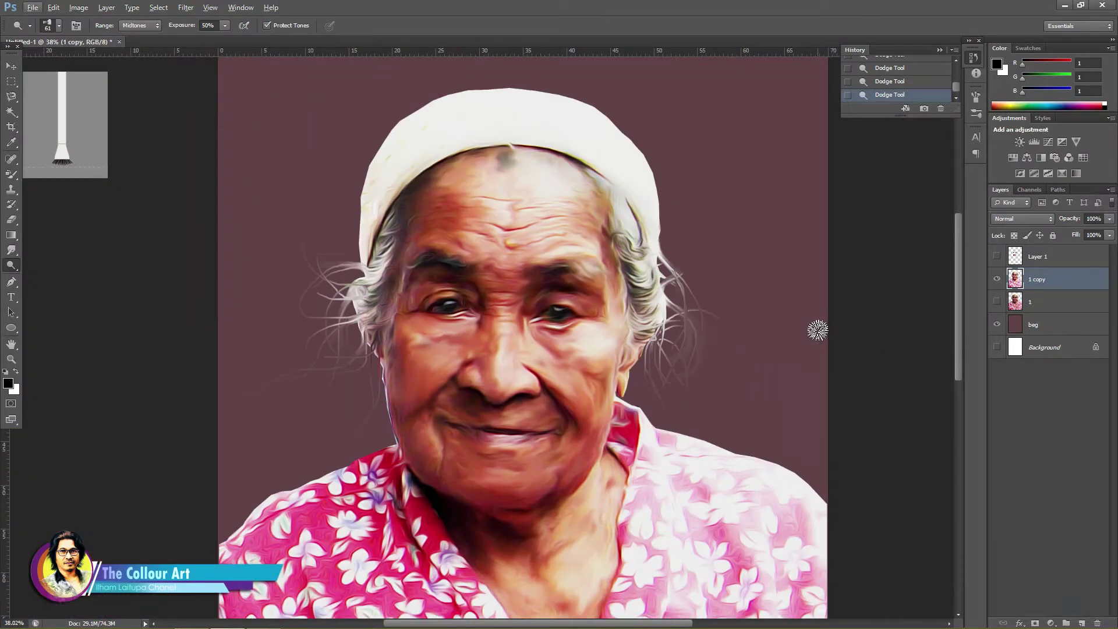
right_click(702, 249)
drag(664, 241, 654, 246)
key(Return)
Narrow the dodge brush further, down to 5 px.
scroll(655, 335, up, 5)
right_click(537, 272)
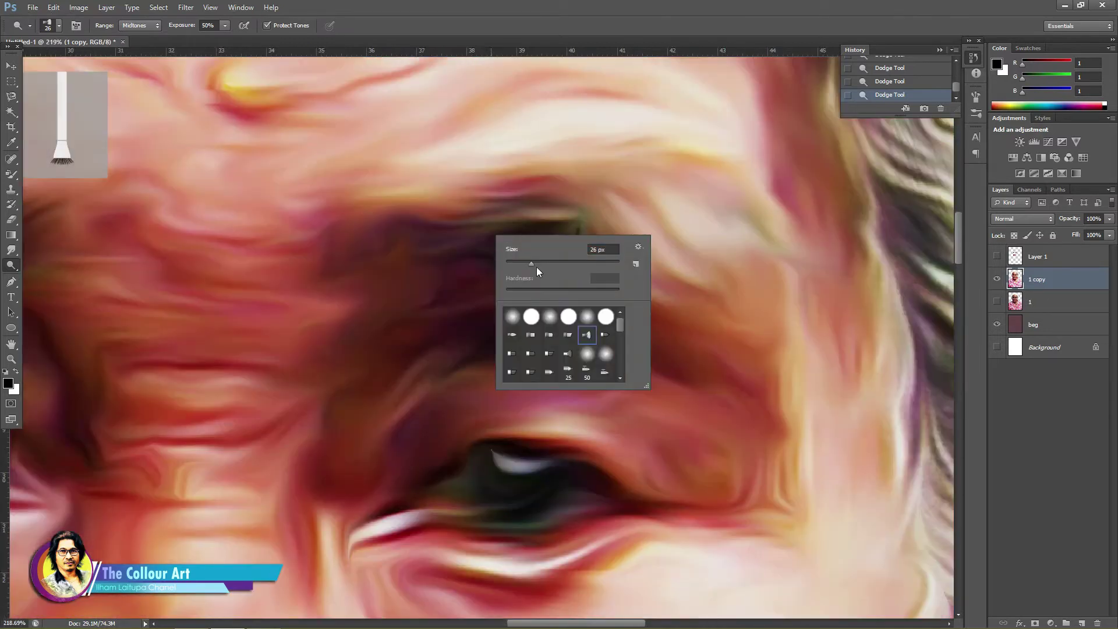
drag(514, 268, 365, 252)
key(Return)
right_click(490, 278)
key(Return)
right_click(479, 287)
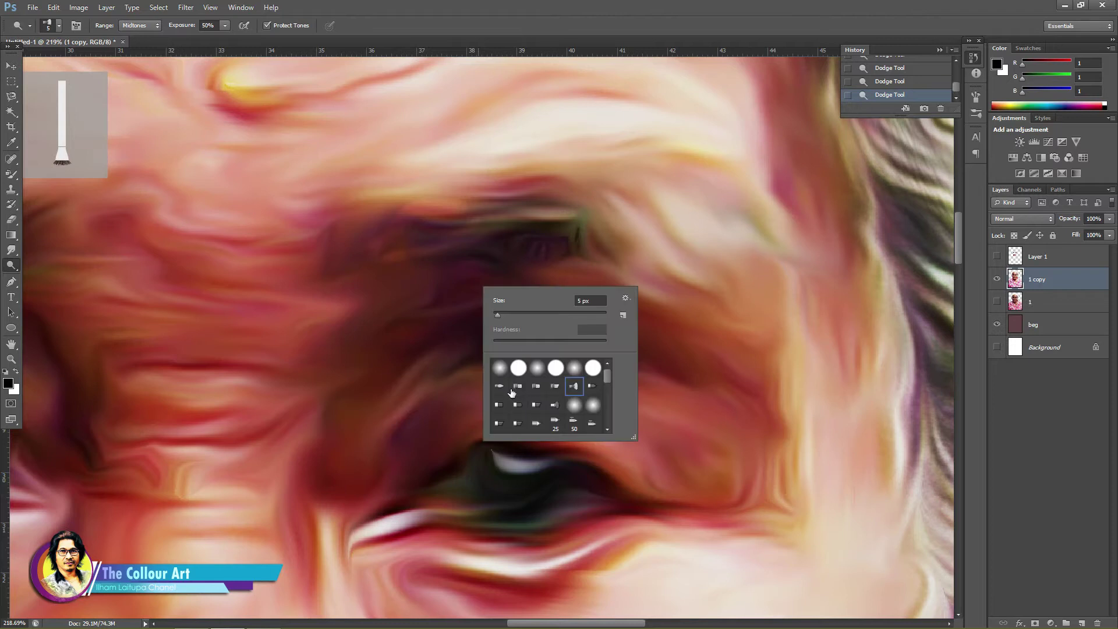
click(426, 260)
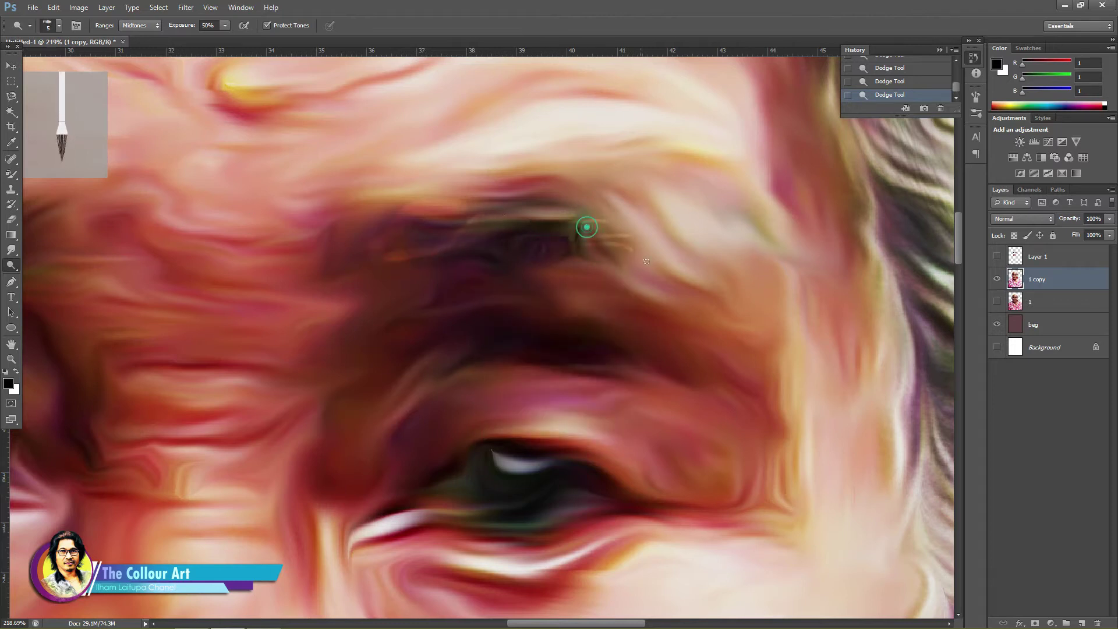
Choose the 24 px scattered tip at 49 px and brighten the eyebrow highlights.
right_click(590, 220)
click(637, 299)
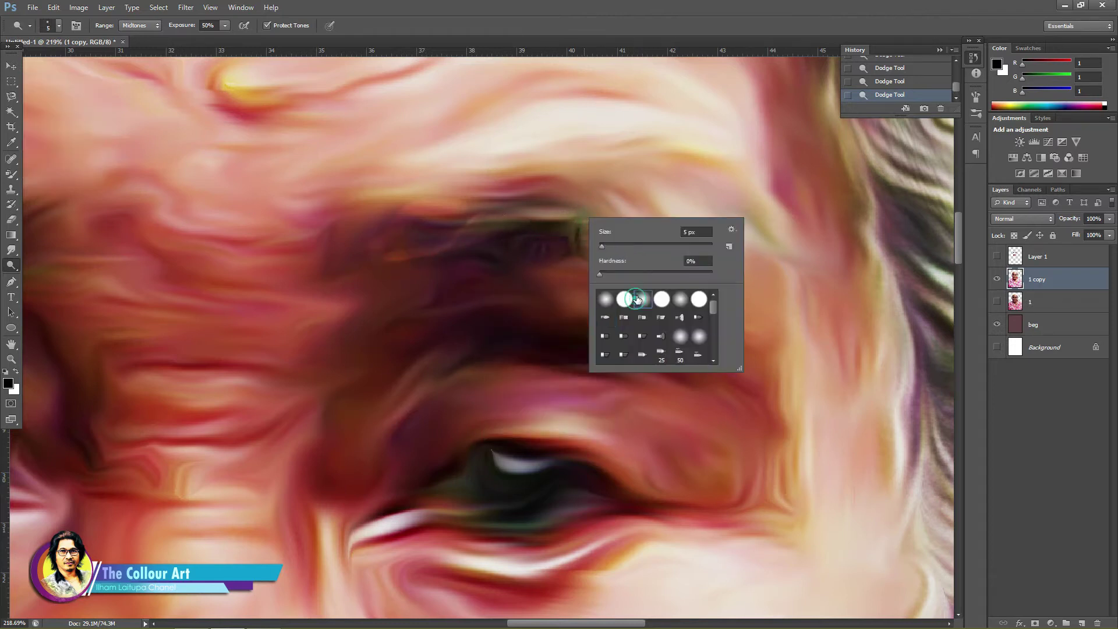
scroll(658, 332, down, 5)
click(699, 349)
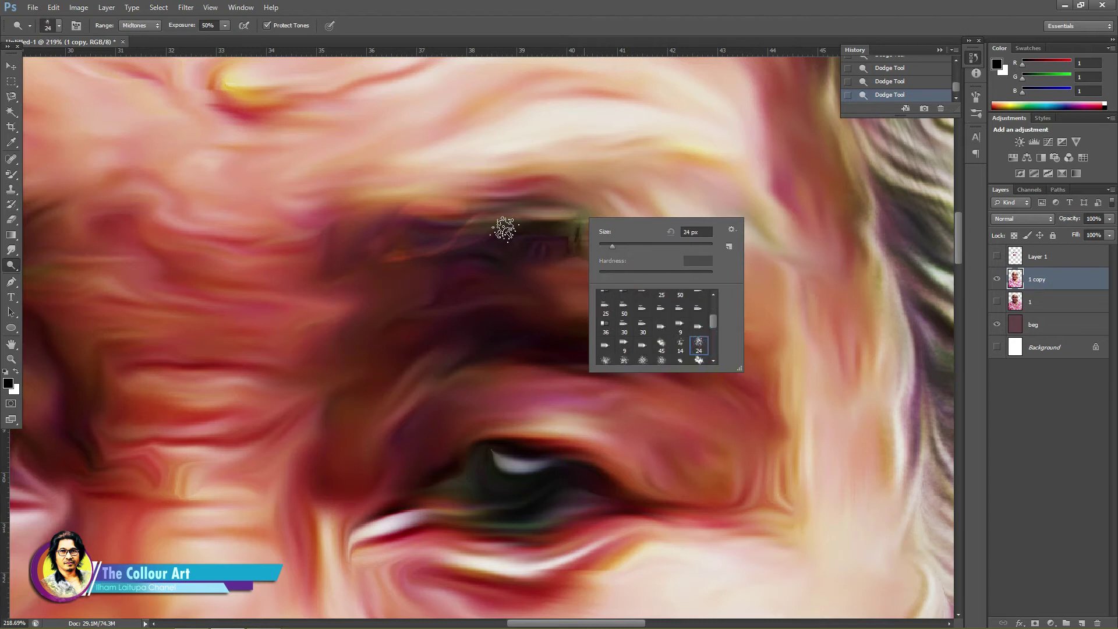
right_click(513, 229)
click(475, 233)
drag(550, 256, 658, 314)
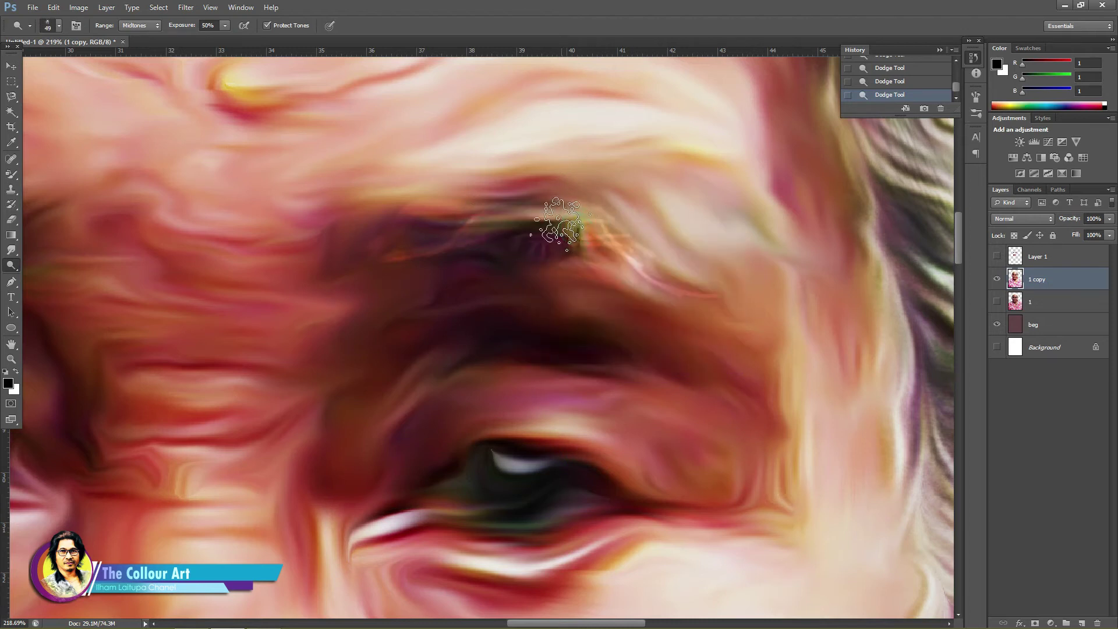
Review the brightened brows, then smear the eyebrow strokes with the Smudge tool.
scroll(658, 315, down, 5)
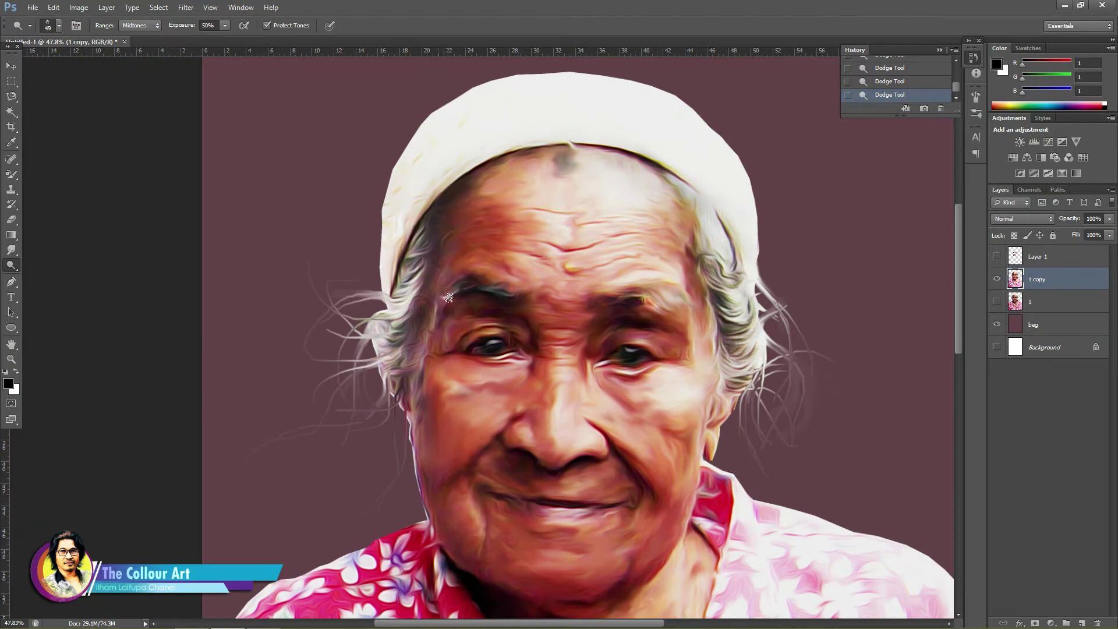
scroll(754, 355, down, 2)
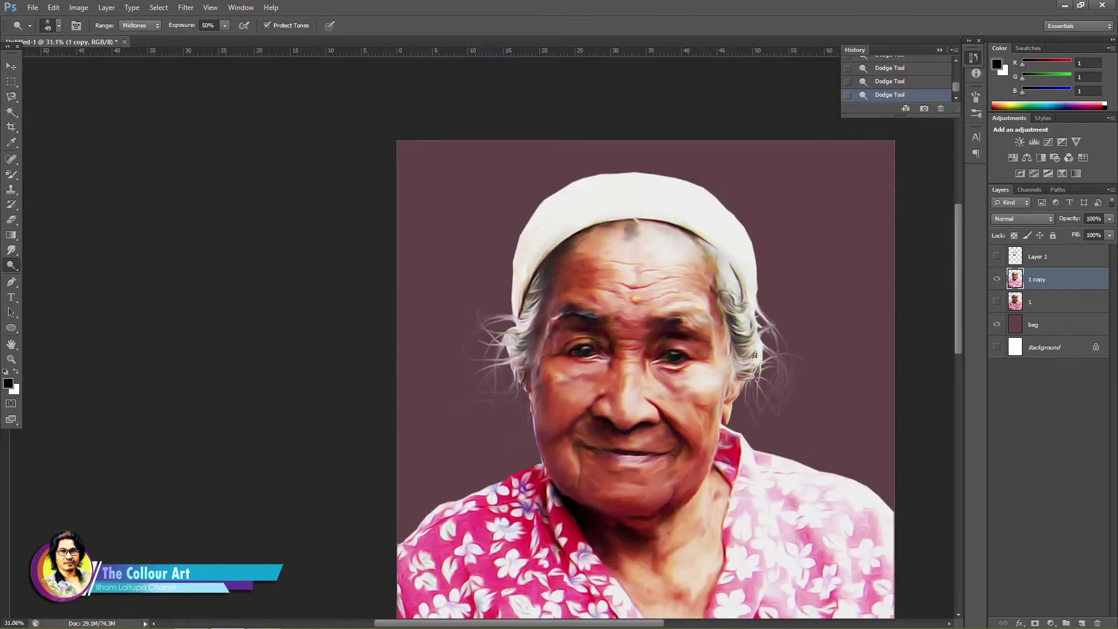
scroll(498, 355, up, 8)
scroll(498, 355, down, 4)
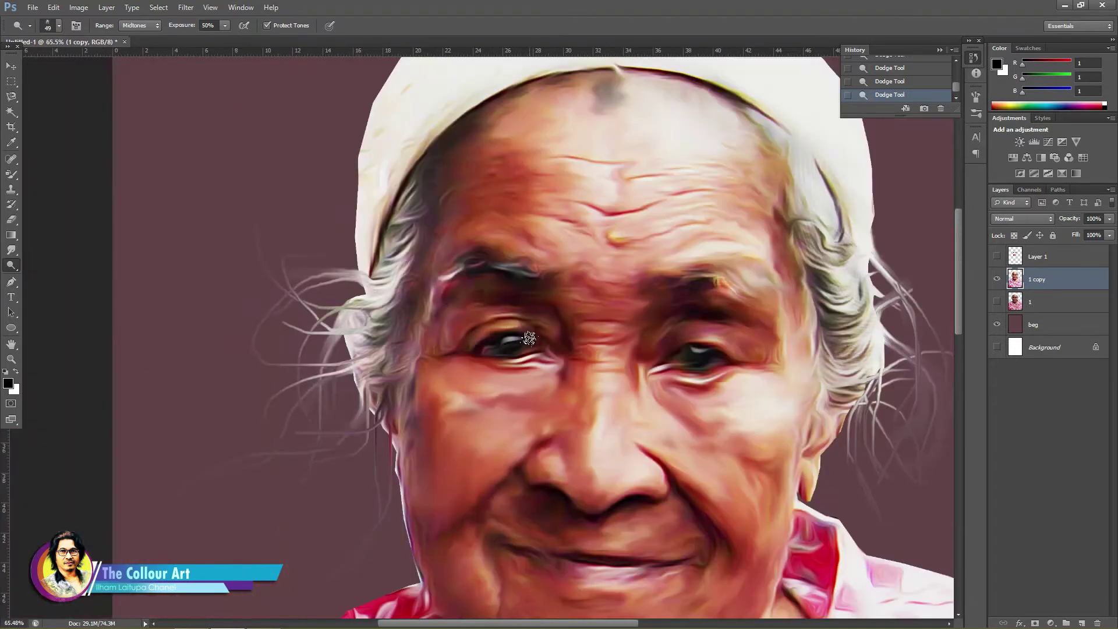
scroll(475, 349, up, 6)
click(11, 250)
drag(443, 113, 303, 186)
With a 5 px smudge brush, pull the grey eyebrow streaks rightward and along the upper edge.
right_click(488, 159)
click(489, 212)
drag(489, 127, 623, 123)
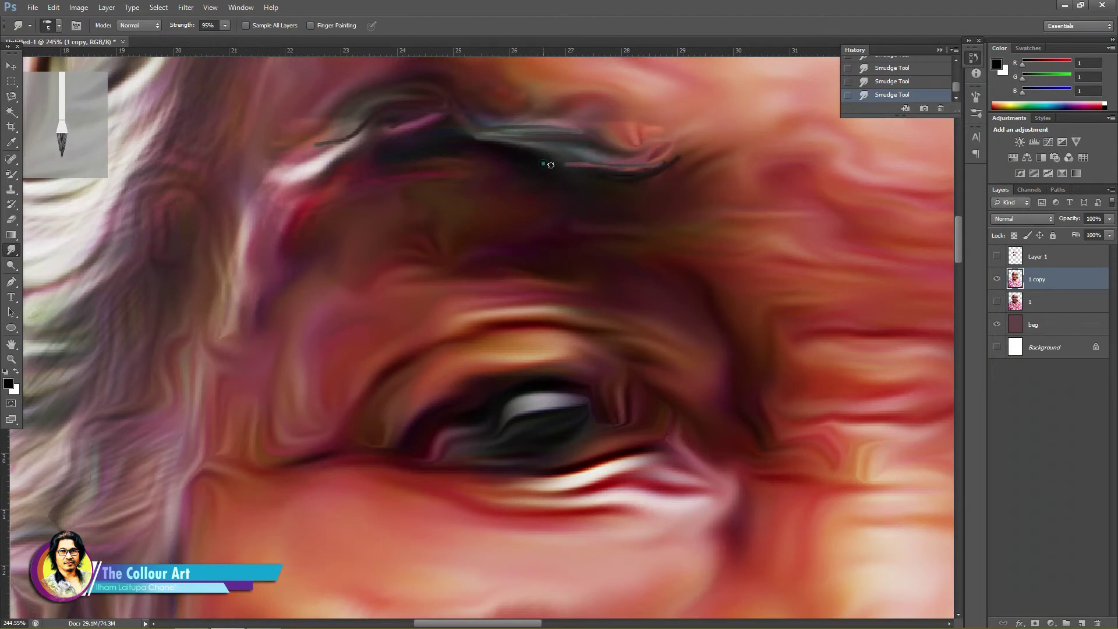
drag(521, 153, 615, 149)
scroll(666, 190, down, 4)
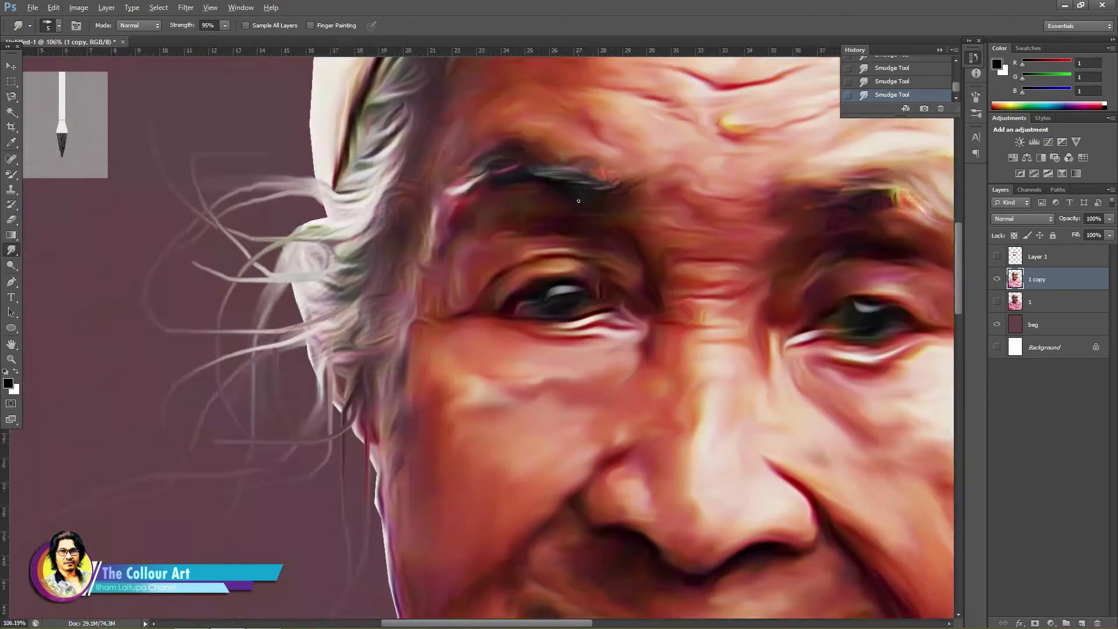
scroll(673, 216, up, 4)
drag(693, 192, 797, 194)
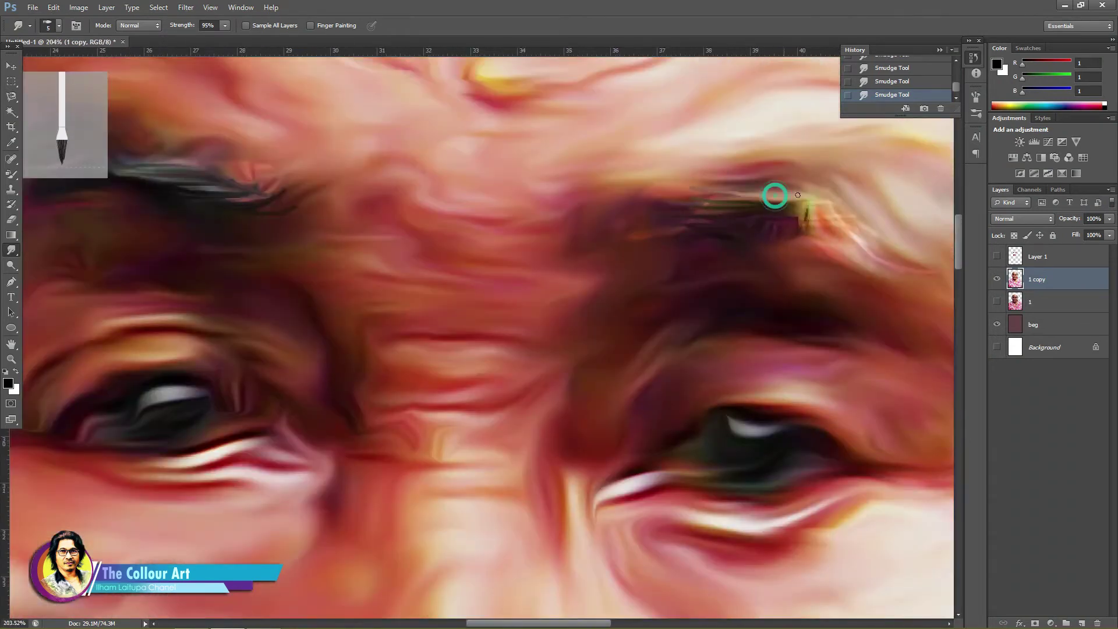
Shift the view down to the mouth, check the brush size and smear paint along the lips.
scroll(831, 217, down, 3)
scroll(803, 221, down, 2)
scroll(780, 224, down, 1)
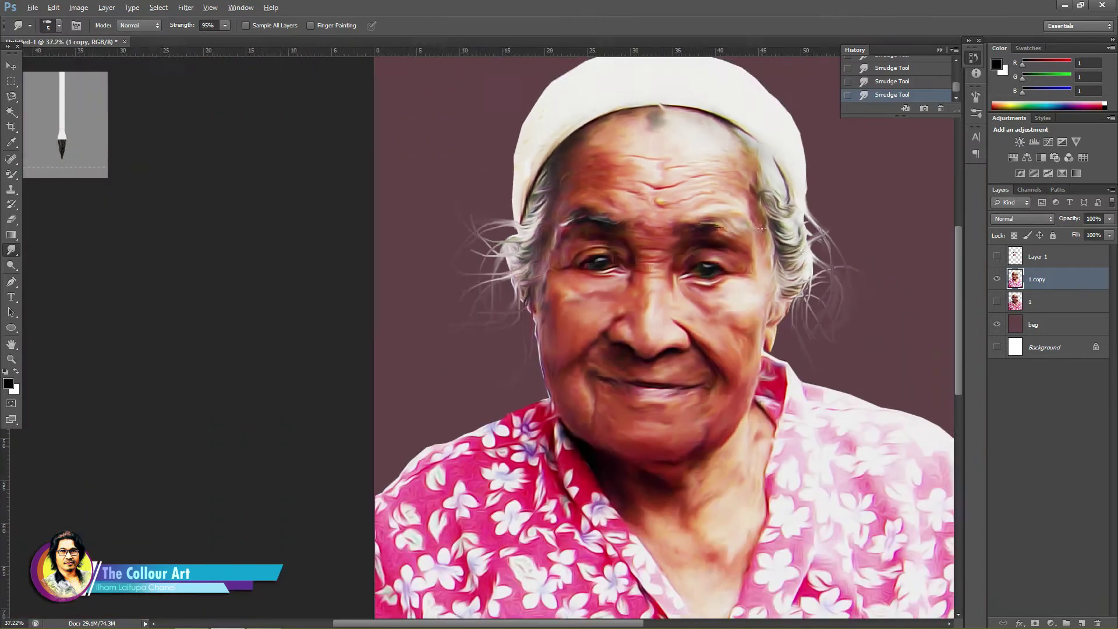
scroll(762, 228, down, 1)
drag(788, 313, 597, 324)
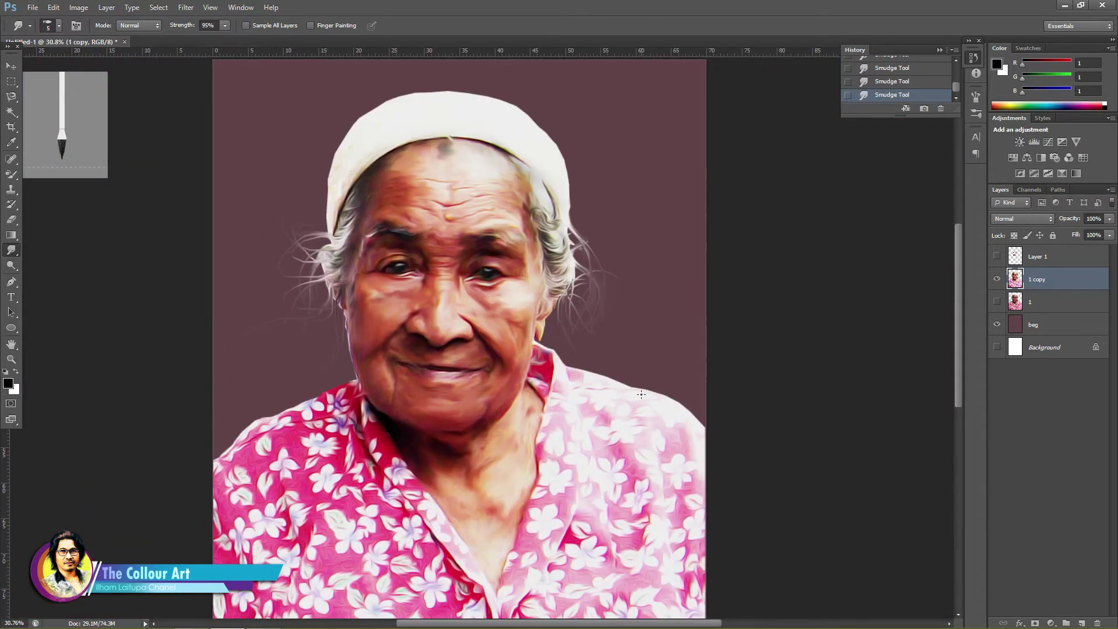
scroll(436, 393, up, 1)
scroll(437, 393, up, 4)
scroll(436, 394, up, 1)
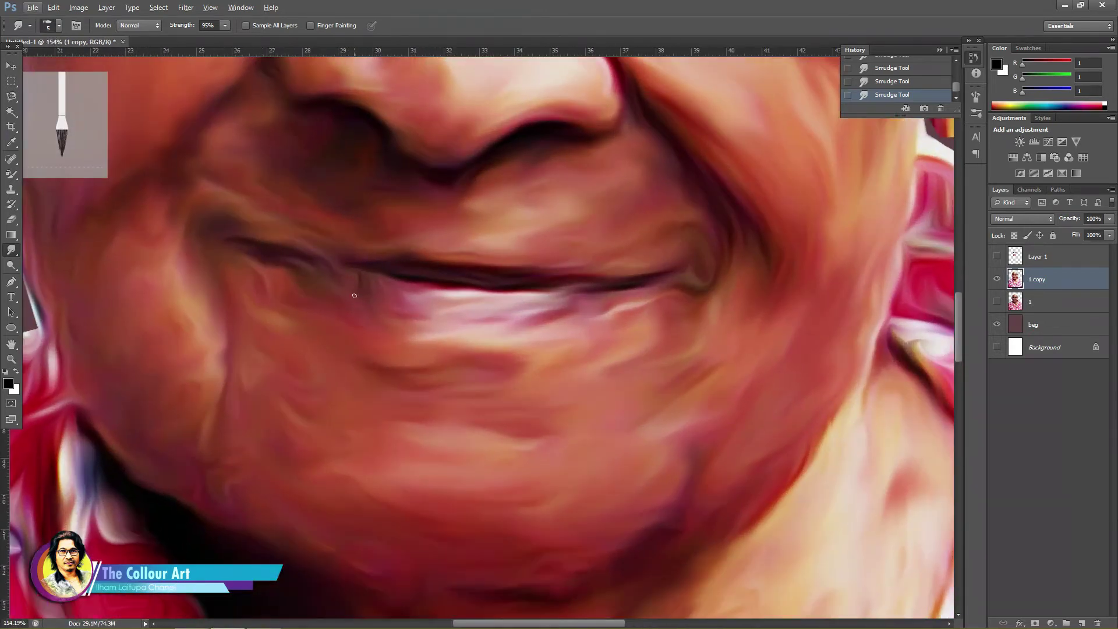
right_click(333, 295)
key(Escape)
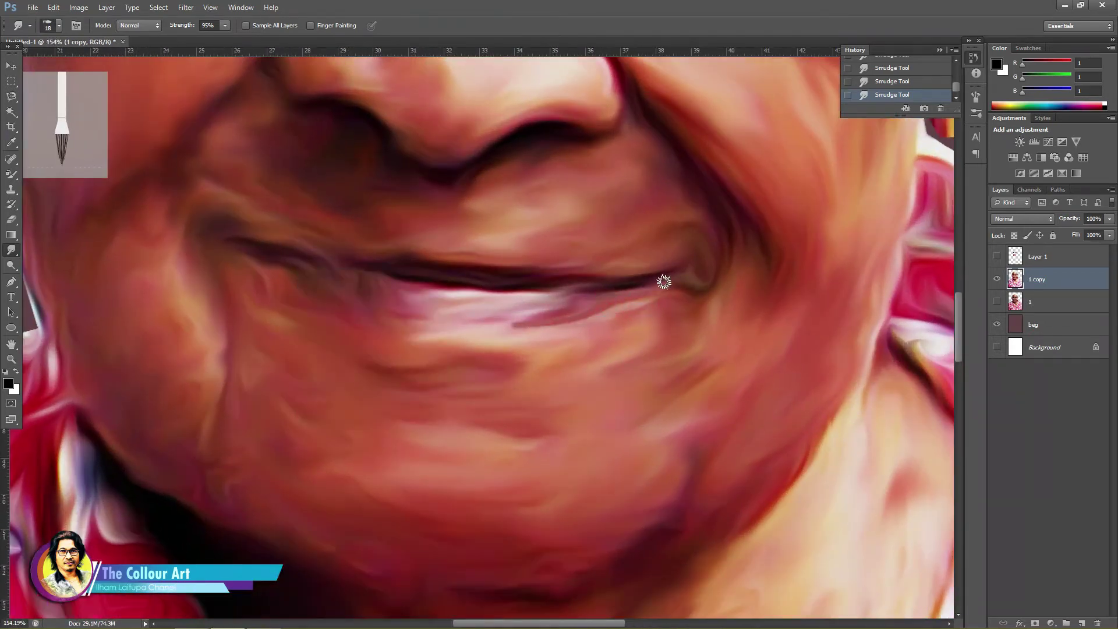
scroll(573, 336, down, 2)
scroll(573, 336, down, 2)
scroll(512, 326, up, 1)
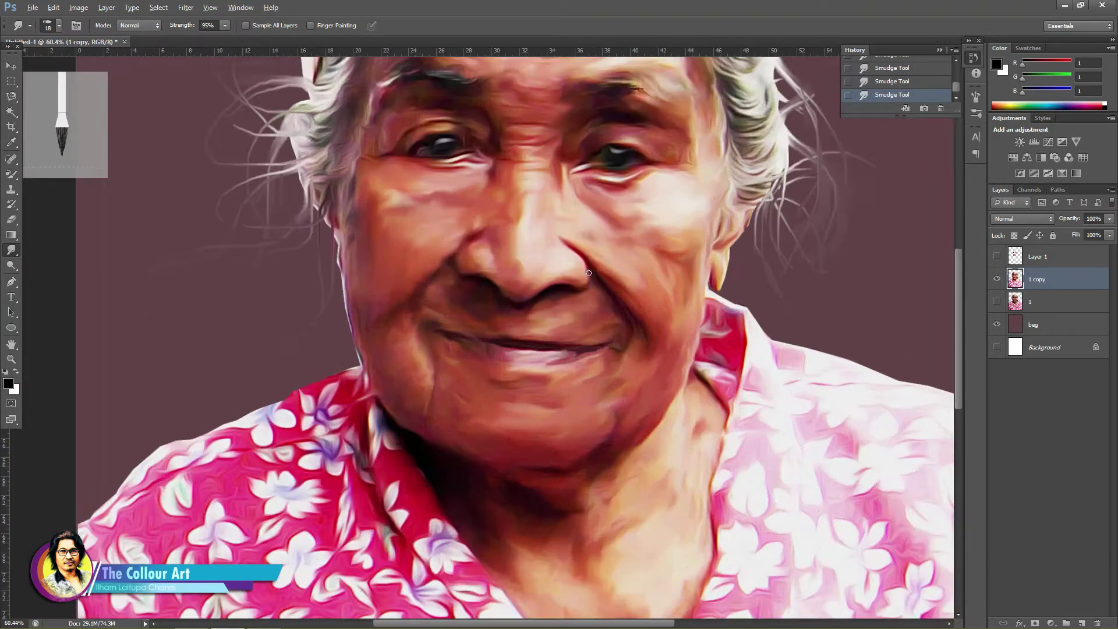
scroll(512, 326, up, 1)
drag(457, 364, 480, 368)
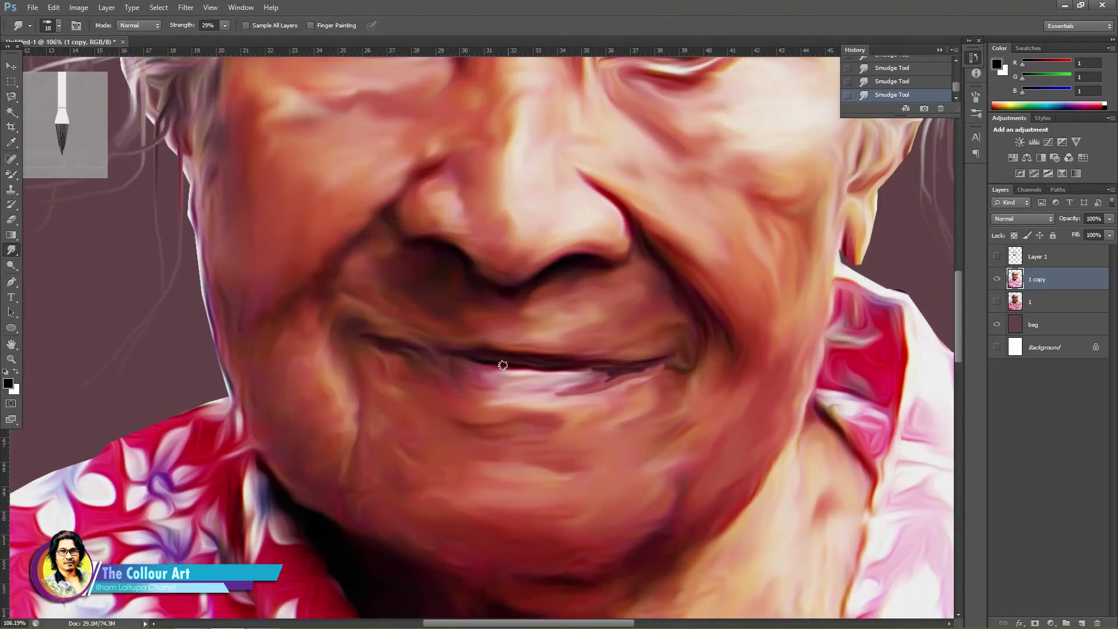
Switch the smudge brush to a soft tip sized 23 px.
right_click(504, 349)
click(556, 430)
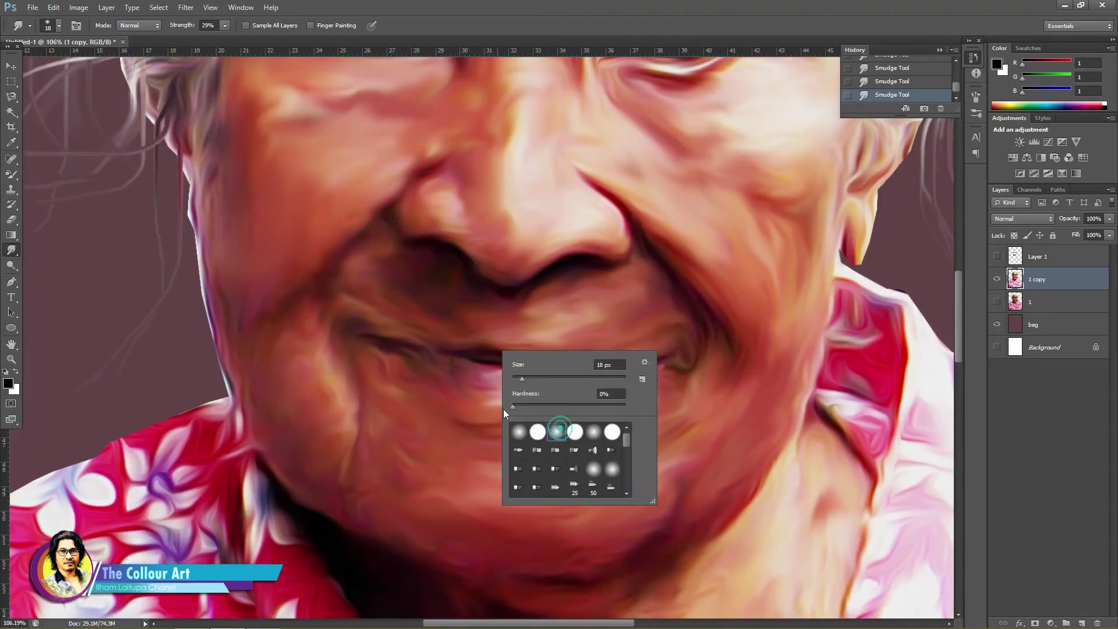
right_click(415, 351)
click(473, 383)
click(472, 356)
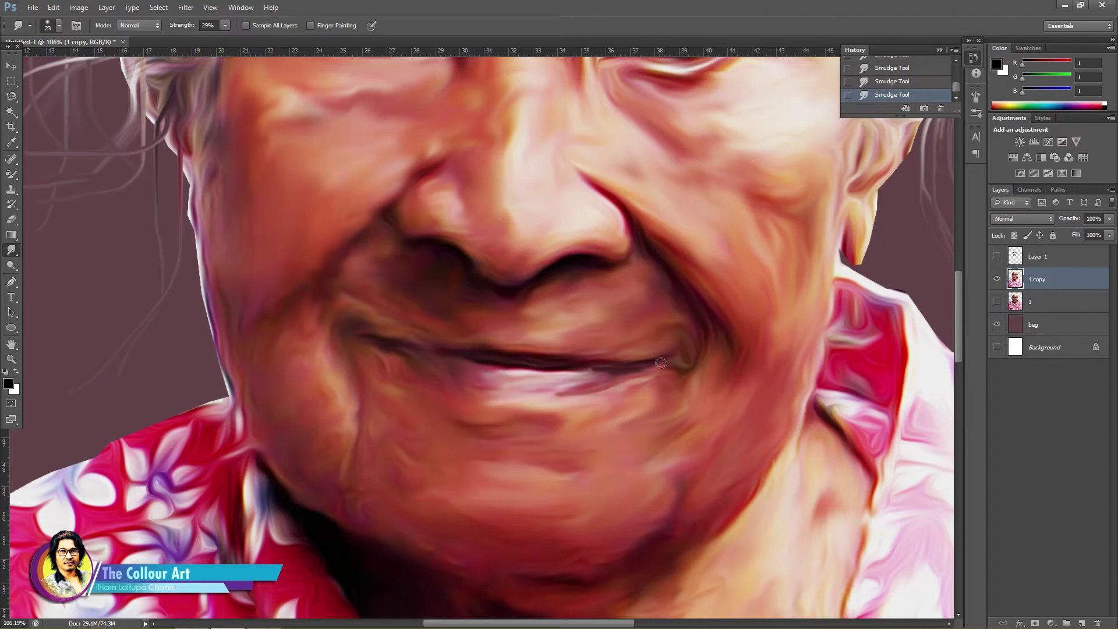
scroll(633, 368, down, 5)
scroll(440, 414, up, 8)
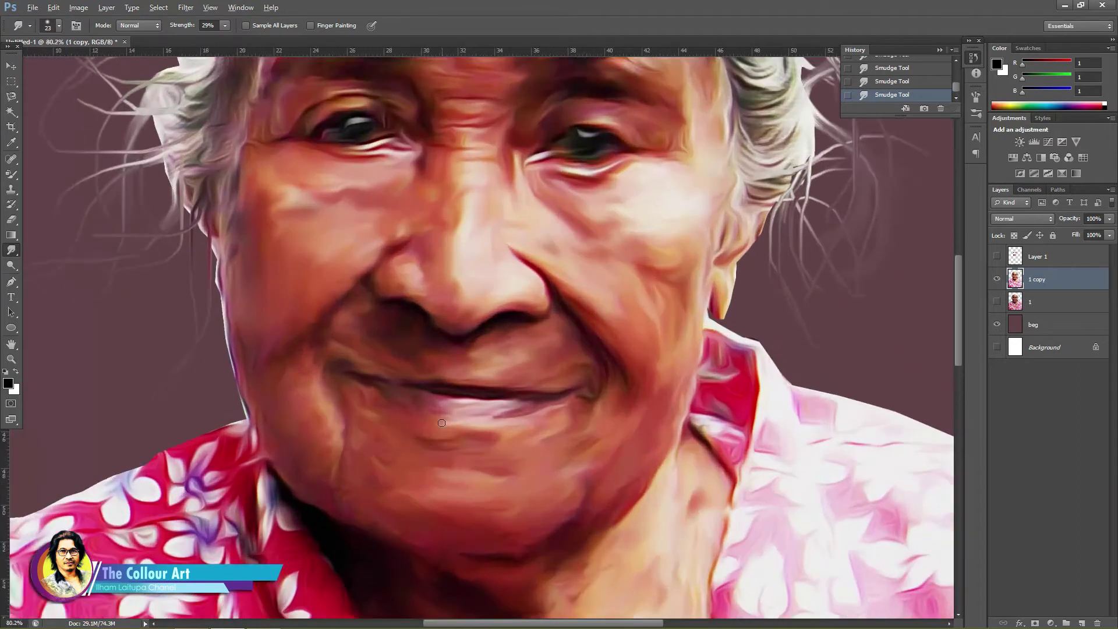
scroll(440, 414, up, 2)
right_click(11, 174)
Brush pale highlight dabs and a short stroke onto the lower lip.
click(53, 172)
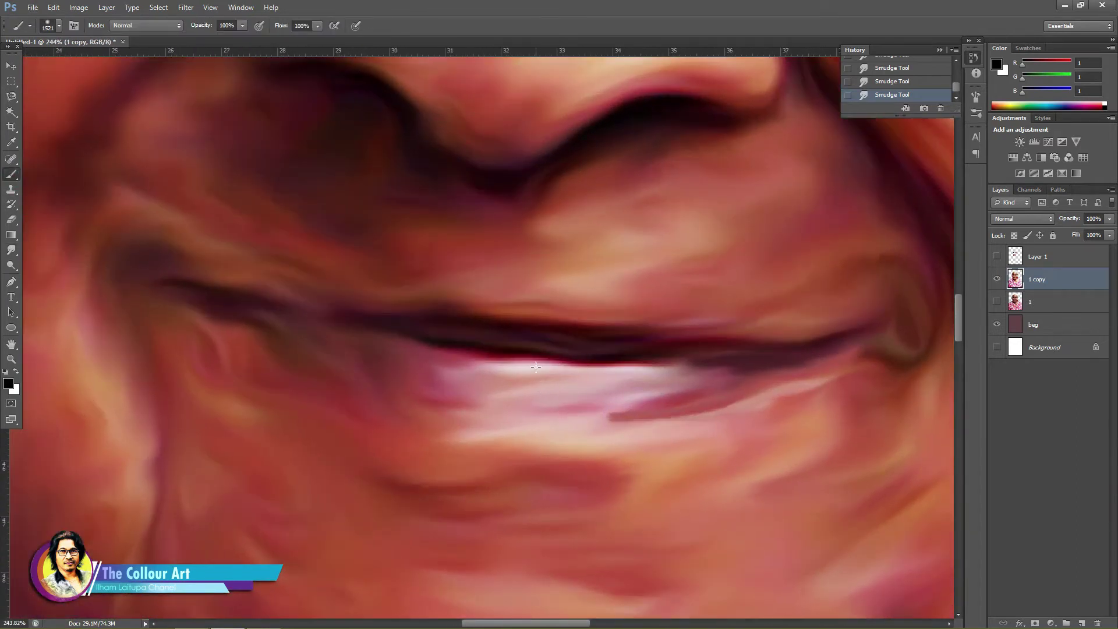
right_click(442, 391)
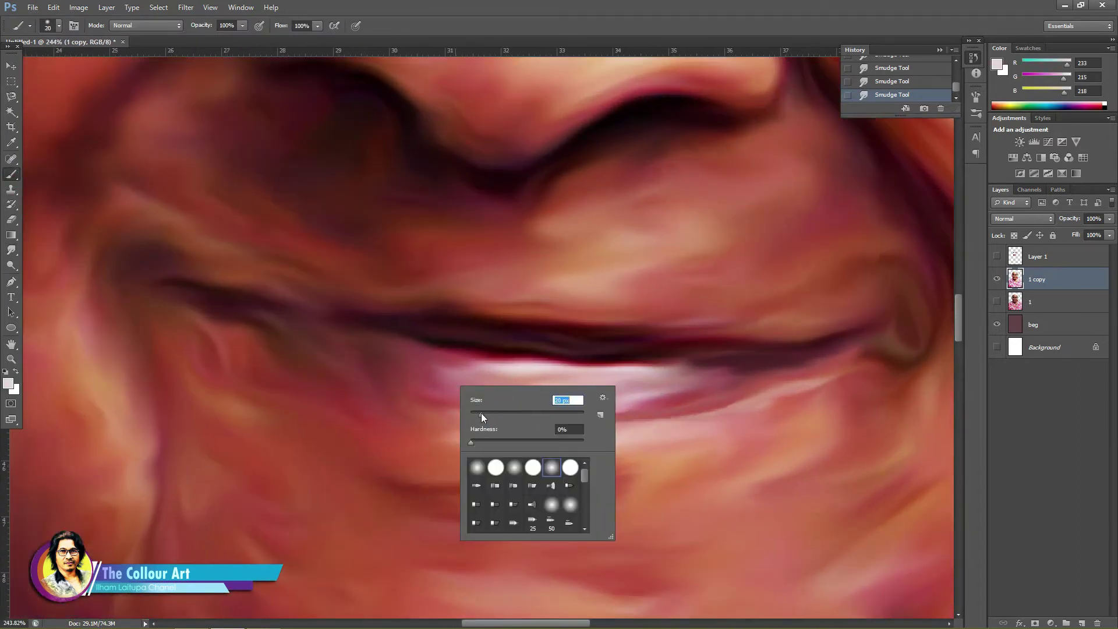
key(Return)
click(440, 389)
click(478, 398)
drag(504, 401, 573, 402)
key(r)
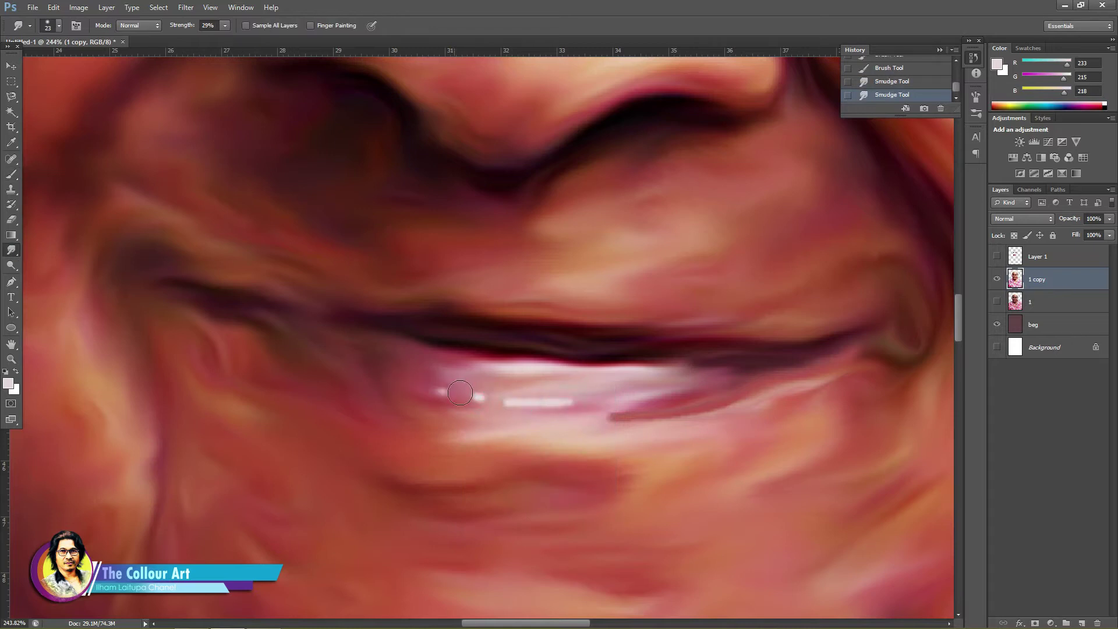
Fit the portrait in view and toggle Layer 1 visible to compare its eye and mouth patches.
key(ctrl+0)
scroll(594, 338, up, 6)
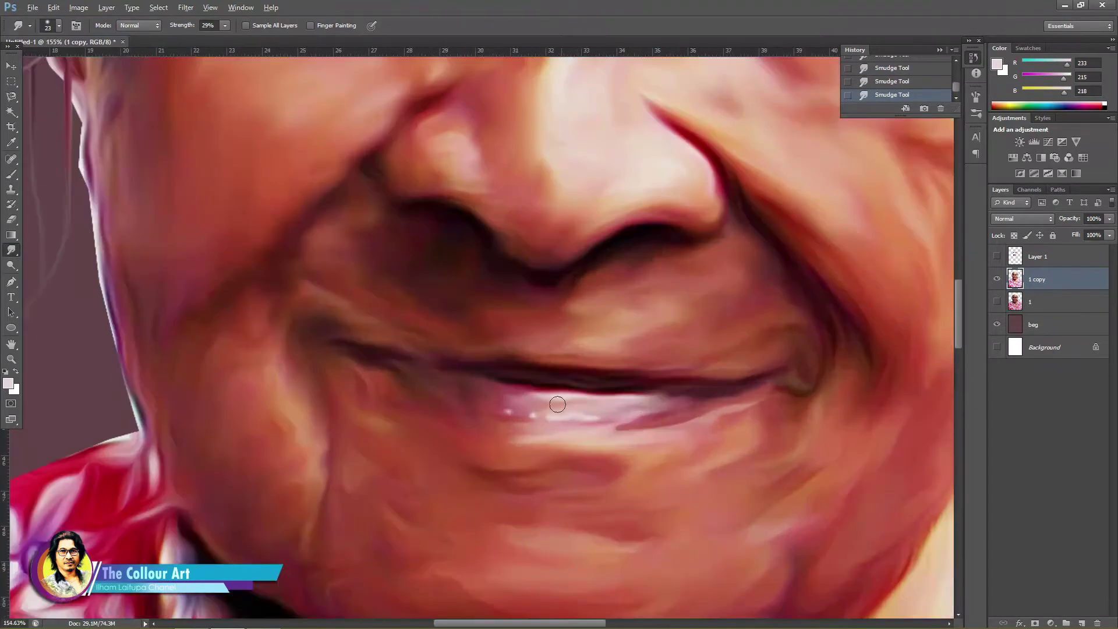
scroll(593, 337, up, 3)
scroll(589, 315, down, 5)
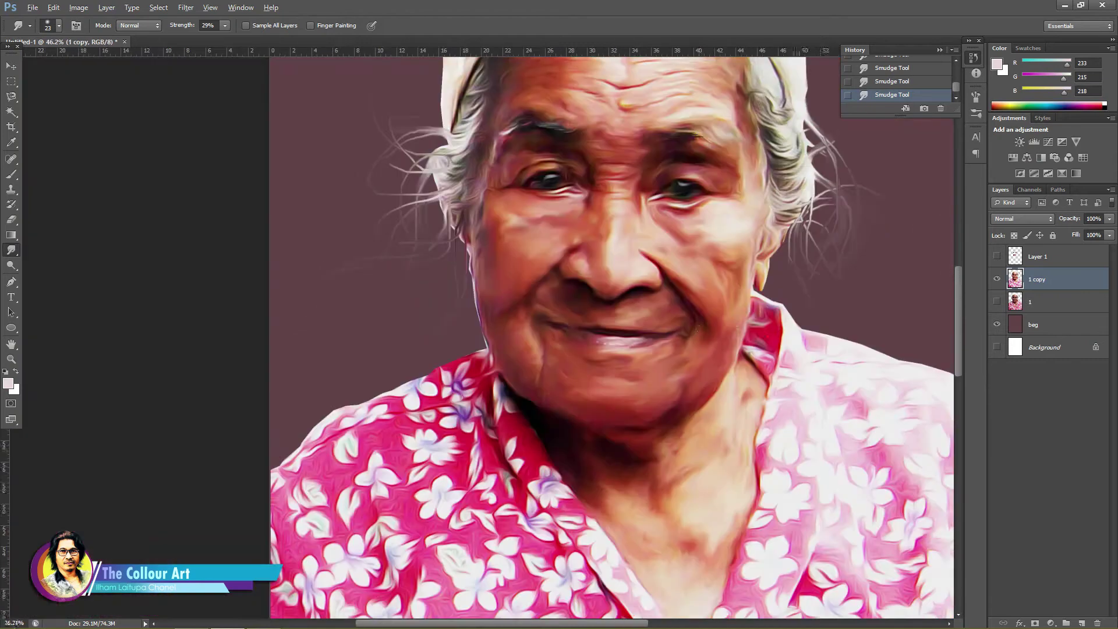
scroll(589, 315, down, 3)
mouse_move(699, 359)
mouse_down()
mouse_move(404, 358)
mouse_move(486, 359)
mouse_up()
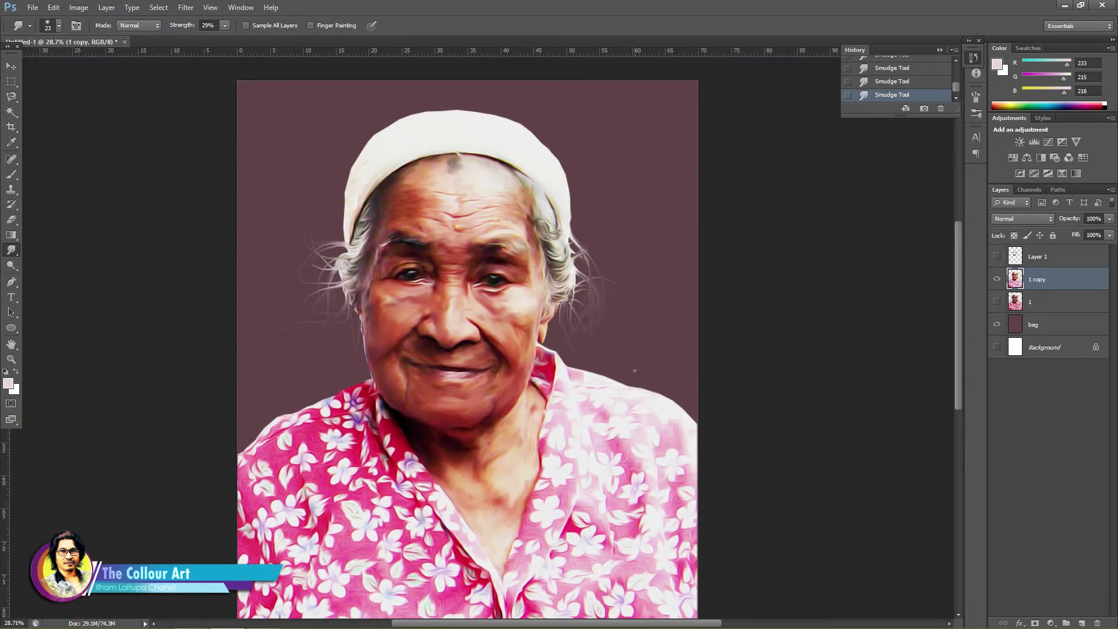
scroll(565, 272, down, 2)
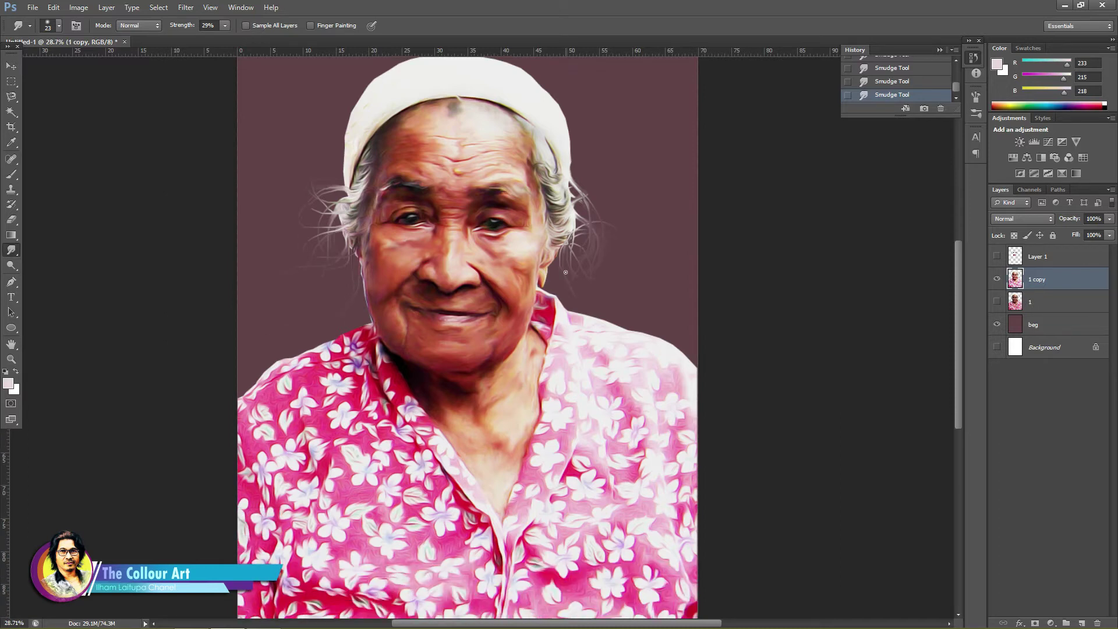
click(997, 257)
click(997, 256)
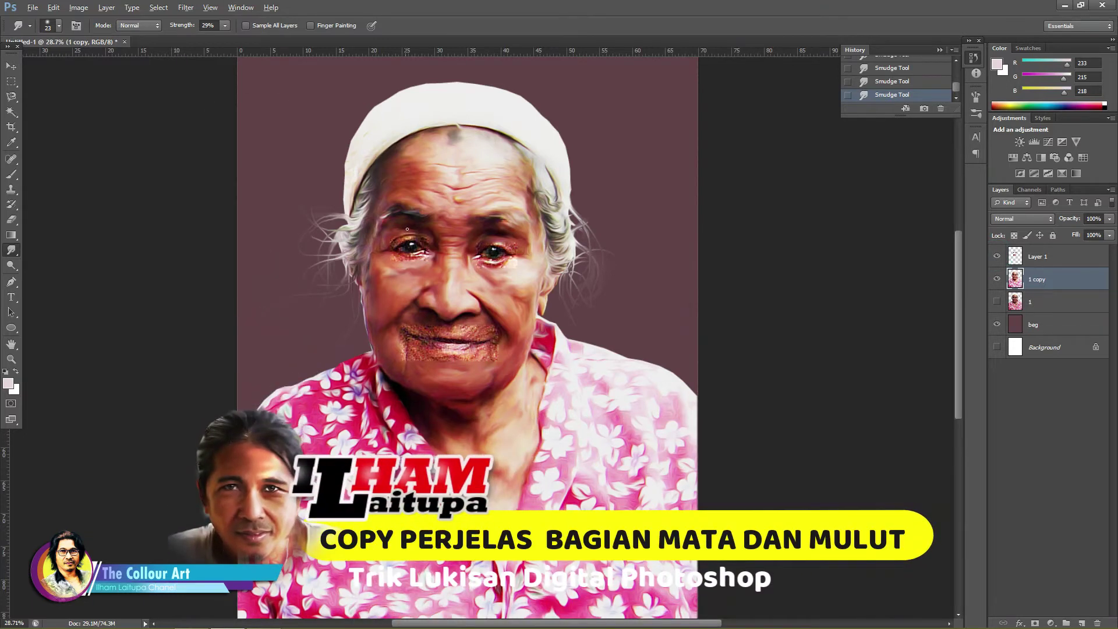
On Layer 1, smudge the noisy patch, dark specks and lower eyelid of the left eye.
scroll(425, 261, up, 6)
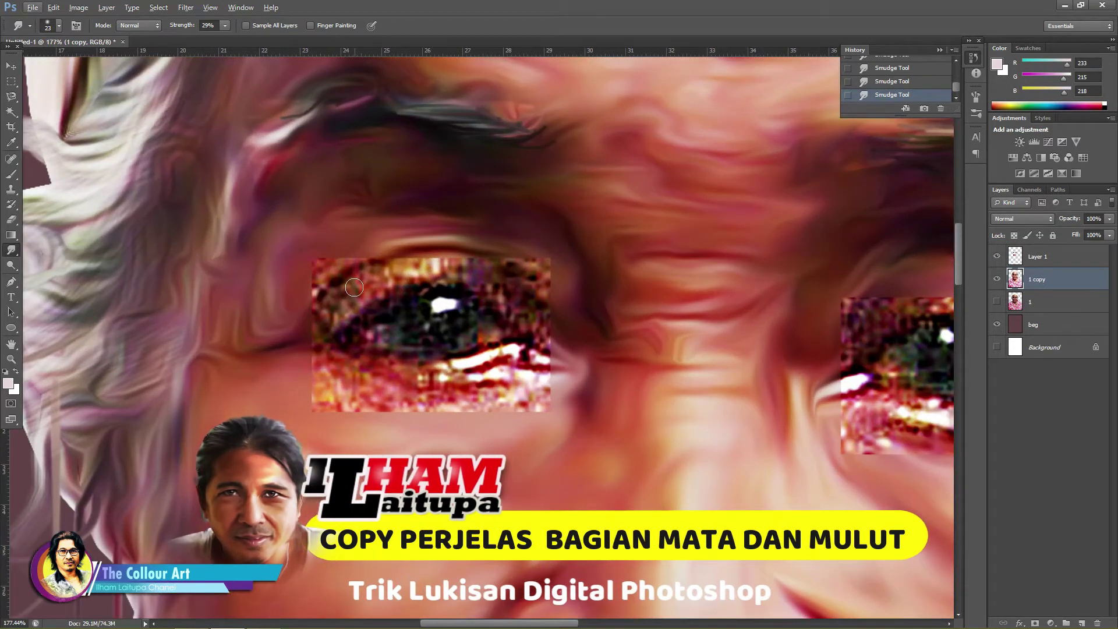
click(1051, 257)
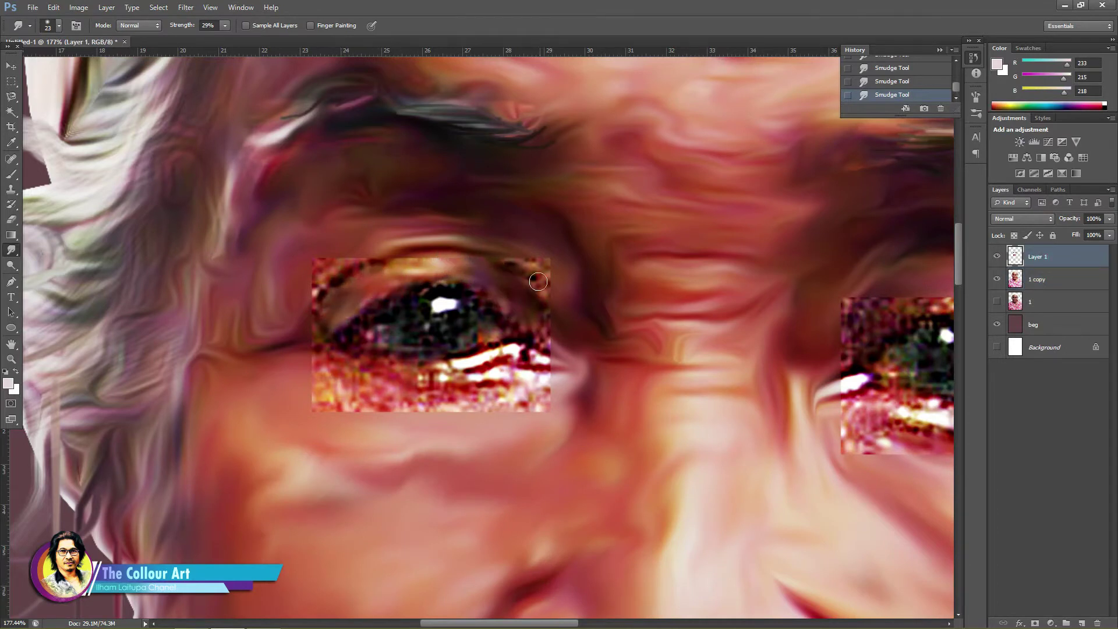
mouse_move(510, 367)
mouse_down()
mouse_move(411, 399)
mouse_move(327, 375)
mouse_up()
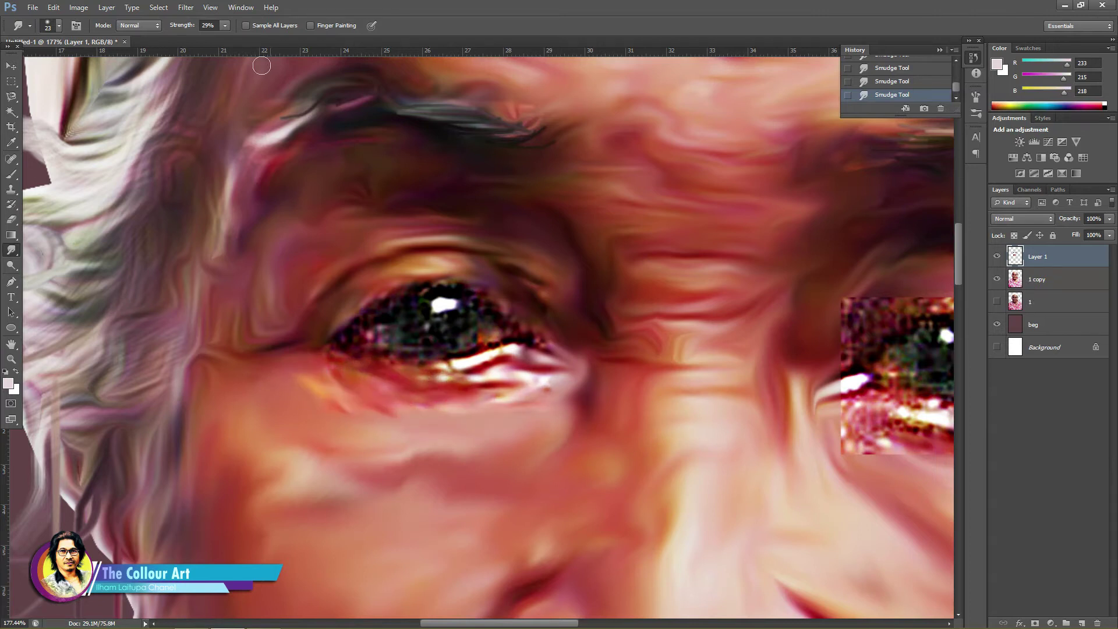
scroll(489, 329, up, 5)
key(b)
key(r)
drag(460, 371, 300, 222)
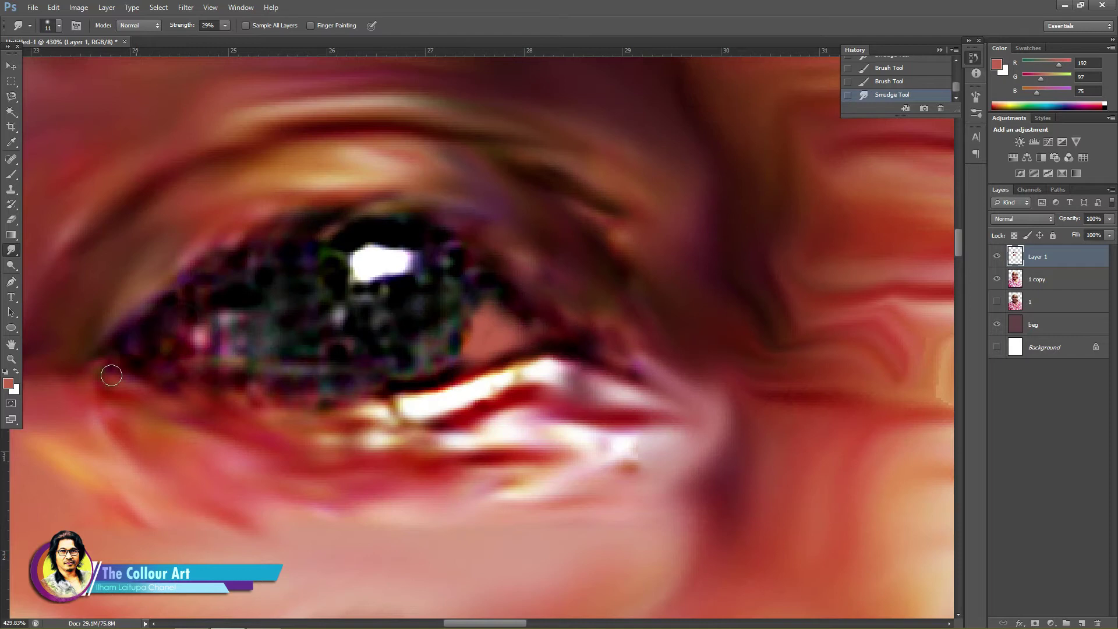
mouse_move(219, 347)
mouse_down()
mouse_move(312, 382)
mouse_move(524, 402)
mouse_up()
scroll(466, 385, down, 5)
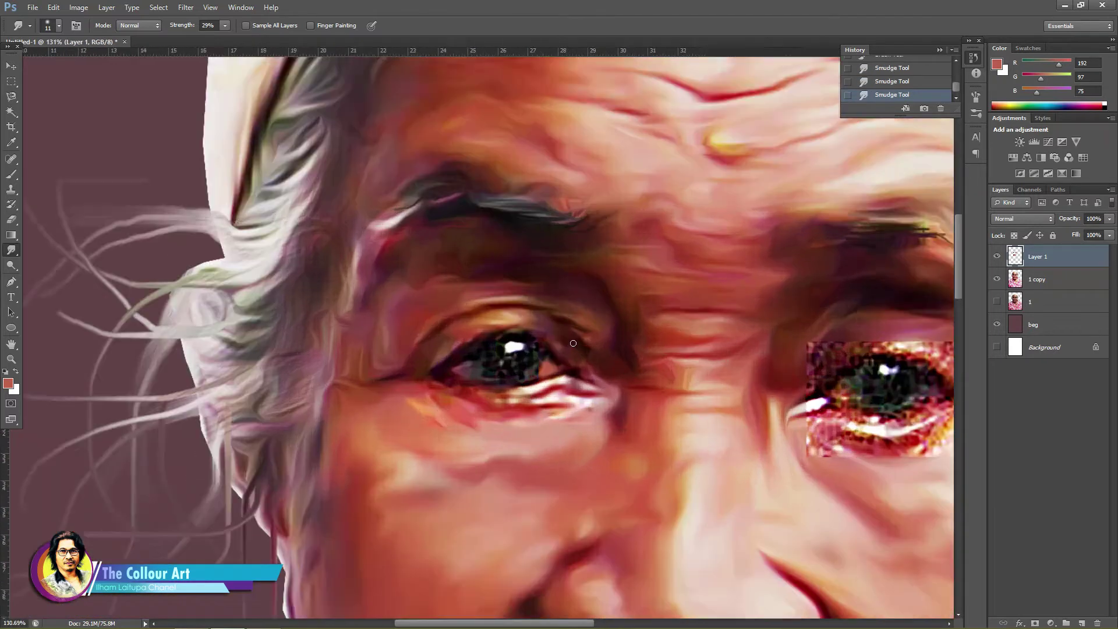
Erase the eye patch's hard edge, blend in sampled dark purple, and set the brush to 15 px.
key(e)
click(449, 529)
right_click(590, 461)
key(r)
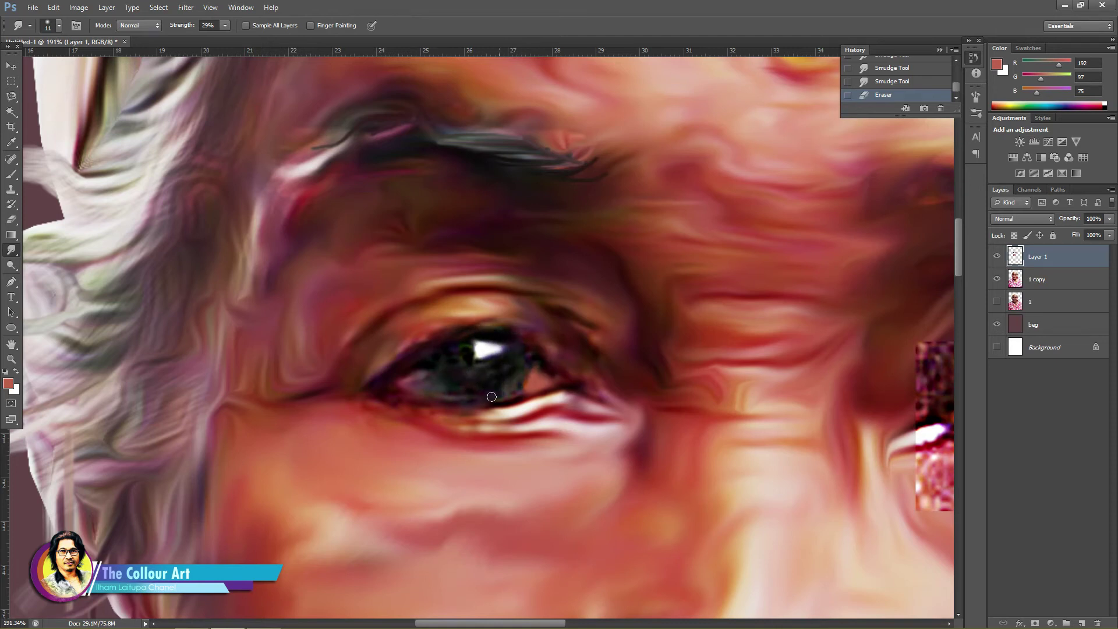
click(12, 174)
alt+click(533, 379)
key(r)
drag(414, 375, 410, 380)
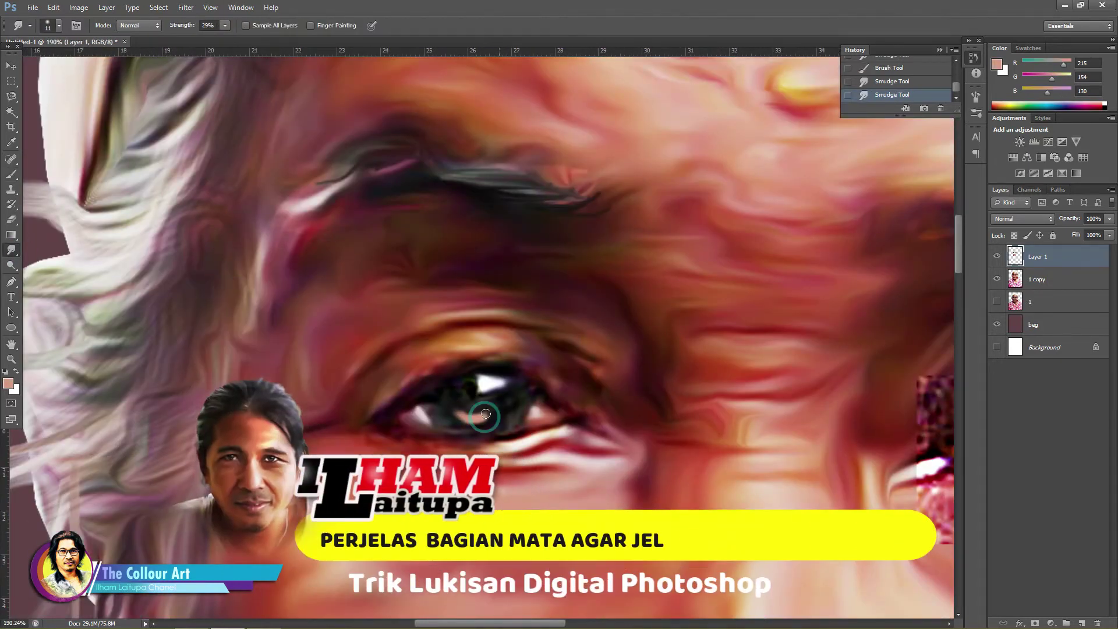
right_click(465, 420)
text(15)
key(Return)
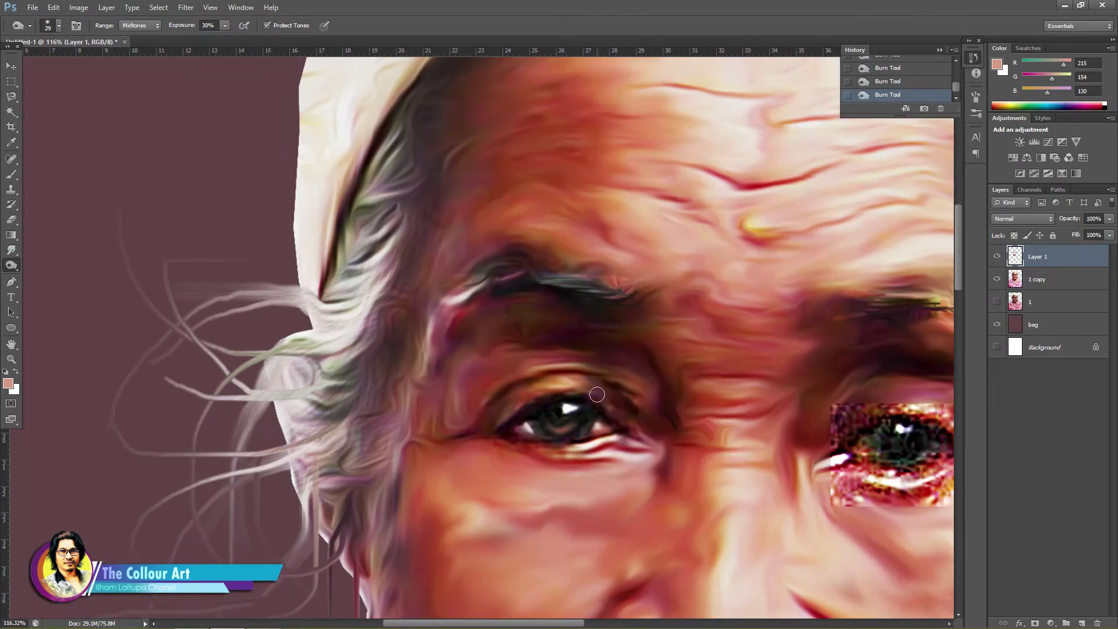
Erase the second eye patch's edge and smudge it into the painting with a 21 px brush.
scroll(597, 395, down, 5)
scroll(641, 349, up, 2)
scroll(525, 349, down, 4)
scroll(468, 351, up, 5)
key(e)
mouse_move(624, 217)
mouse_down()
mouse_move(622, 262)
mouse_move(460, 271)
mouse_up()
scroll(622, 183, up, 3)
key(r)
right_click(588, 257)
mouse_move(629, 262)
mouse_down()
mouse_move(599, 352)
mouse_move(559, 387)
mouse_move(592, 362)
mouse_up()
right_click(574, 344)
key(Return)
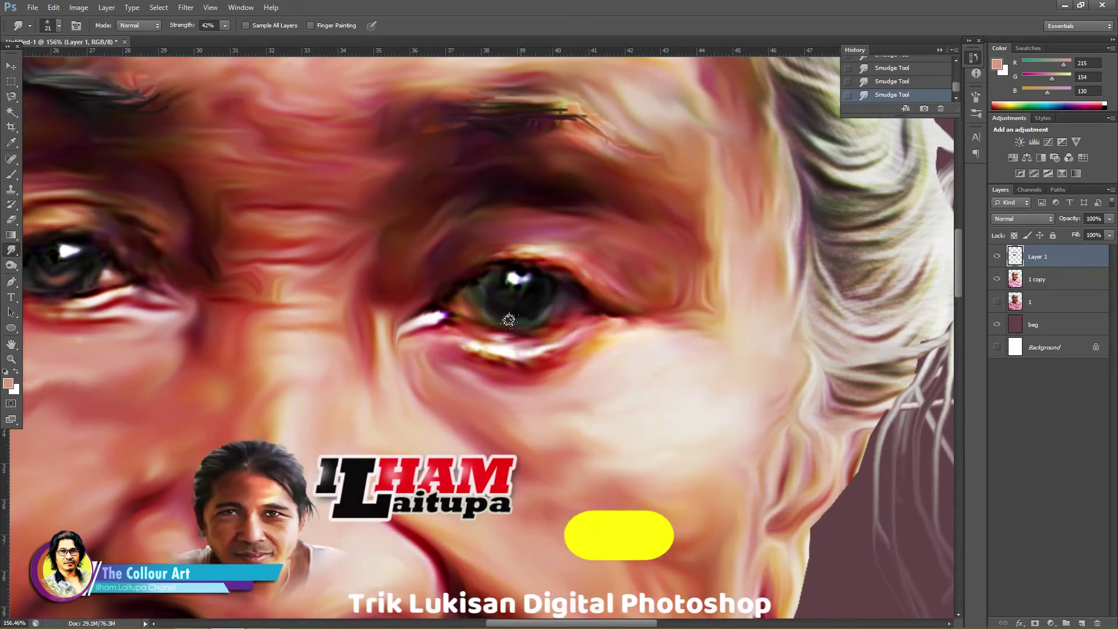
Brighten the corner of the eye with the Dodge tool.
click(11, 265)
click(52, 263)
right_click(466, 303)
key(Return)
click(465, 300)
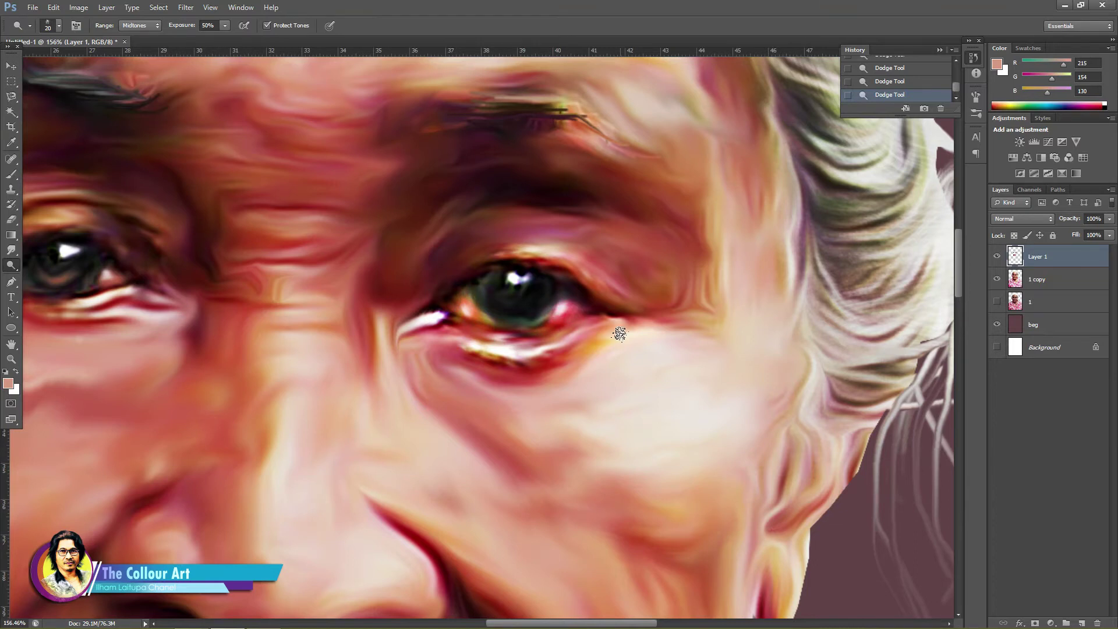
alt+scroll(620, 333, down, 5)
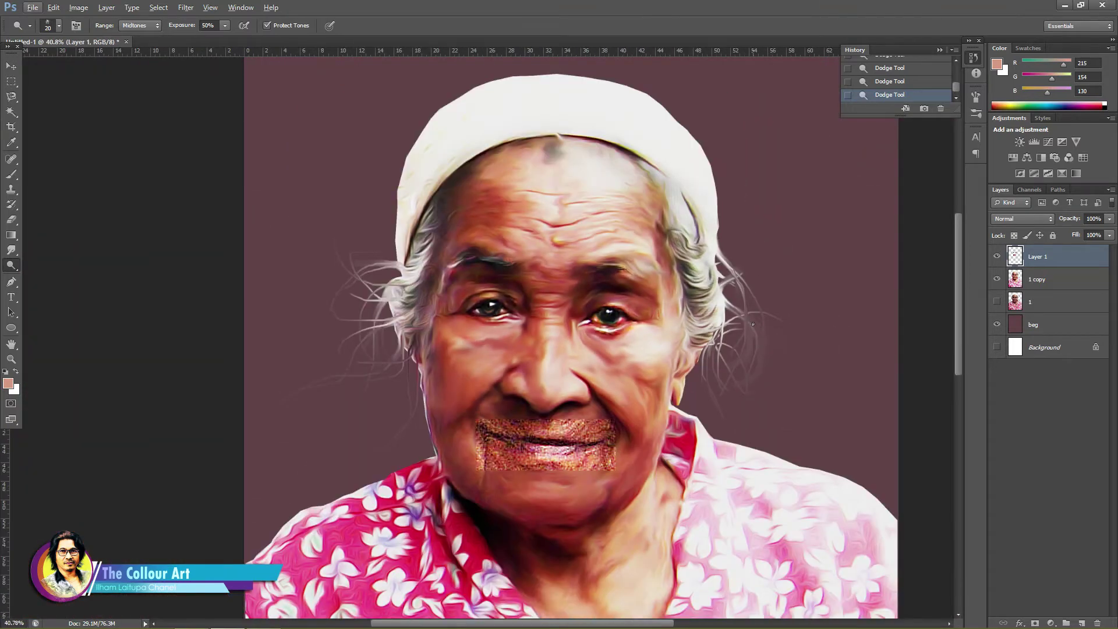
alt+scroll(599, 332, up, 2)
alt+scroll(599, 332, up, 2)
alt+scroll(599, 332, up, 2)
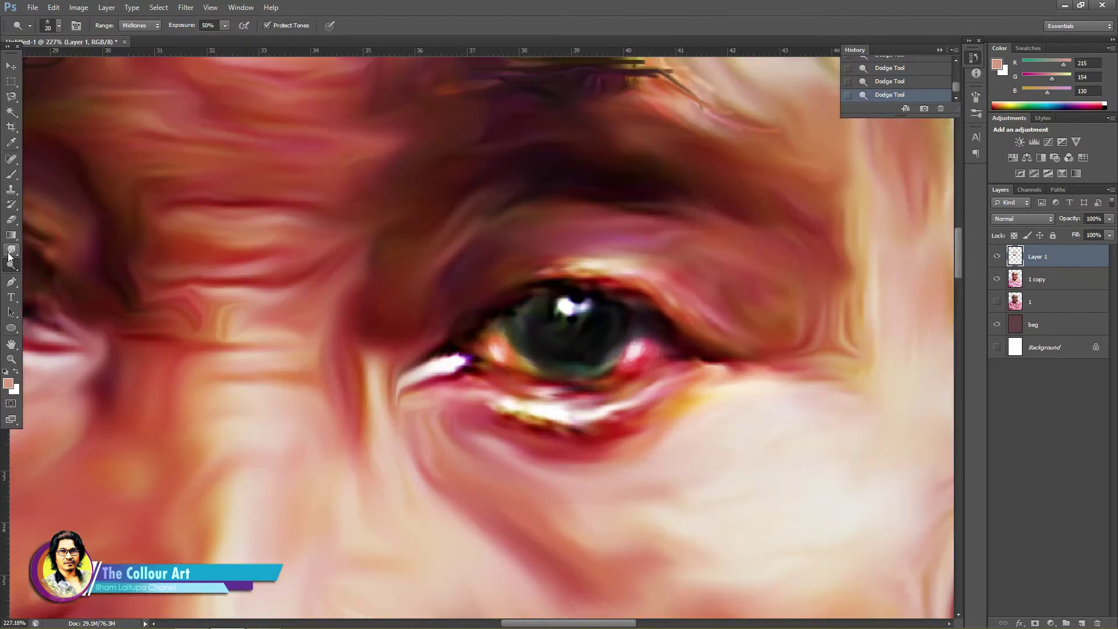
Paint a warm sampled streak into the iris and darken parts of the eye with Burn.
click(11, 174)
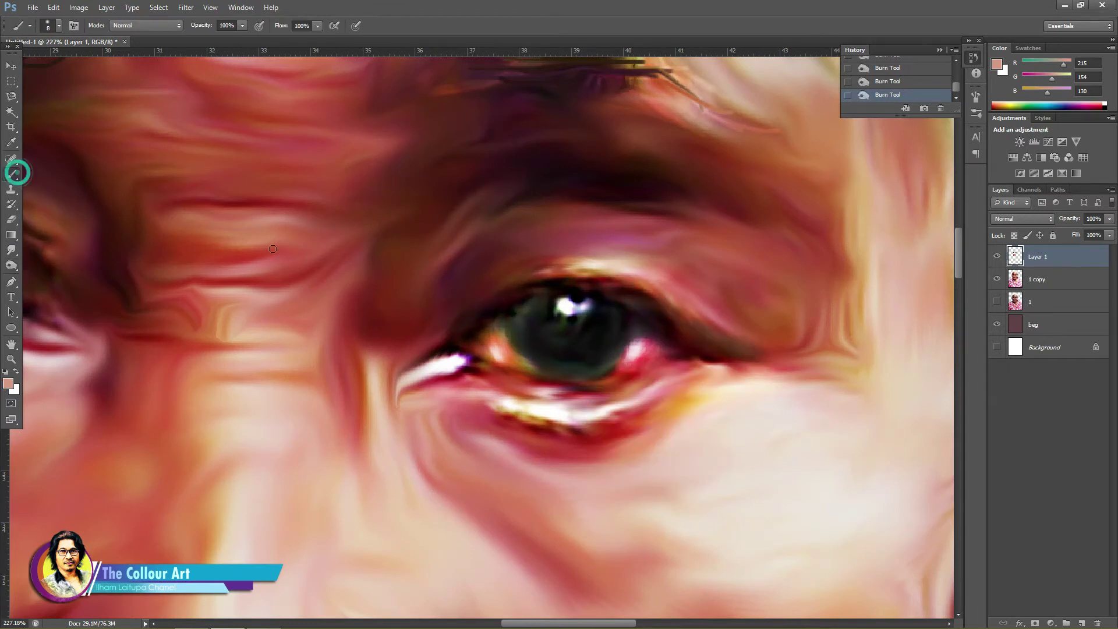
alt+click(688, 315)
drag(559, 349, 590, 349)
click(559, 349)
key(r)
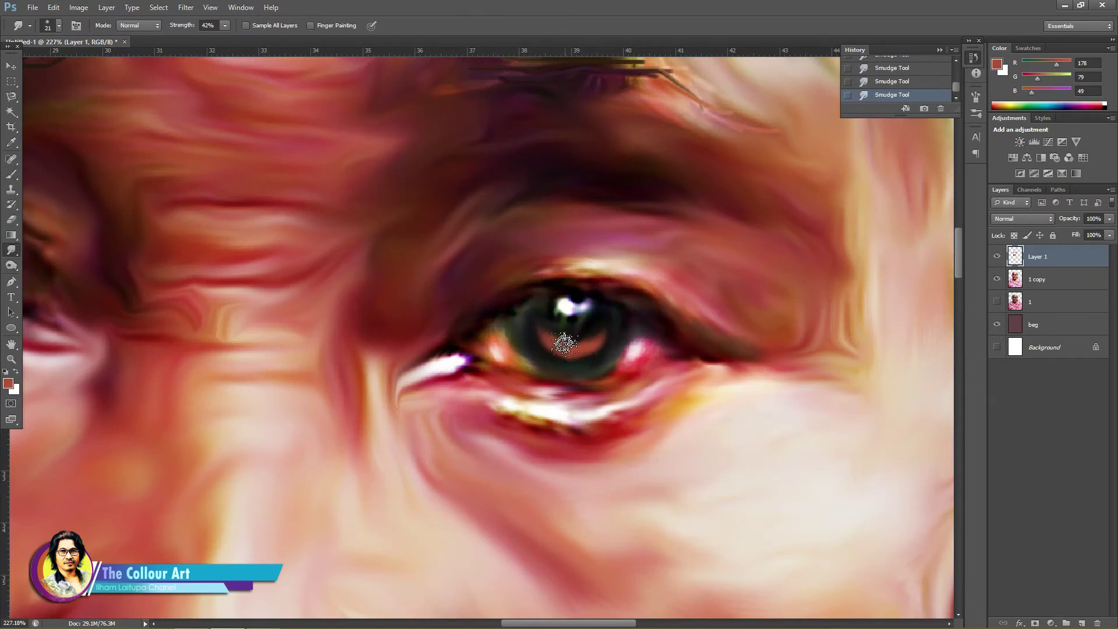
click(11, 265)
drag(526, 337, 582, 349)
Smudge the skin beside the eye and begin erasing the noisy texture near the lips.
alt+scroll(705, 371, down, 5)
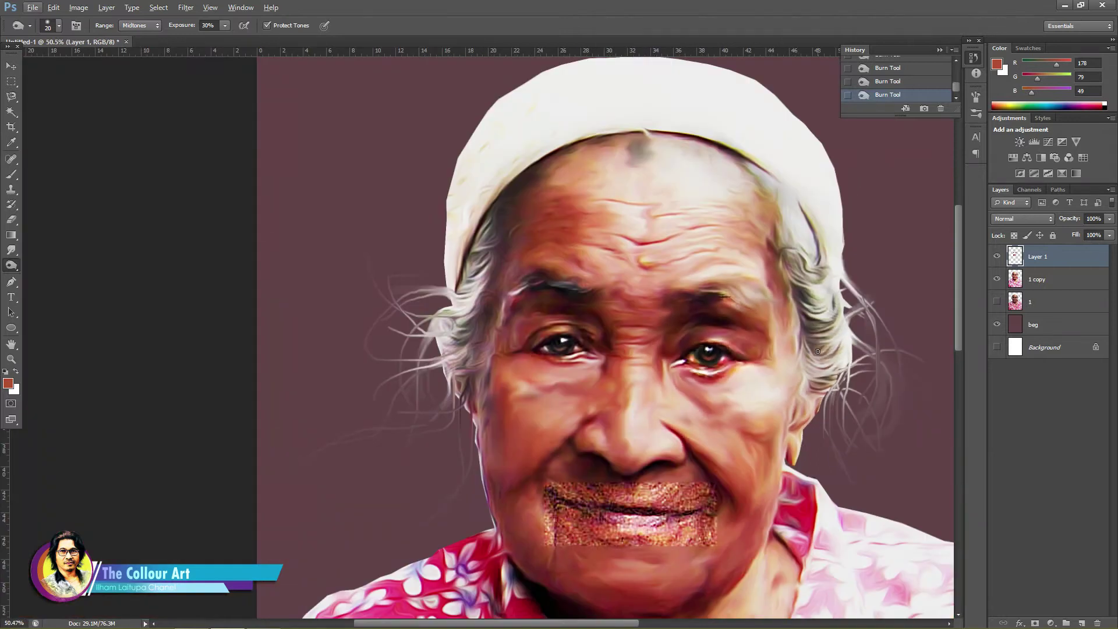
alt+scroll(751, 387, up, 3)
key(r)
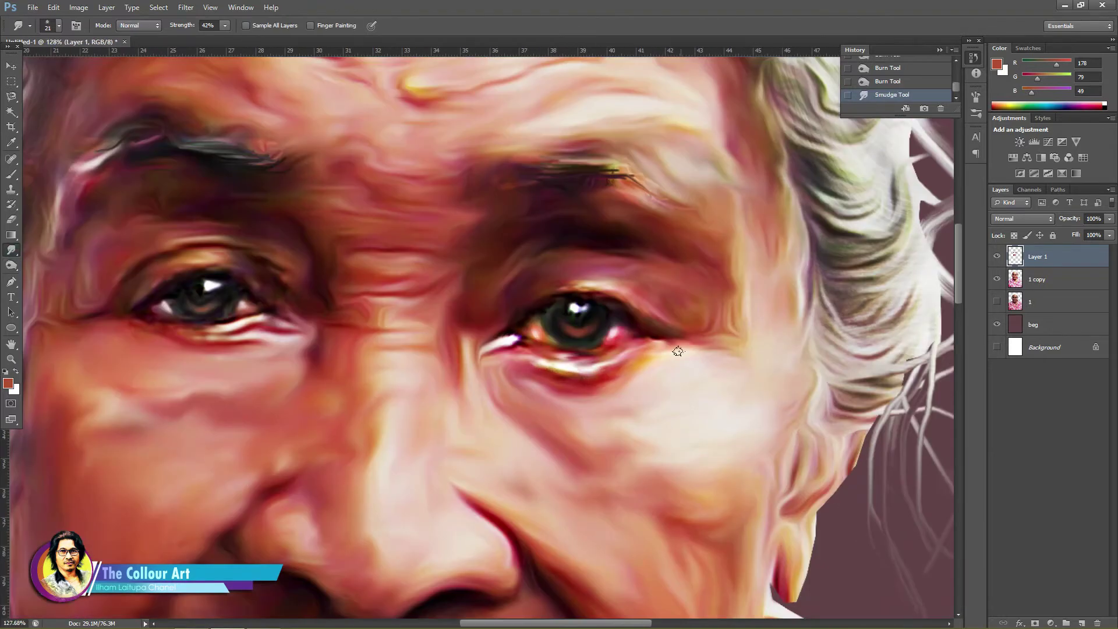
drag(678, 351, 719, 369)
scroll(719, 369, down, 5)
key(e)
drag(254, 337, 152, 348)
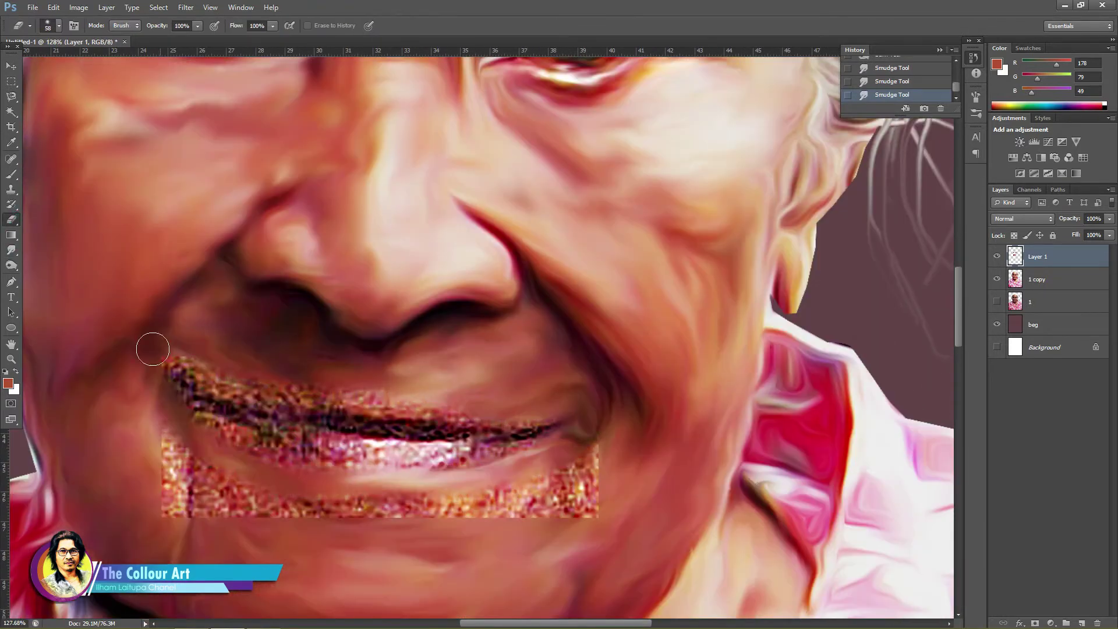
Erase the noisy patch below the lips and smudge the lips smooth.
drag(175, 454, 588, 489)
alt+scroll(622, 421, down, 3)
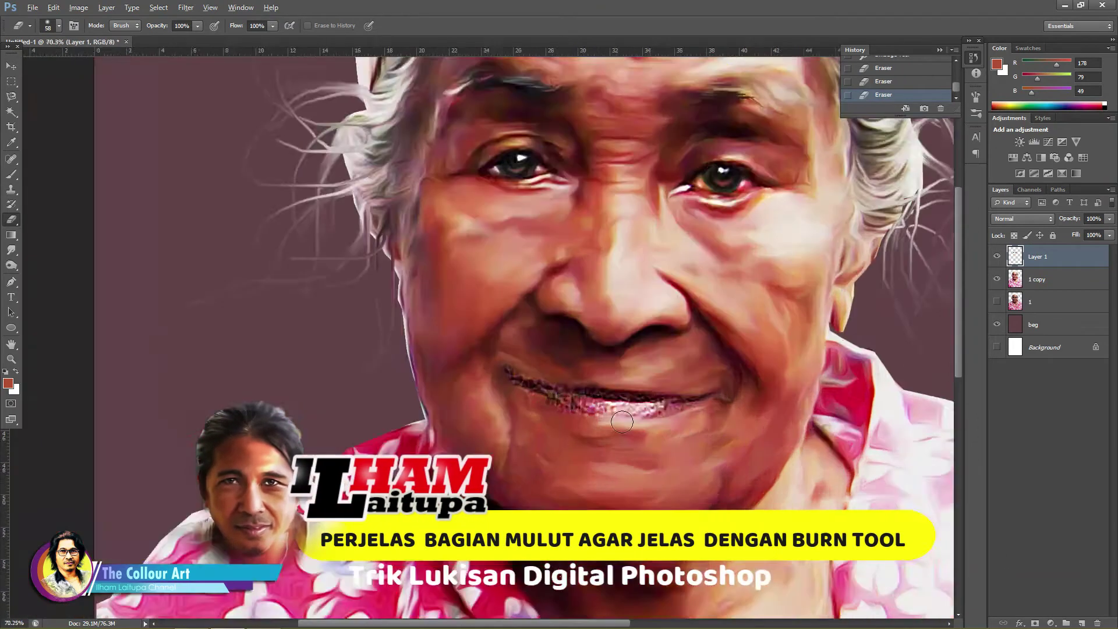
alt+scroll(622, 421, up, 2)
alt+scroll(504, 338, down, 1)
key(r)
right_click(451, 359)
drag(443, 358, 483, 363)
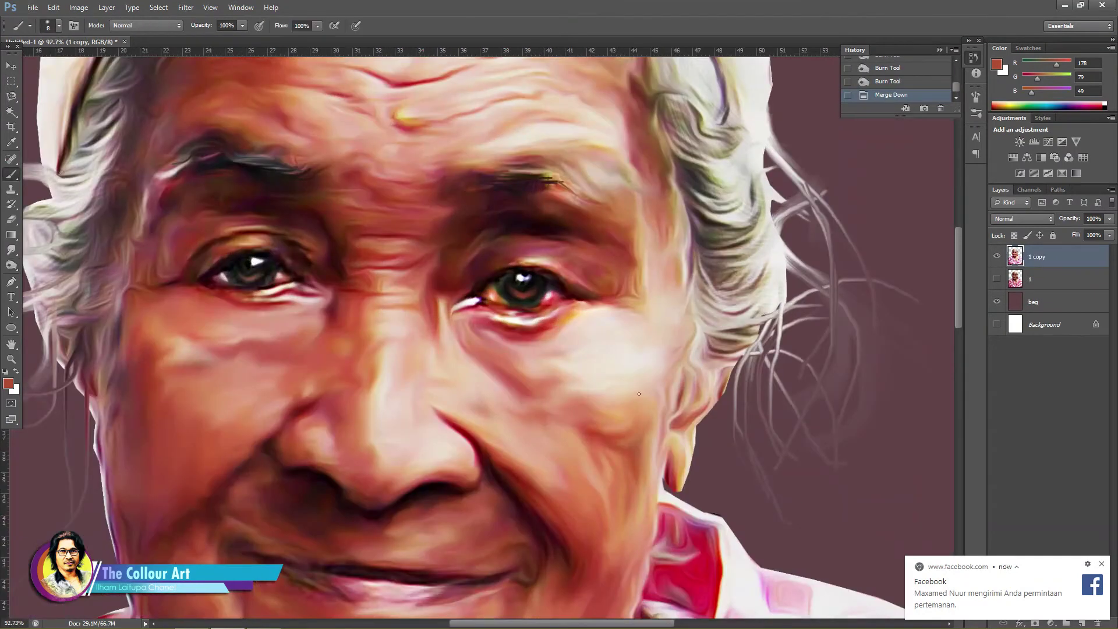
Dab a bright catchlight onto the eye and fit the whole portrait in the window.
click(527, 285)
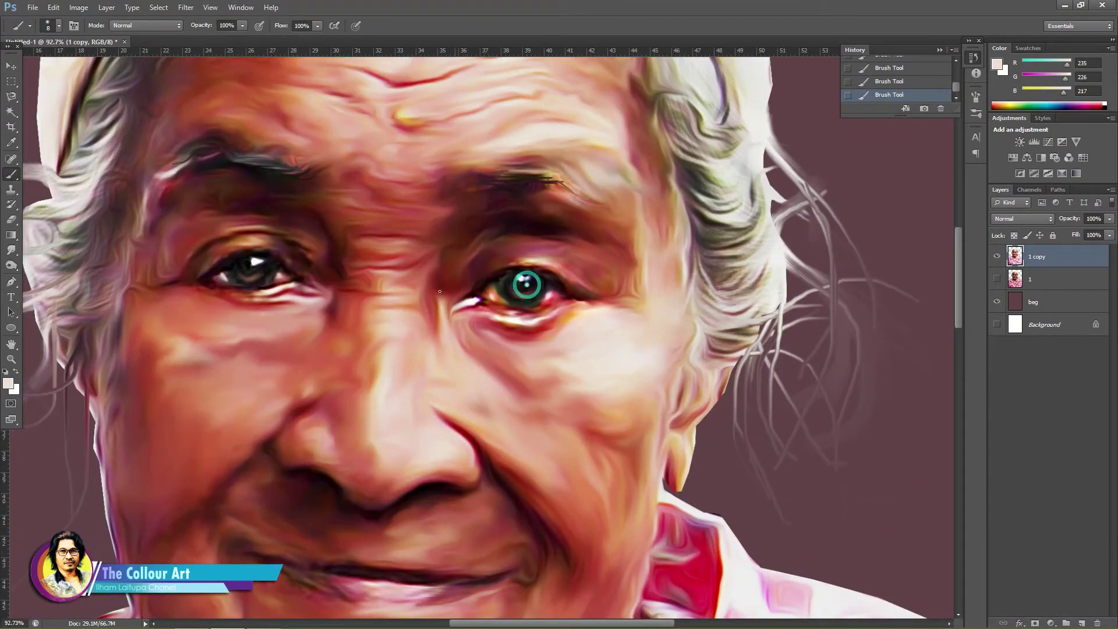
key(ctrl+0)
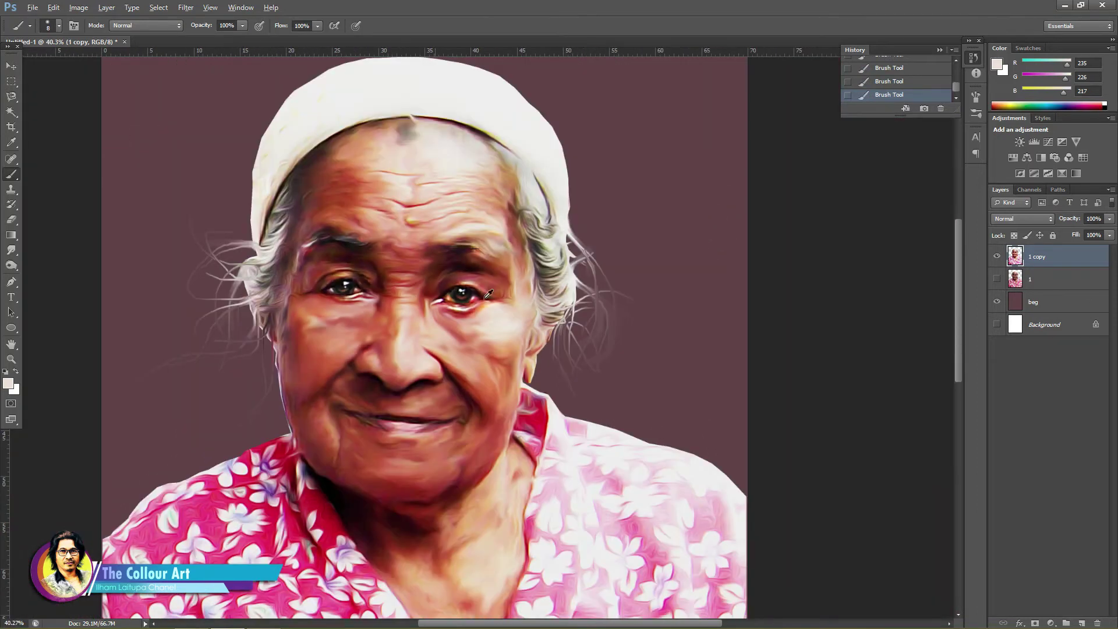
scroll(472, 296, up, 5)
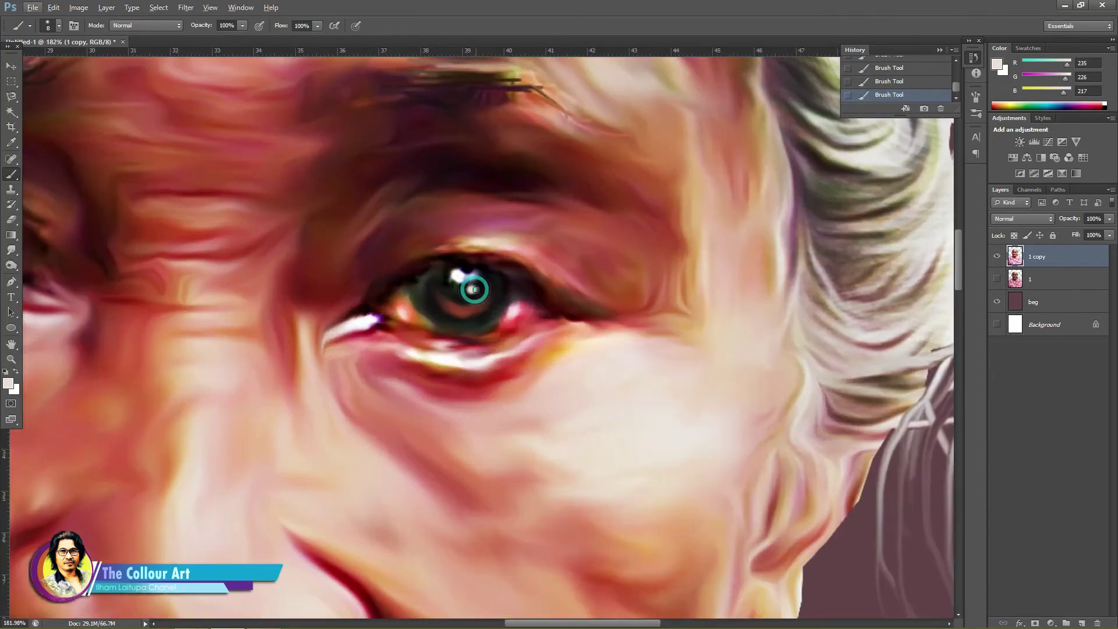
scroll(535, 327, down, 3)
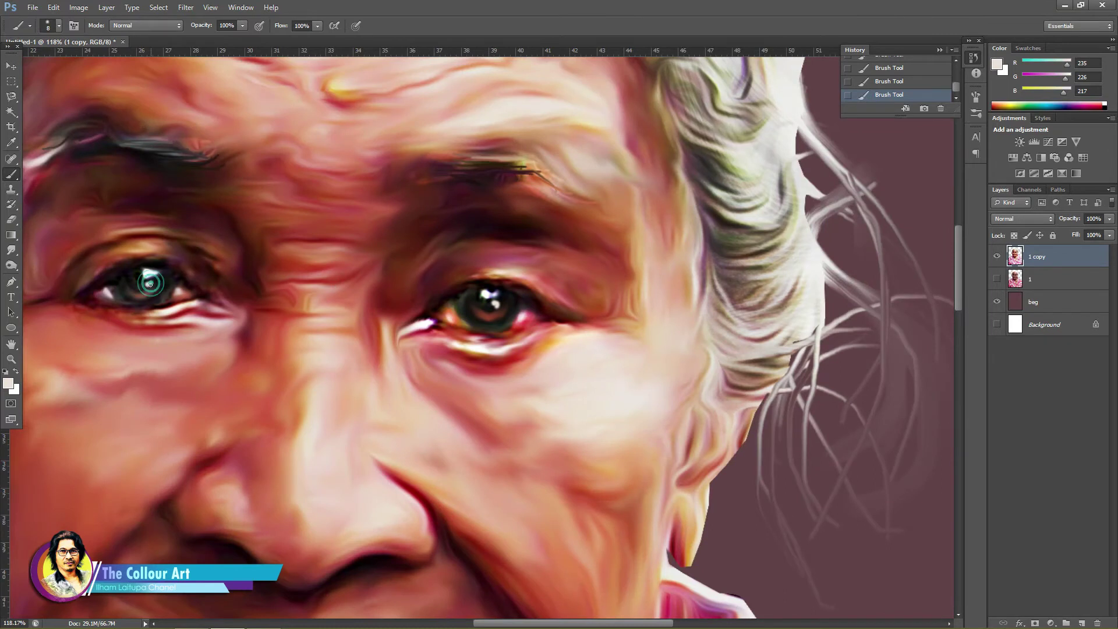
scroll(250, 292, down, 5)
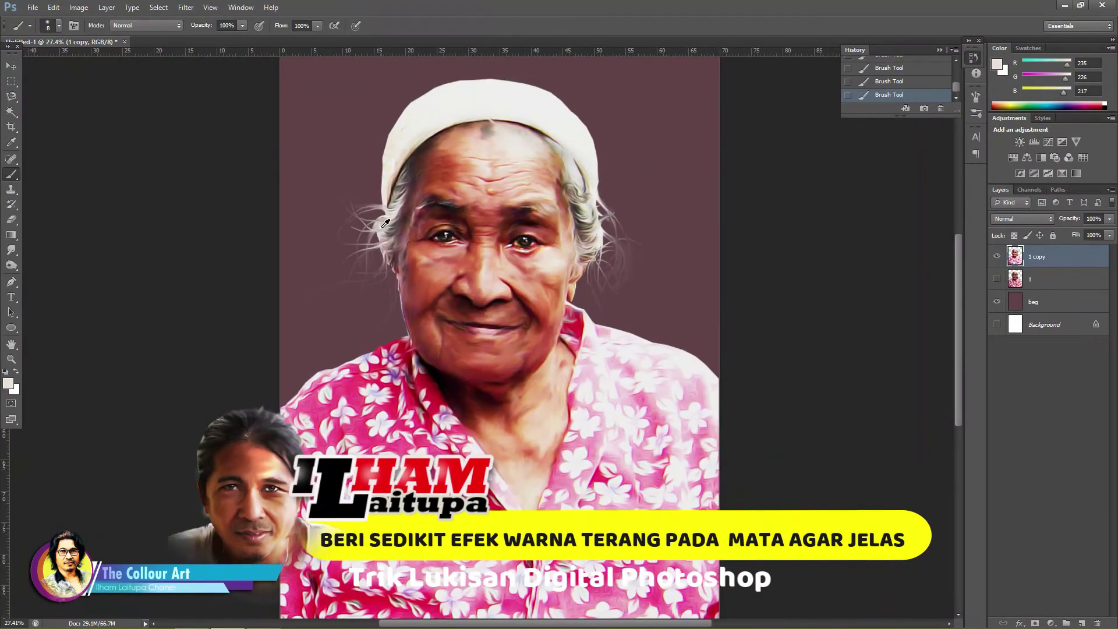
Paint orange strokes left of the chin and right of the hair with a scatter brush at 46% opacity.
click(8, 383)
click(953, 288)
right_click(686, 293)
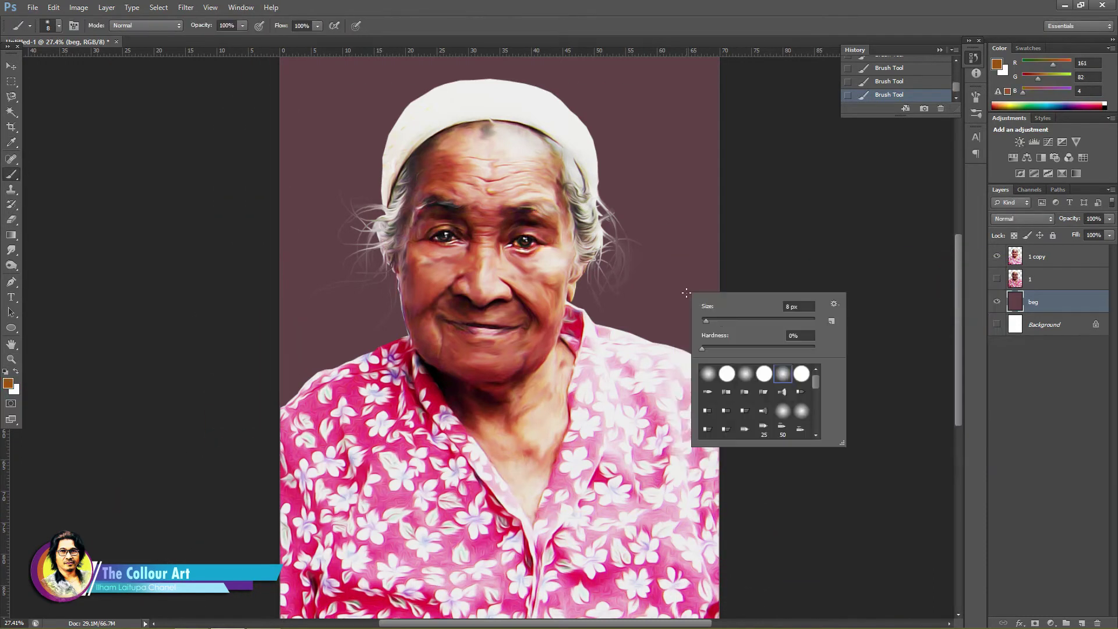
drag(814, 397, 816, 415)
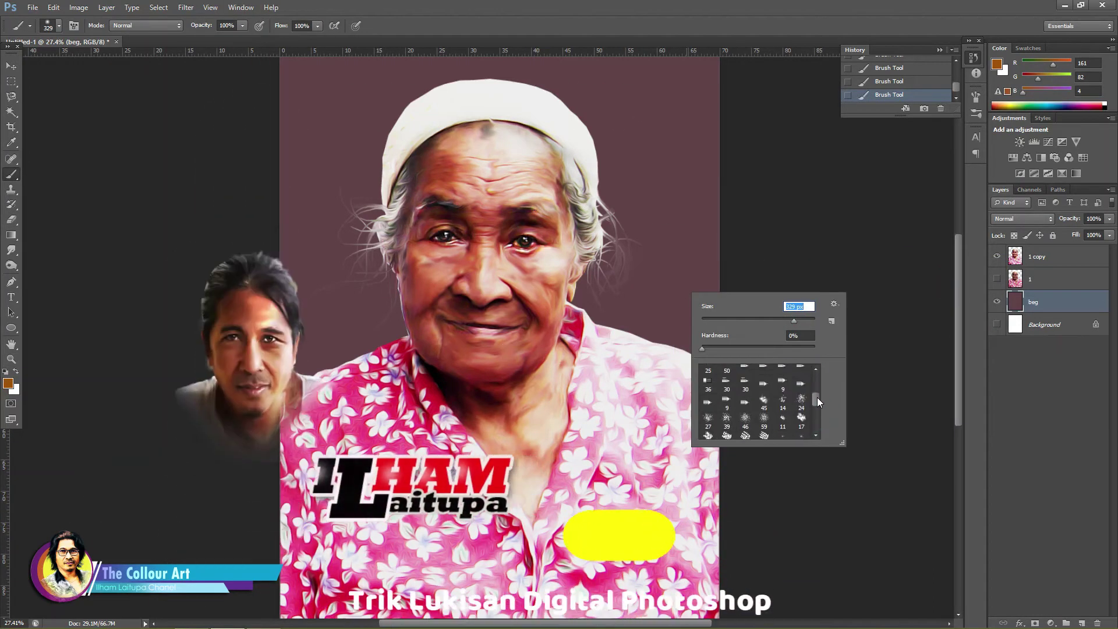
click(801, 401)
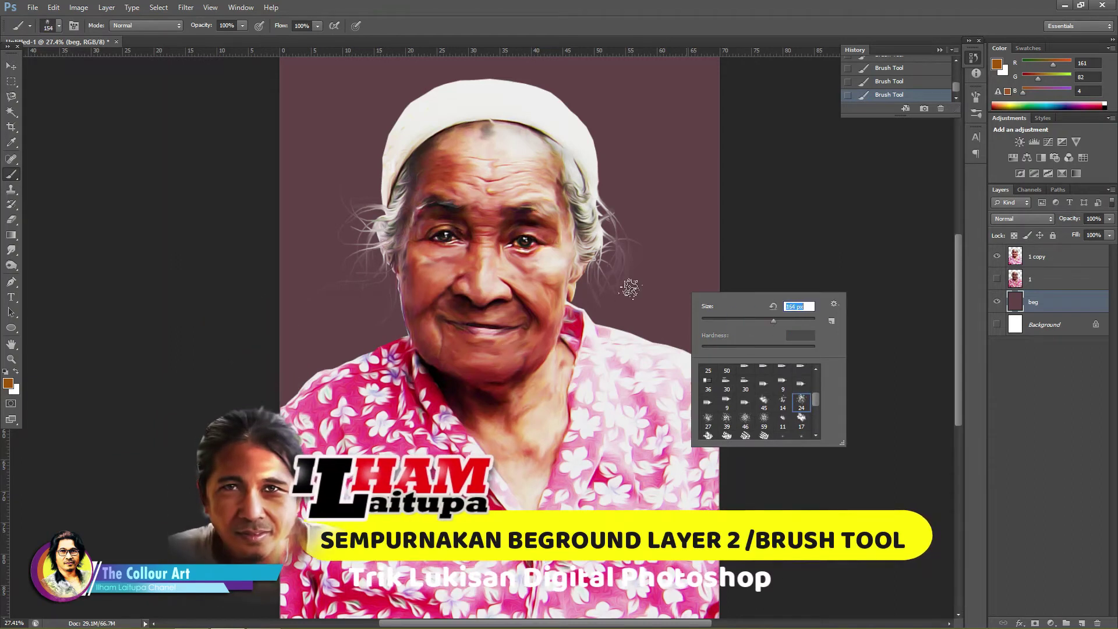
text(422)
key(Return)
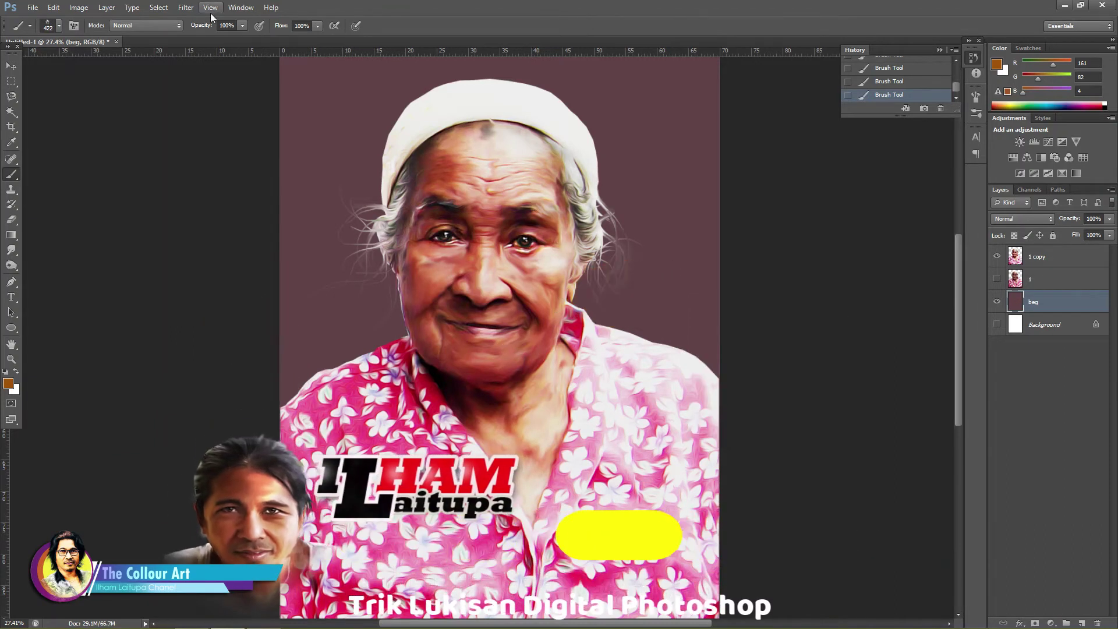
drag(241, 26, 215, 40)
drag(361, 291, 406, 330)
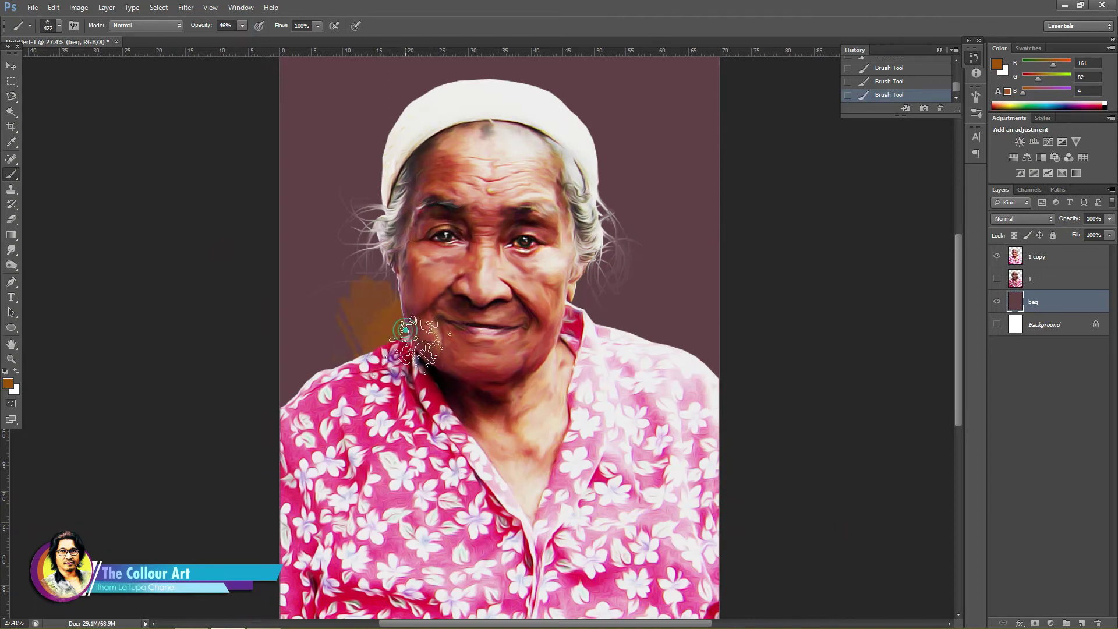
mouse_move(598, 330)
mouse_down()
mouse_move(620, 256)
mouse_move(600, 335)
mouse_move(646, 343)
mouse_up()
scroll(419, 184, up, 4)
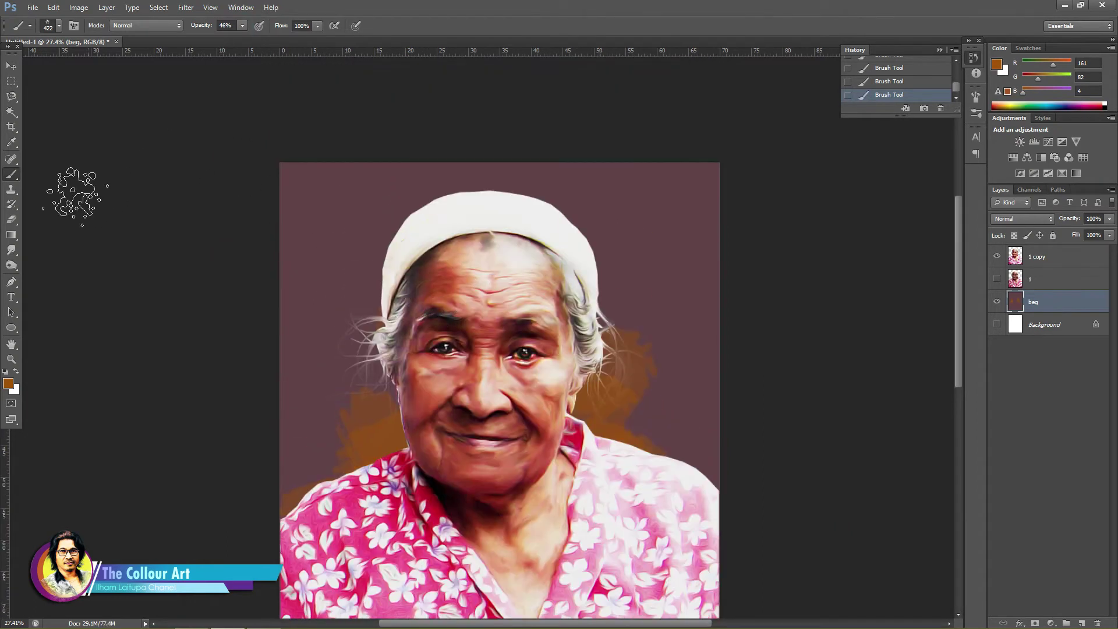
Paint blue-grey over the background beside the hair, toward the shoulder and left of the face.
click(8, 383)
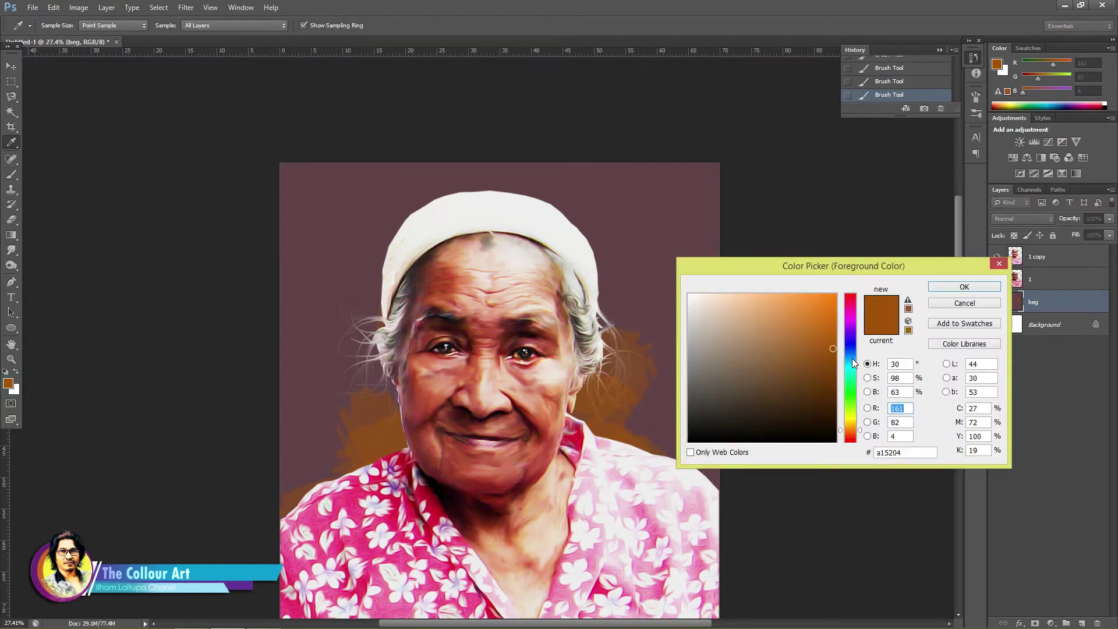
click(852, 360)
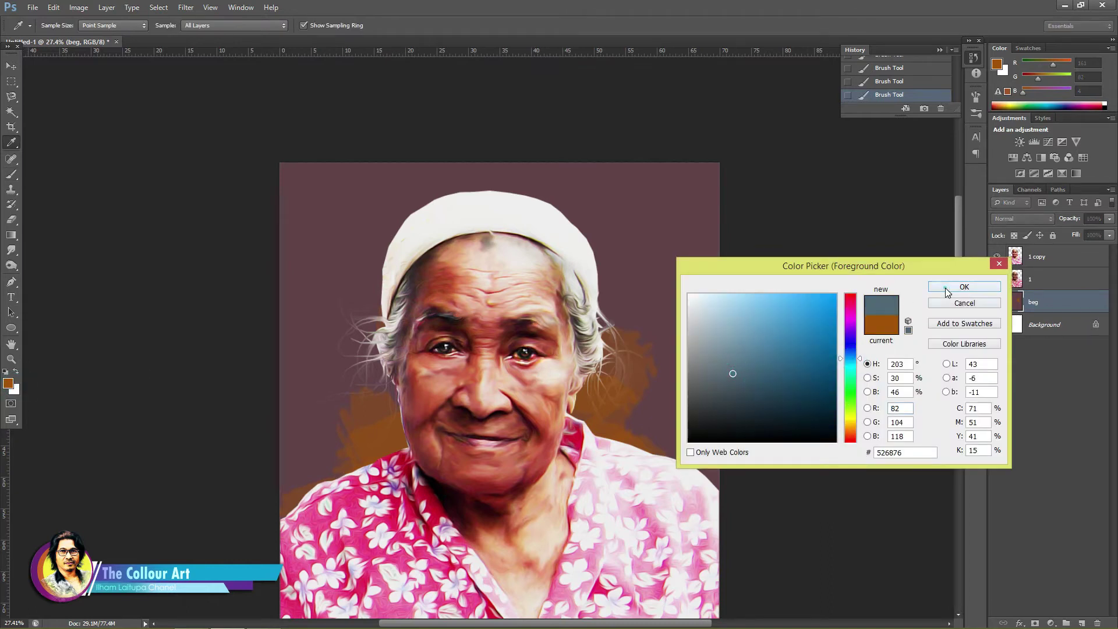
click(946, 289)
click(614, 312)
click(638, 437)
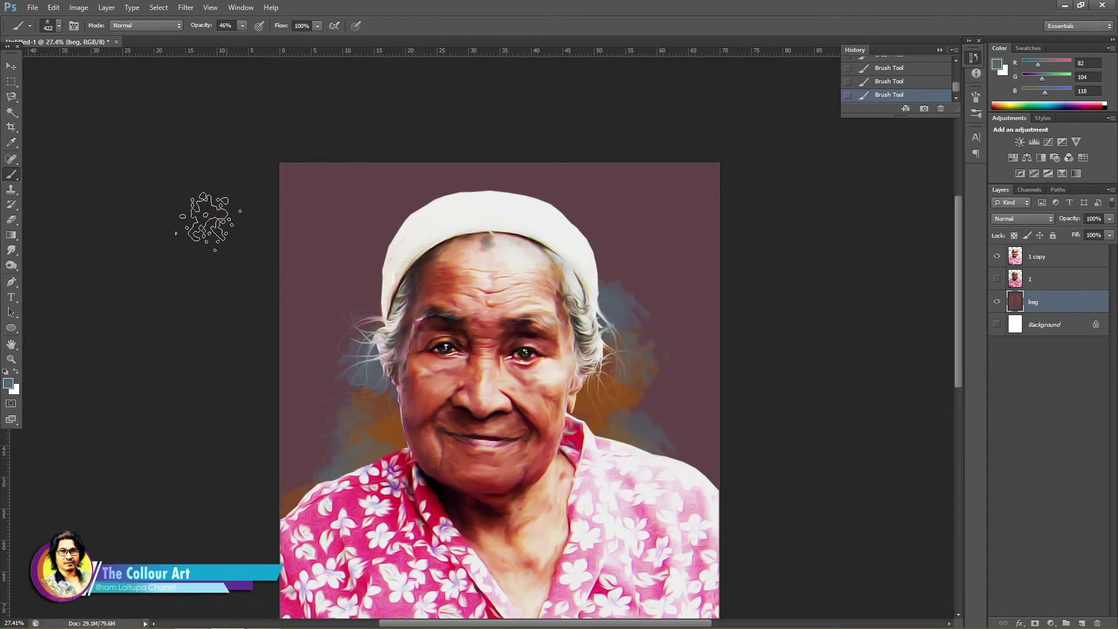
right_click(365, 241)
right_click(640, 365)
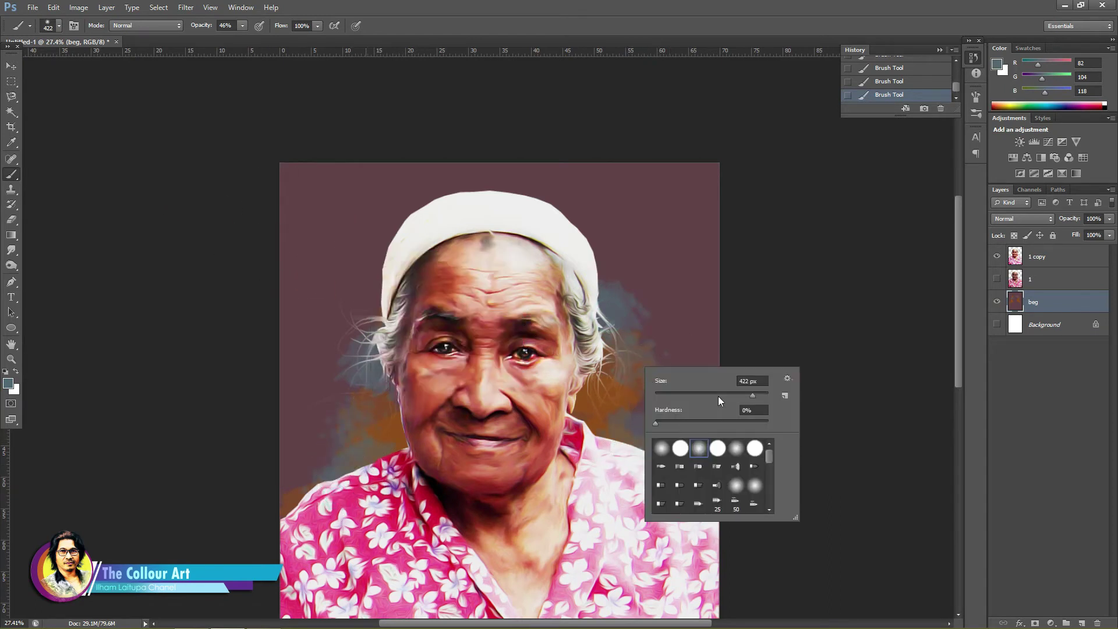
key(Return)
drag(618, 287, 638, 459)
drag(377, 388, 380, 294)
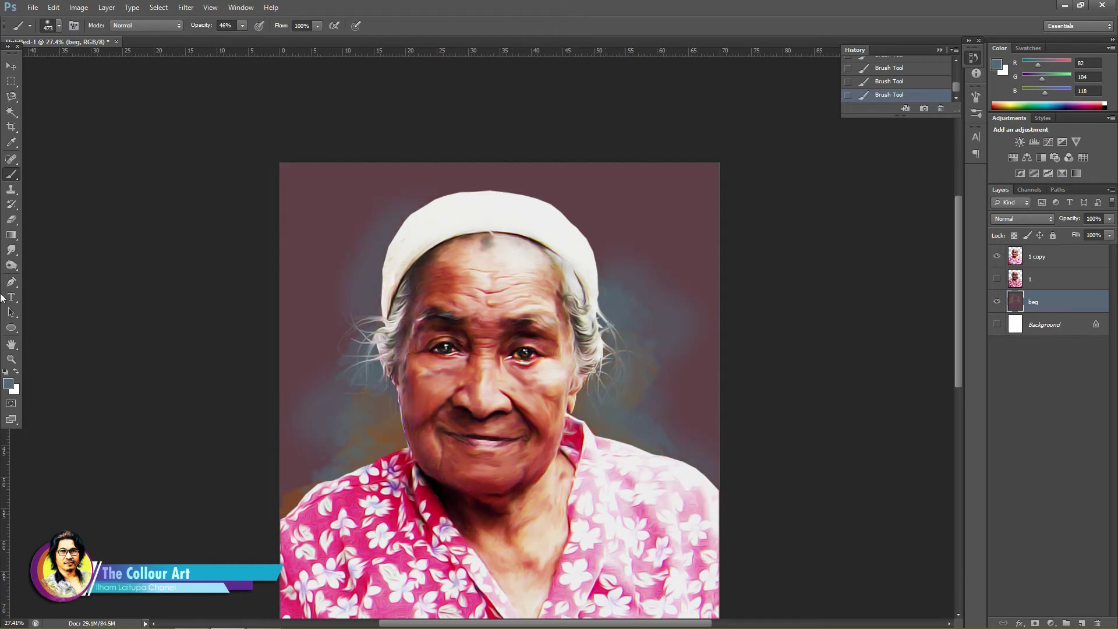
Paint dark blue on the lower-left background, right of the face and beside the cap.
click(8, 382)
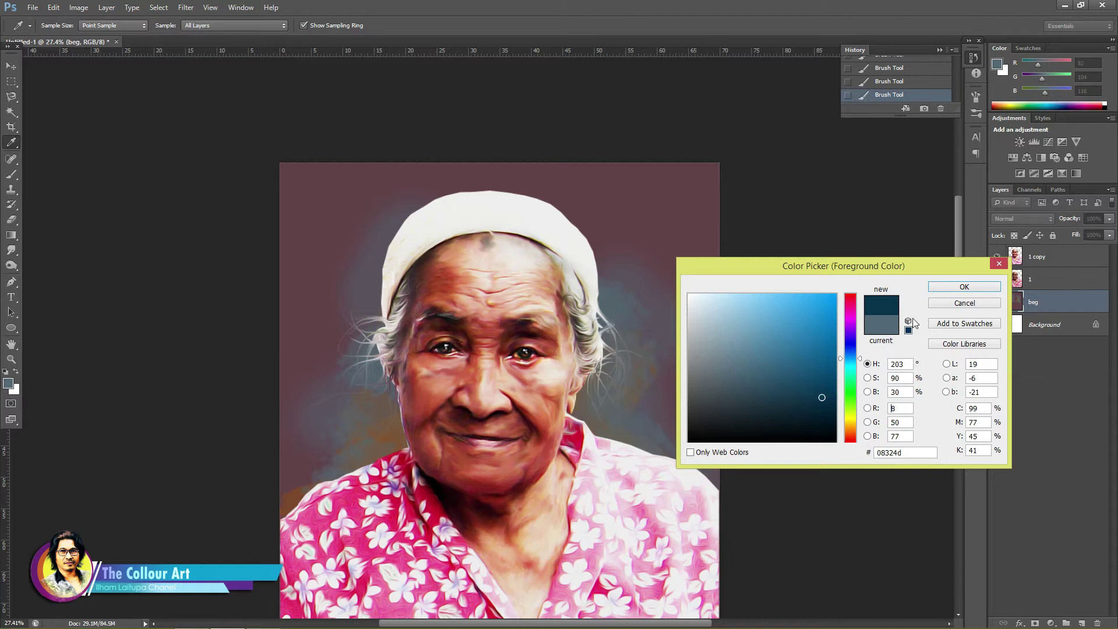
key(Return)
drag(290, 501, 303, 416)
mouse_move(651, 457)
mouse_down()
mouse_move(692, 460)
mouse_move(646, 378)
mouse_up()
mouse_move(370, 373)
mouse_down()
mouse_move(344, 309)
mouse_move(361, 377)
mouse_up()
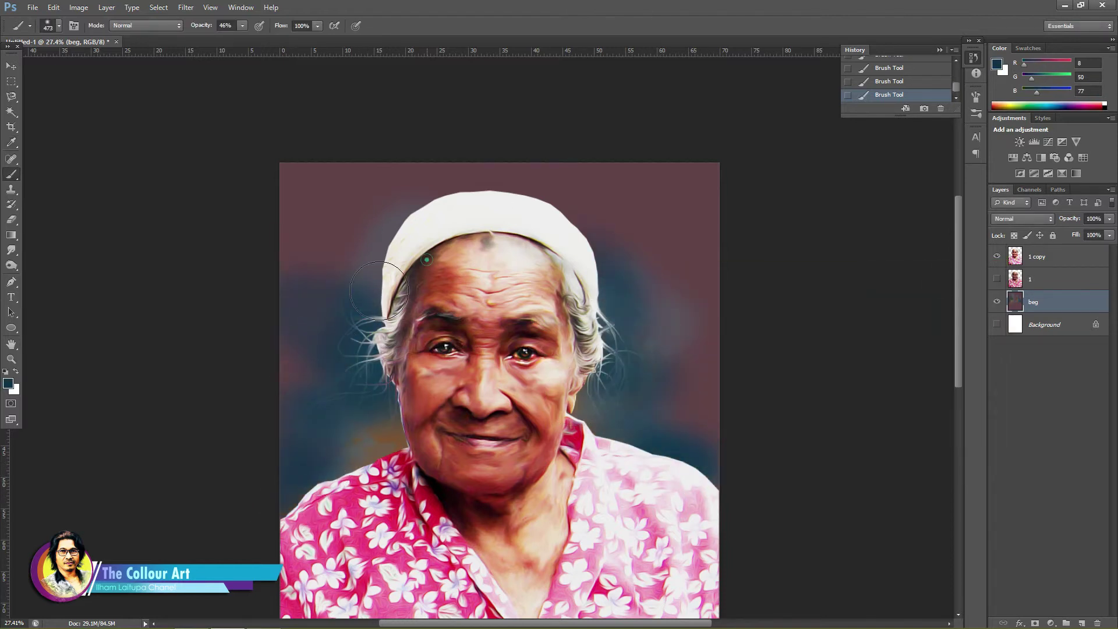
scroll(517, 204, down, 1)
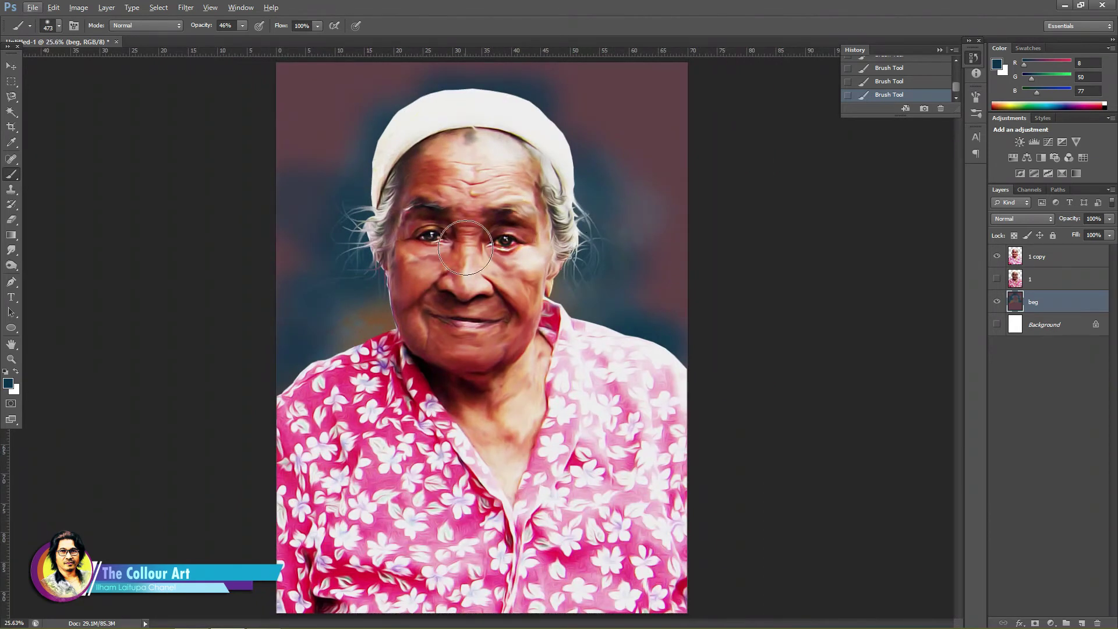
scroll(466, 247, down, 1)
scroll(659, 322, down, 1)
Brush deep red onto the top corners of the canvas.
key(i)
click(759, 372)
drag(758, 372, 821, 361)
key(Return)
key(b)
right_click(659, 187)
drag(605, 175, 361, 187)
Choose a dark grey-green colour and add a new empty layer above 1 copy.
click(12, 383)
click(850, 402)
click(726, 392)
key(Return)
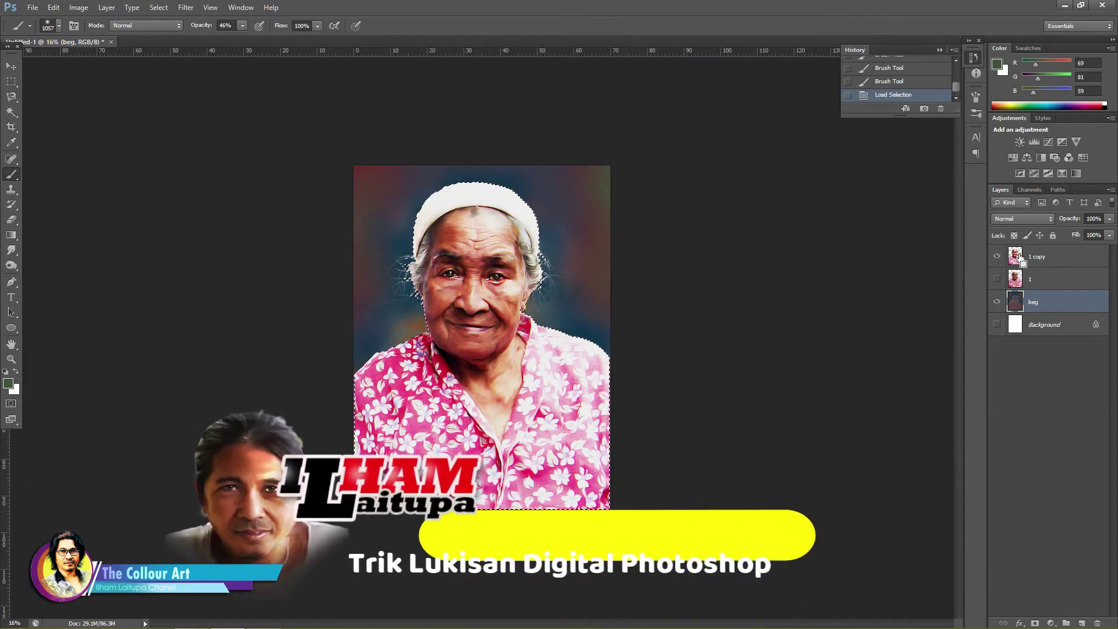
click(1042, 259)
click(1081, 623)
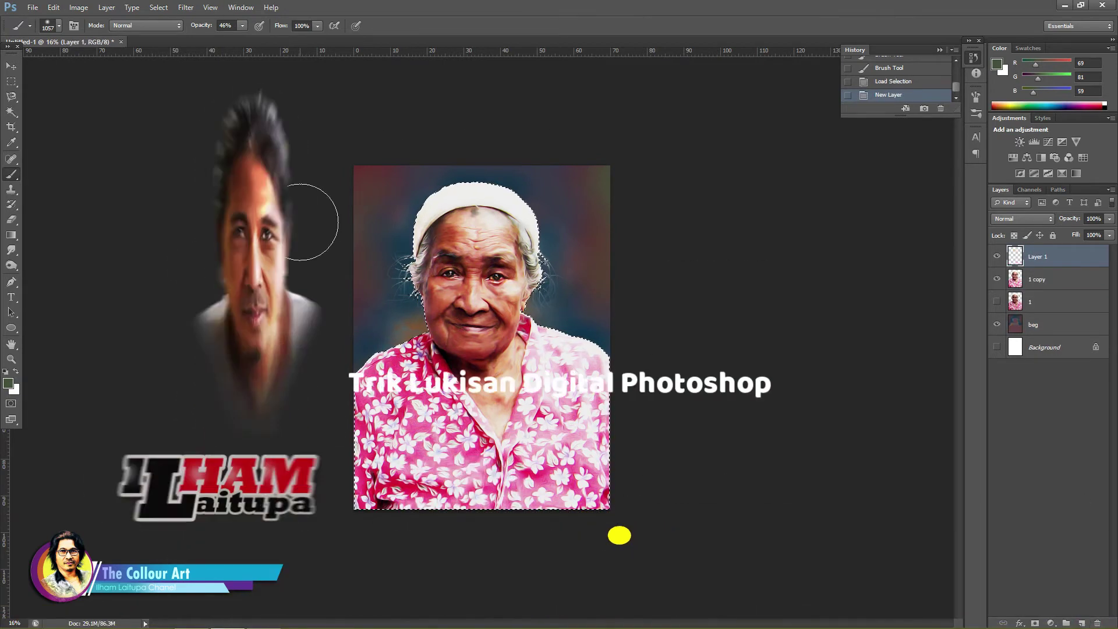
Choose a yellow-green paint colour and set Layer 1 to Color Burn blending.
click(9, 383)
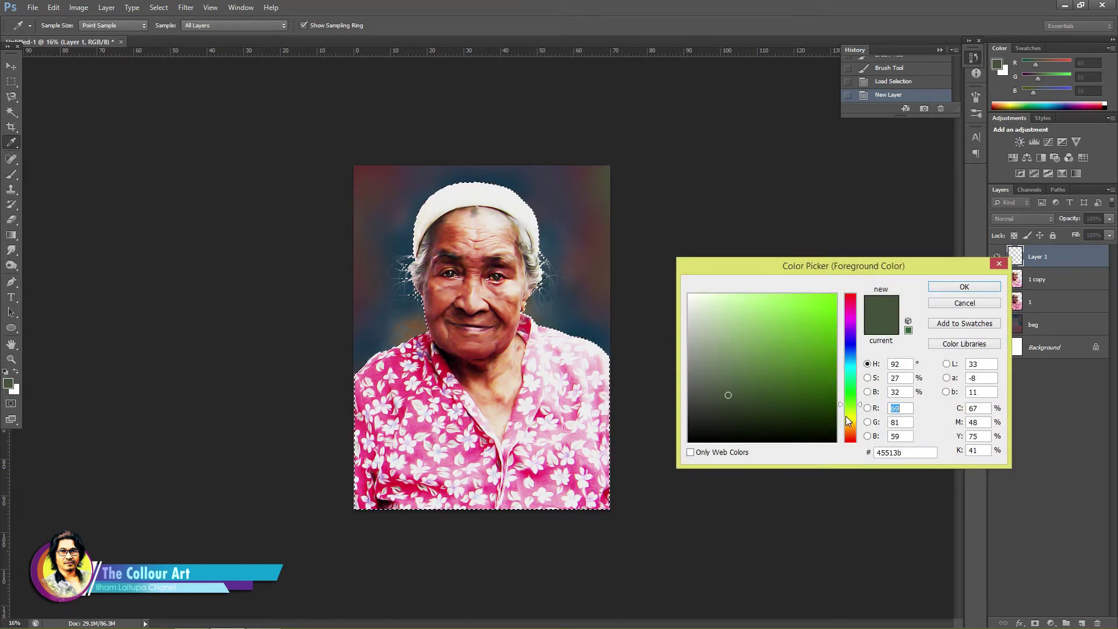
click(847, 417)
click(936, 287)
key(b)
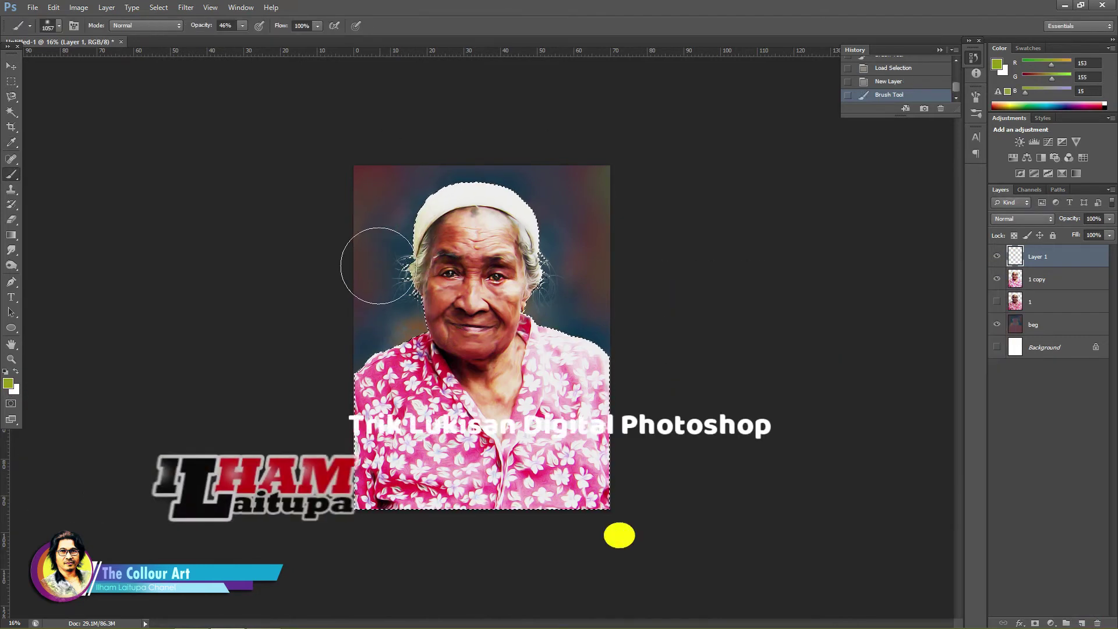
click(1023, 218)
click(1023, 263)
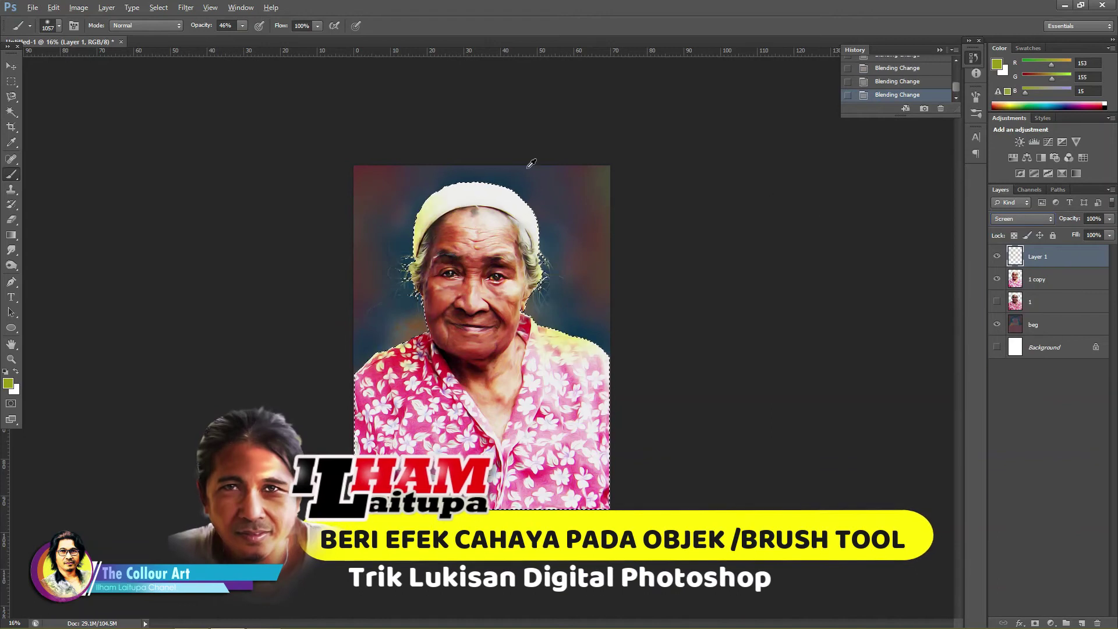
Paint a purple glow on the cap and hair, then erase stray purple near the left temple.
click(8, 384)
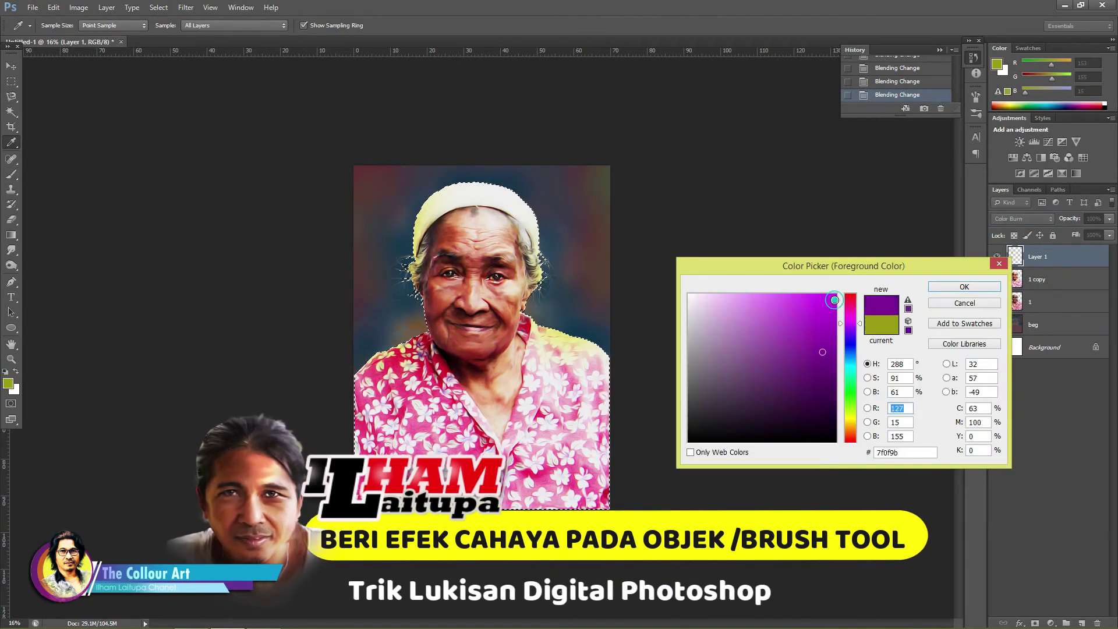
click(963, 285)
drag(431, 195, 412, 274)
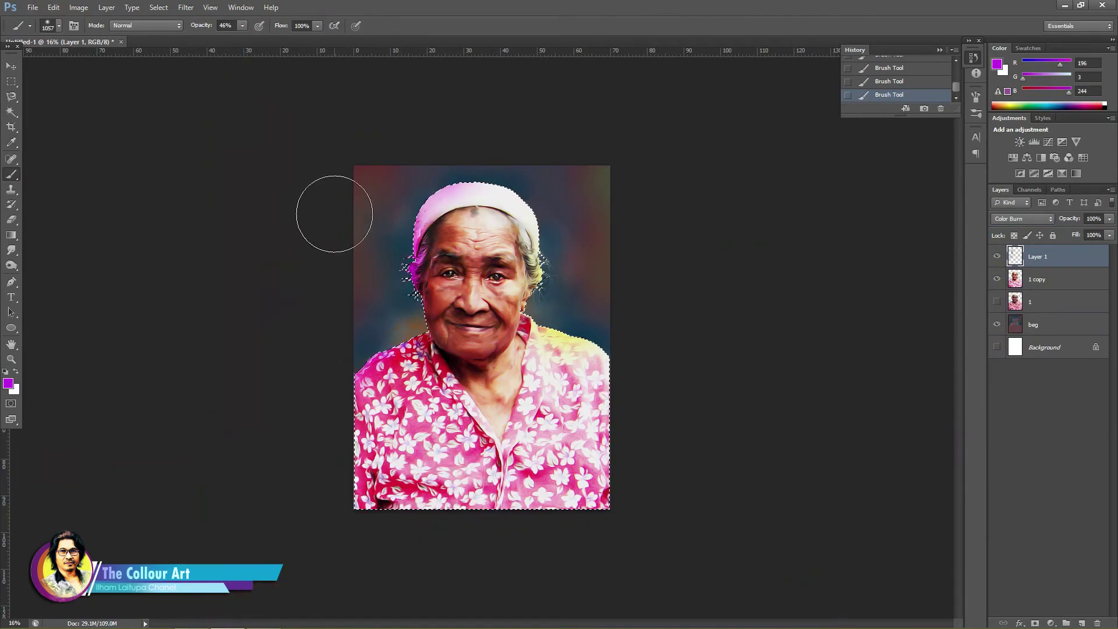
key(ctrl+plus)
key(ctrl+plus)
key(e)
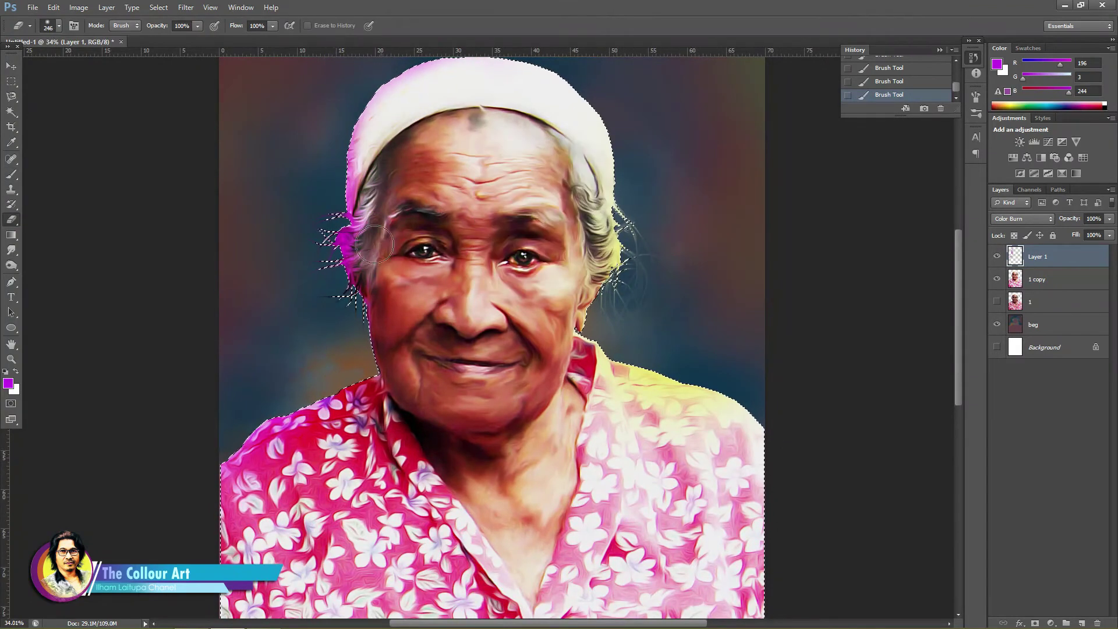
drag(374, 244, 409, 436)
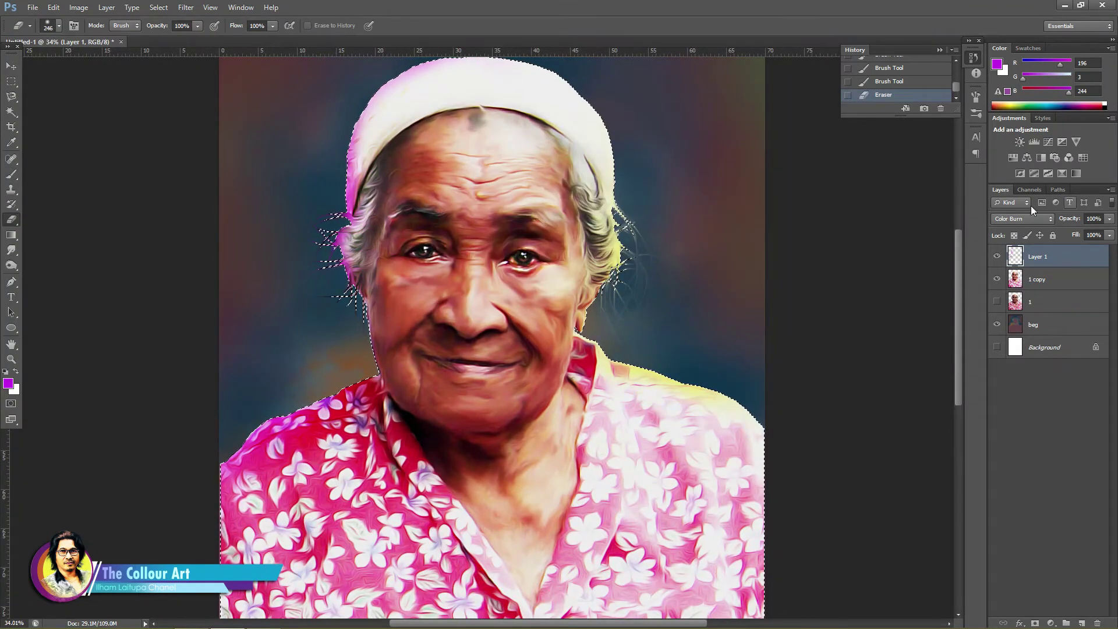
Change Layer 1's blend mode from Multiply to Overlay and pick green as the paint colour.
click(1022, 219)
click(1001, 268)
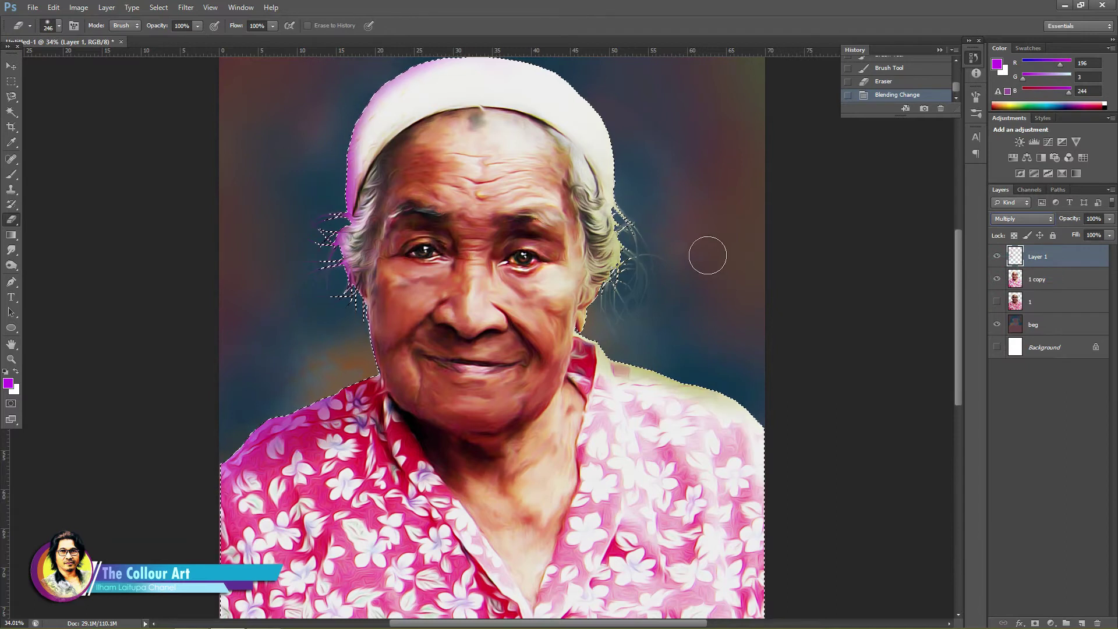
key(Down)
key(Down)
key(Down)
key(Down)
key(Down)
key(Down)
key(Down)
key(Down)
key(Down)
key(m)
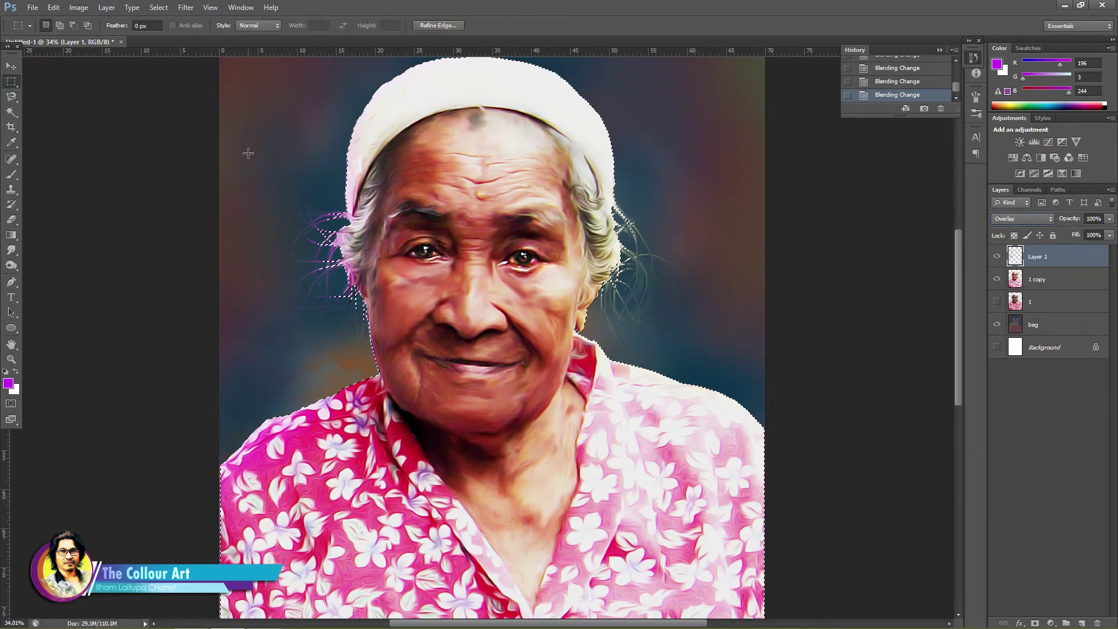
click(11, 189)
click(8, 383)
click(850, 296)
click(851, 410)
Paint green-yellow glow over the left hair strands and shoulder, erasing the excess.
click(964, 286)
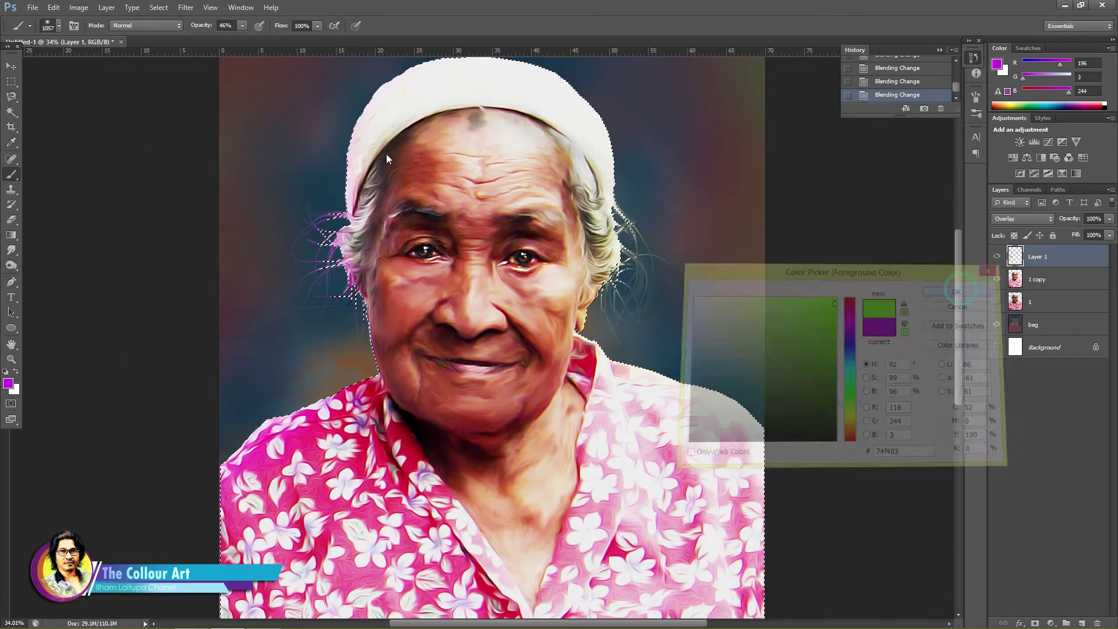
drag(262, 157, 279, 175)
drag(237, 299, 280, 372)
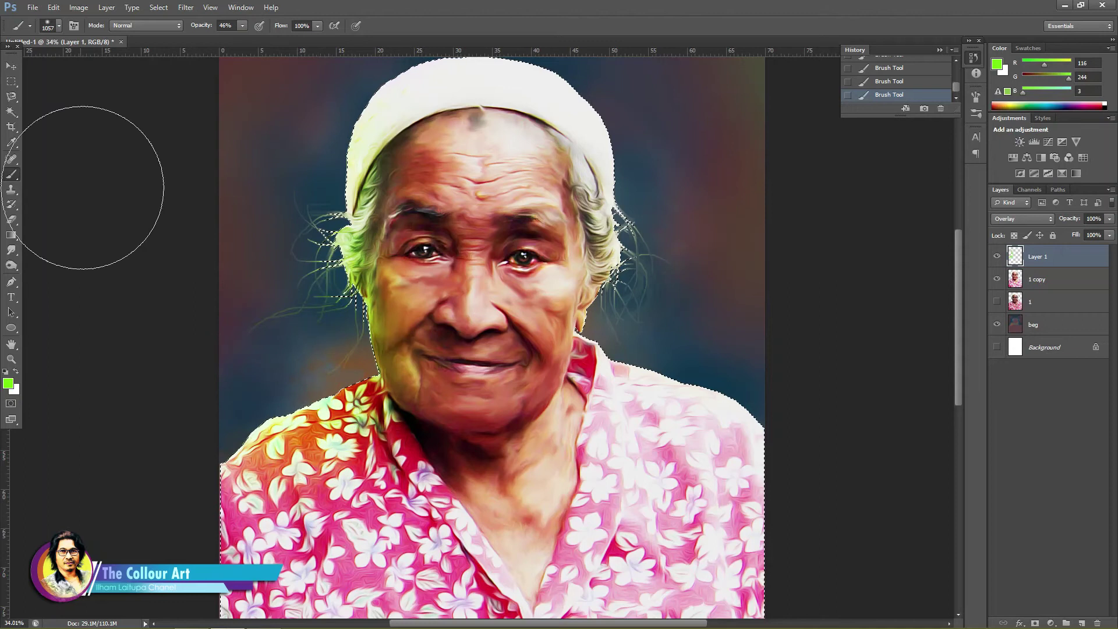
key(e)
mouse_move(399, 204)
mouse_down()
mouse_move(411, 251)
mouse_move(419, 204)
mouse_up()
key(m)
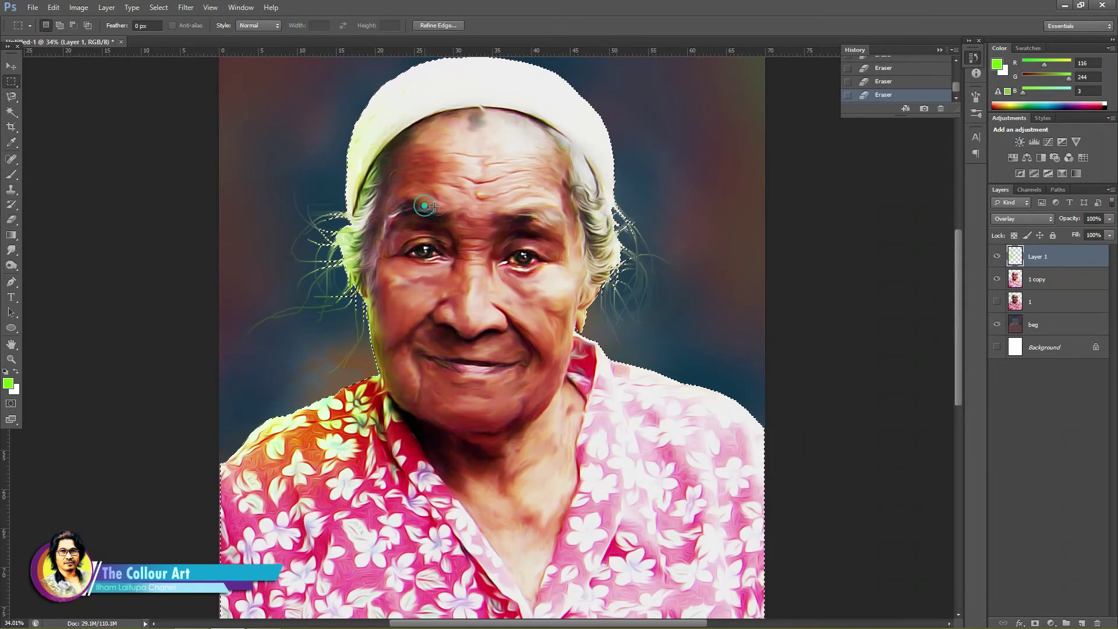
key(ctrl+d)
scroll(516, 264, down, 2)
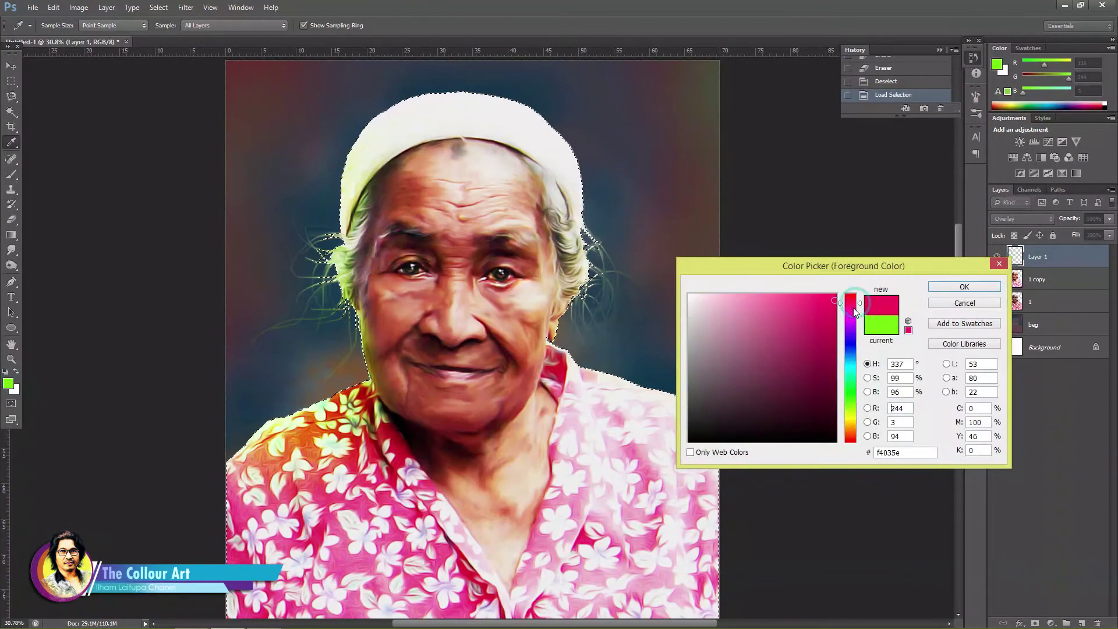
Paint pink glow along the head wrap and set Layer 1 to Soft Light blending.
key(Return)
key(b)
right_click(711, 173)
drag(711, 173, 669, 262)
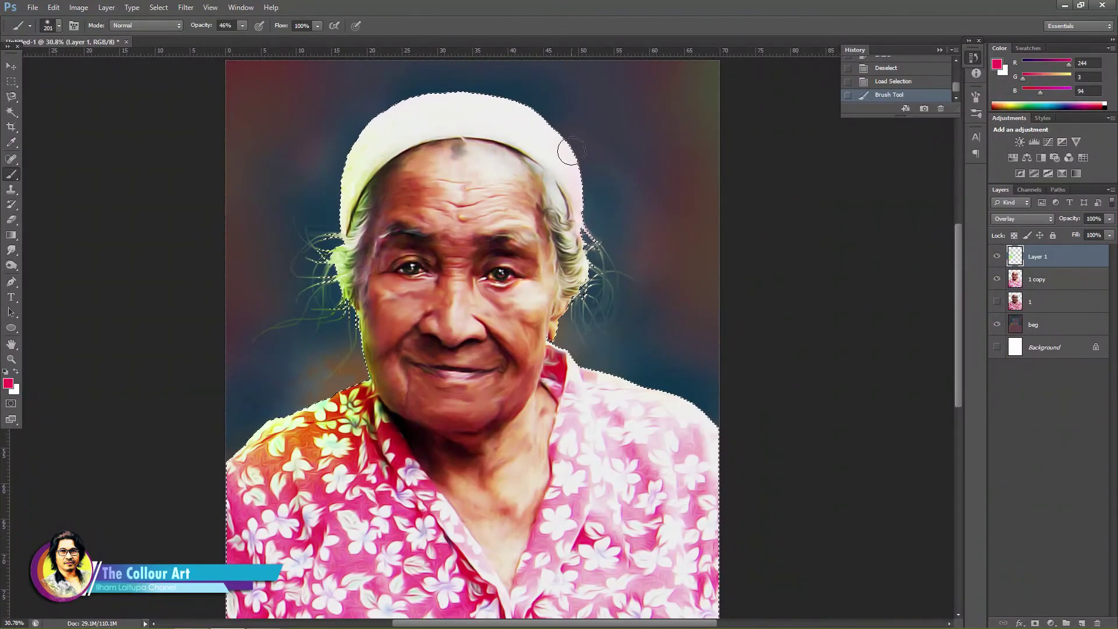
drag(669, 408, 696, 258)
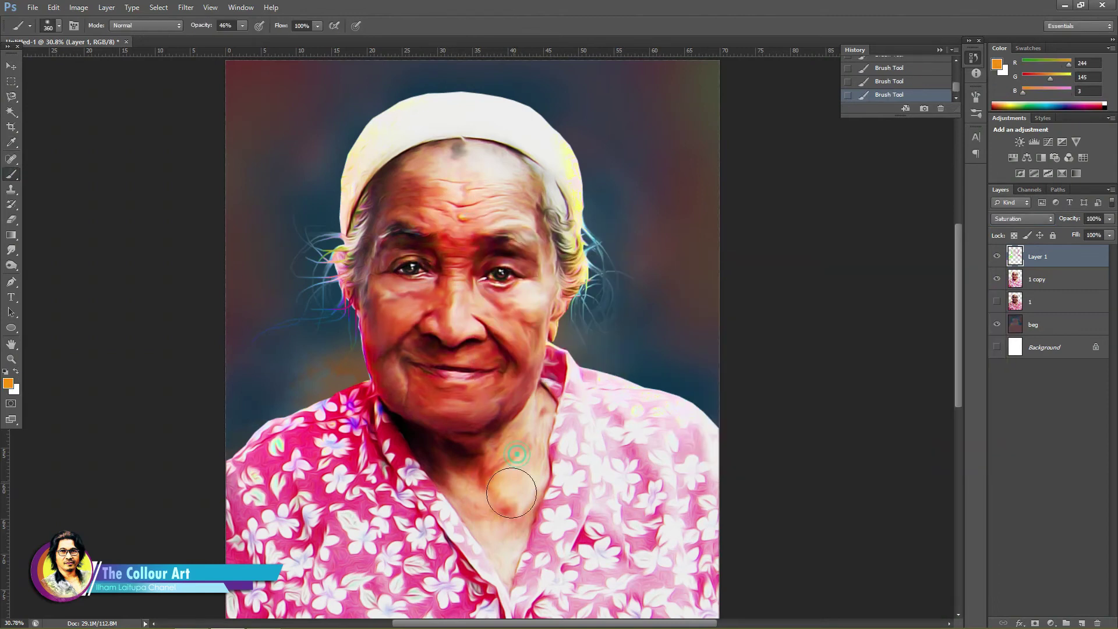
key(Up)
key(Up)
key(Up)
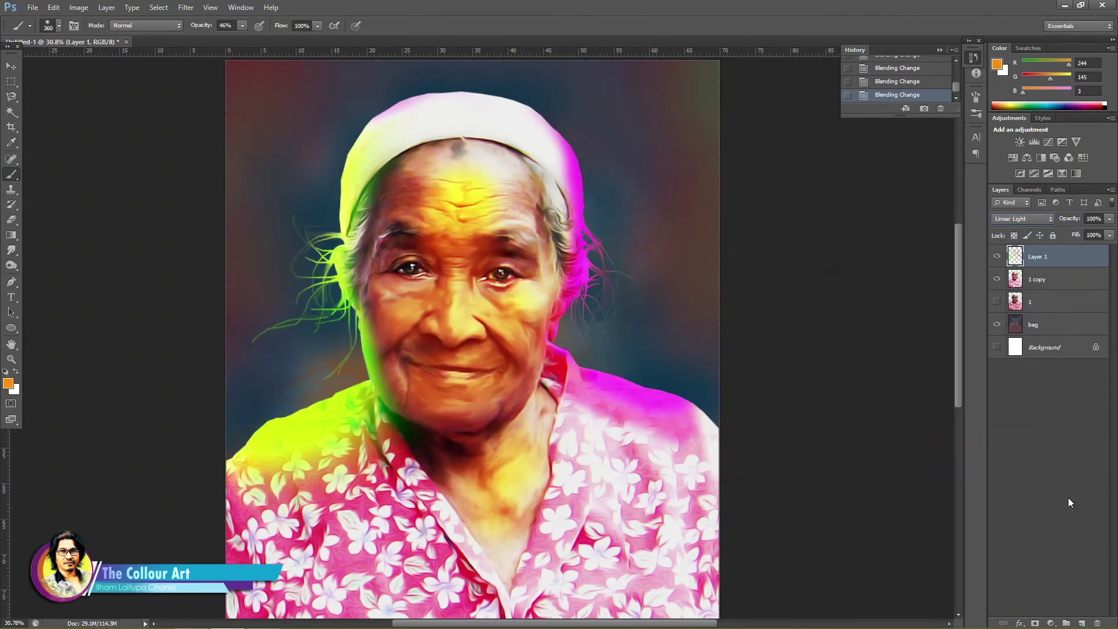
key(Up)
key(Up)
key(Up)
click(11, 265)
Dodge the forehead and the chin below the mouth on the 1 copy layer.
click(53, 261)
right_click(519, 323)
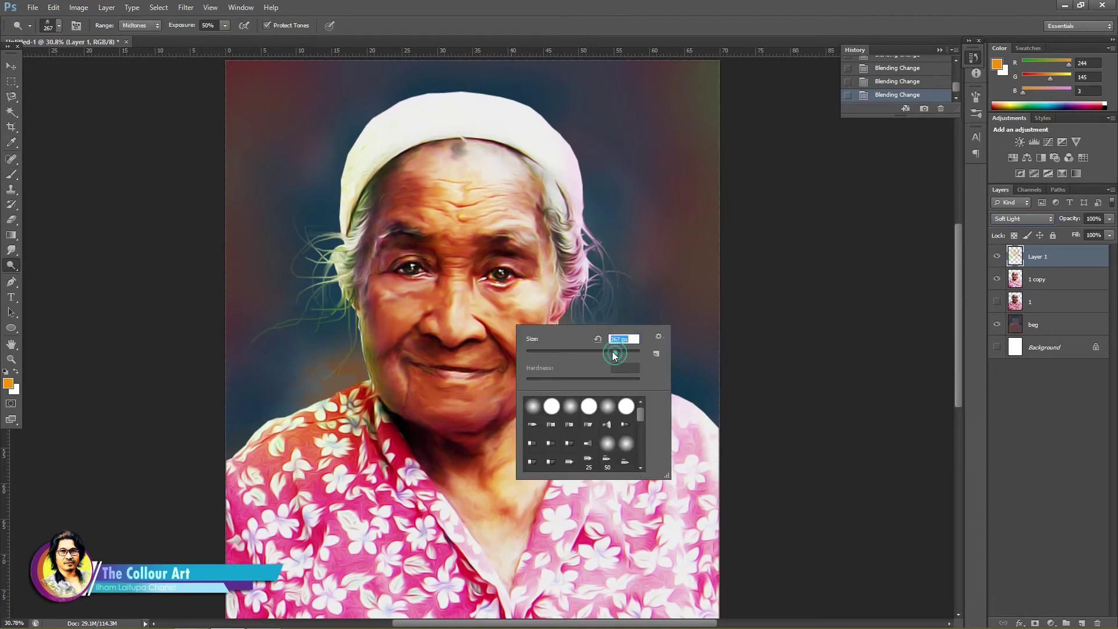
click(1037, 279)
right_click(498, 306)
click(460, 286)
drag(507, 198, 502, 178)
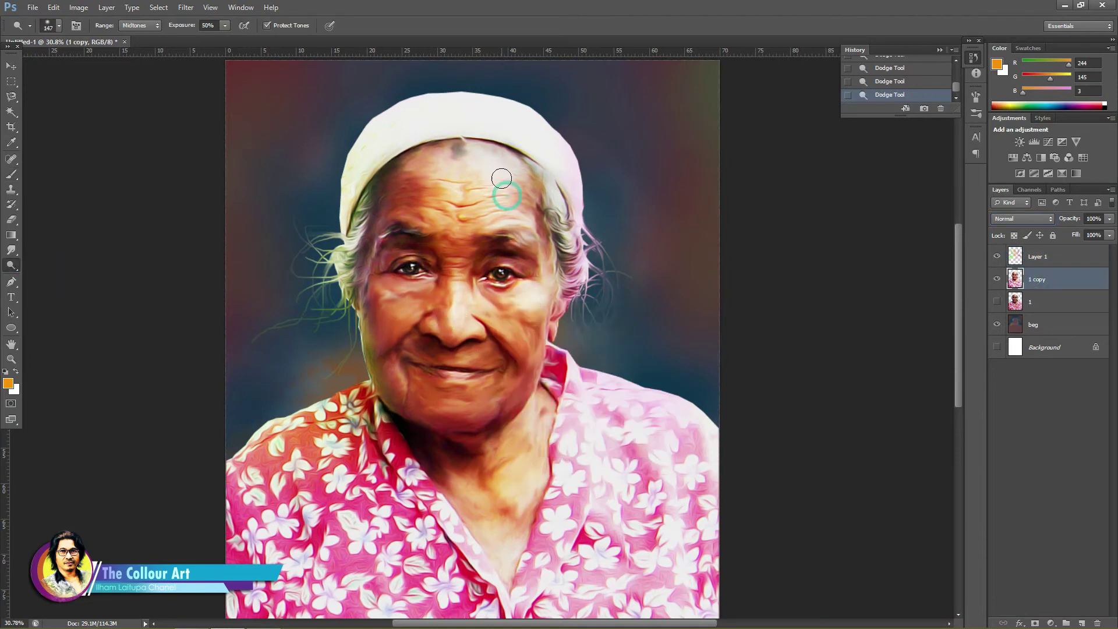
drag(441, 409, 480, 395)
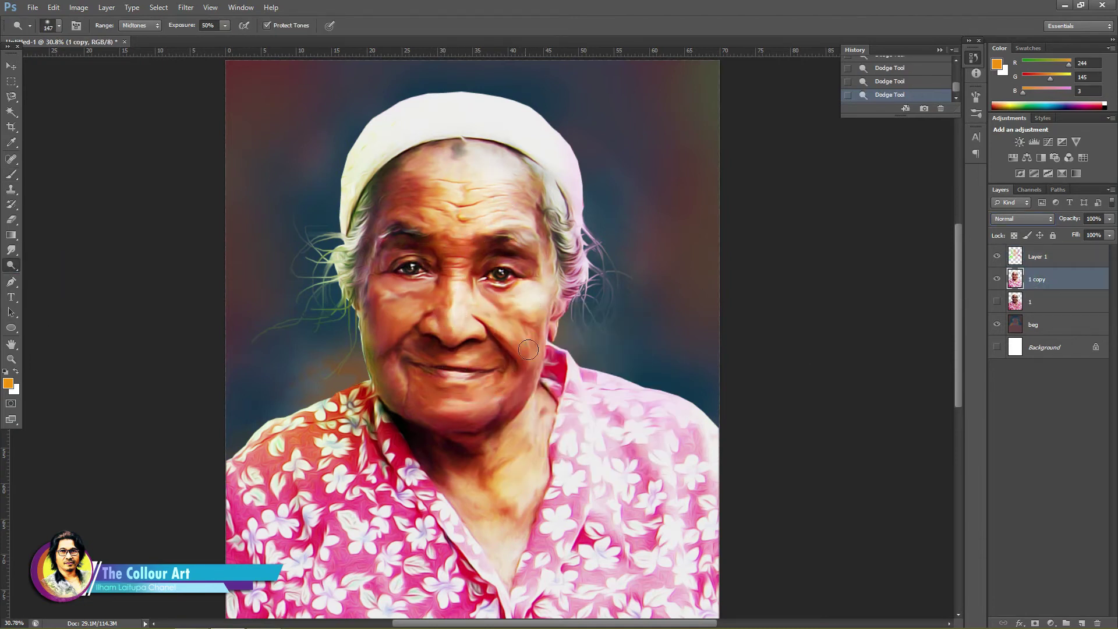
Burn the area near the left ear and the neck and collar.
scroll(484, 257, down, 1)
scroll(483, 257, up, 3)
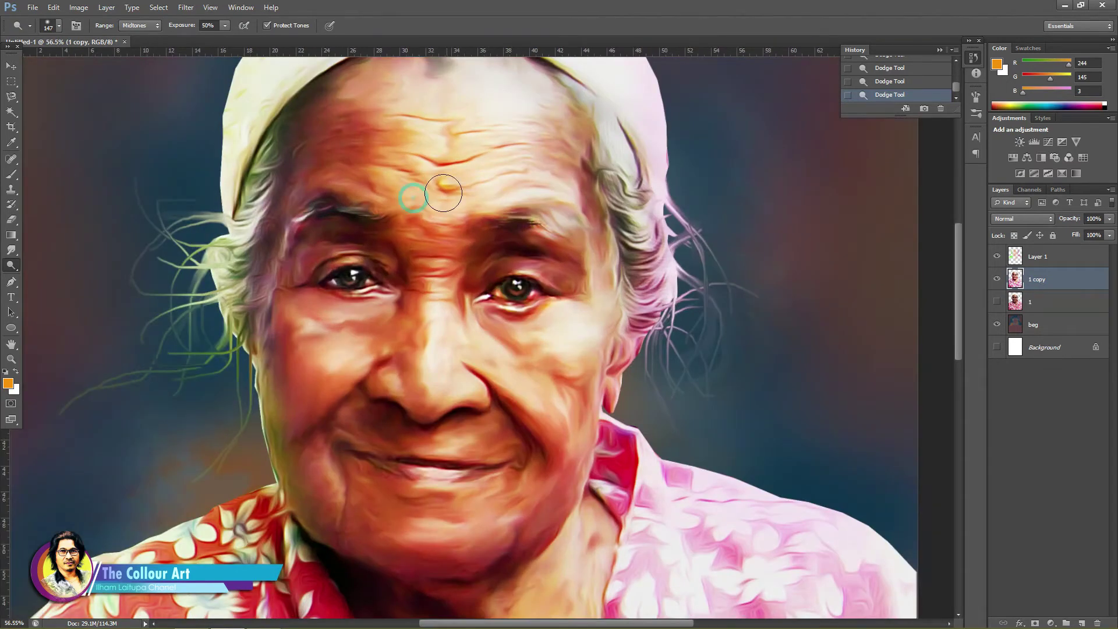
scroll(491, 235, down, 3)
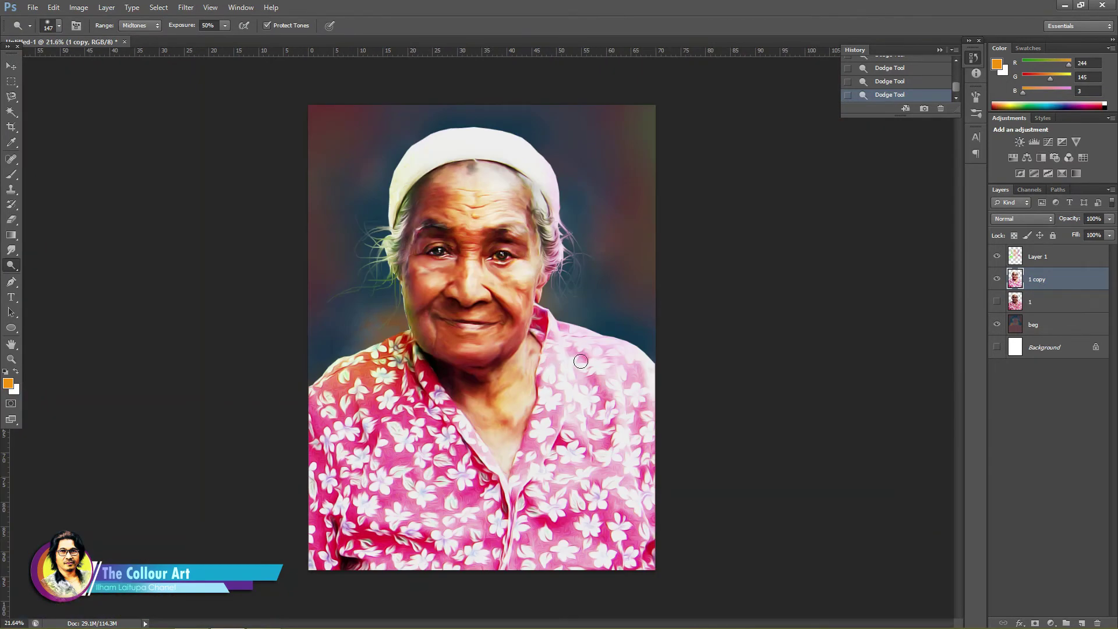
drag(399, 279, 404, 306)
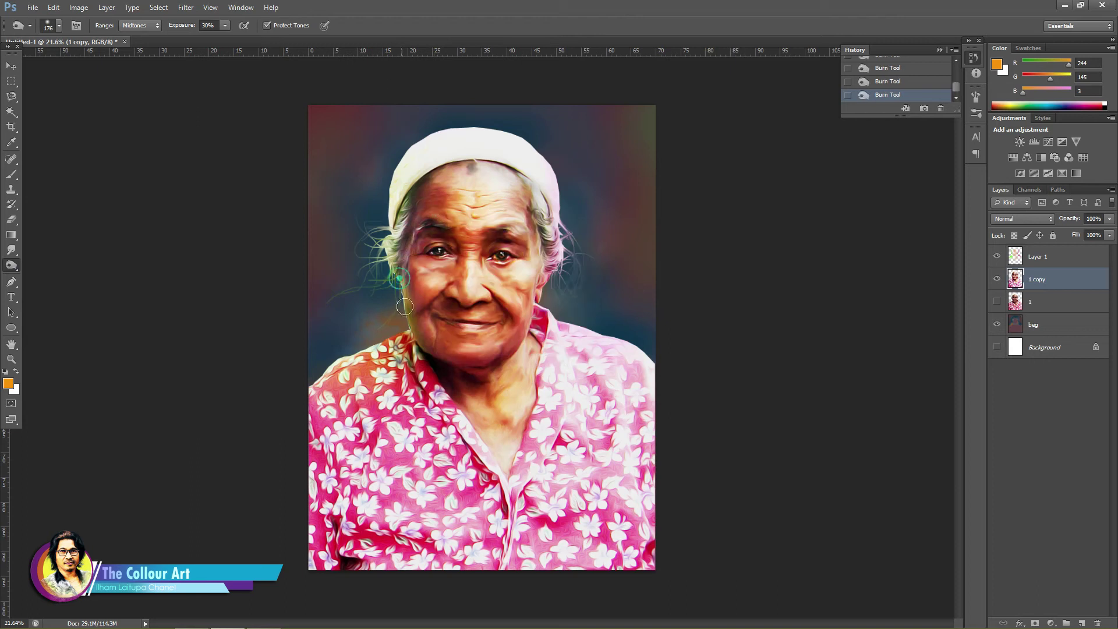
drag(535, 405, 559, 499)
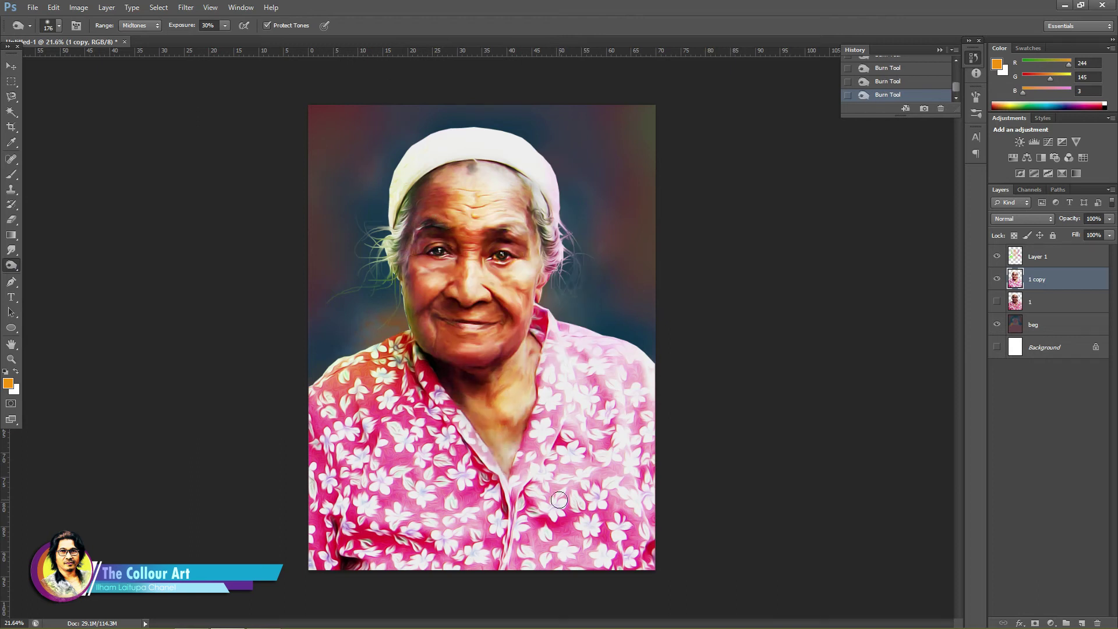
Set Layer 1's blend mode to Hard Light.
click(1036, 256)
click(1023, 218)
click(1028, 379)
key(Up)
key(Up)
key(Up)
key(Up)
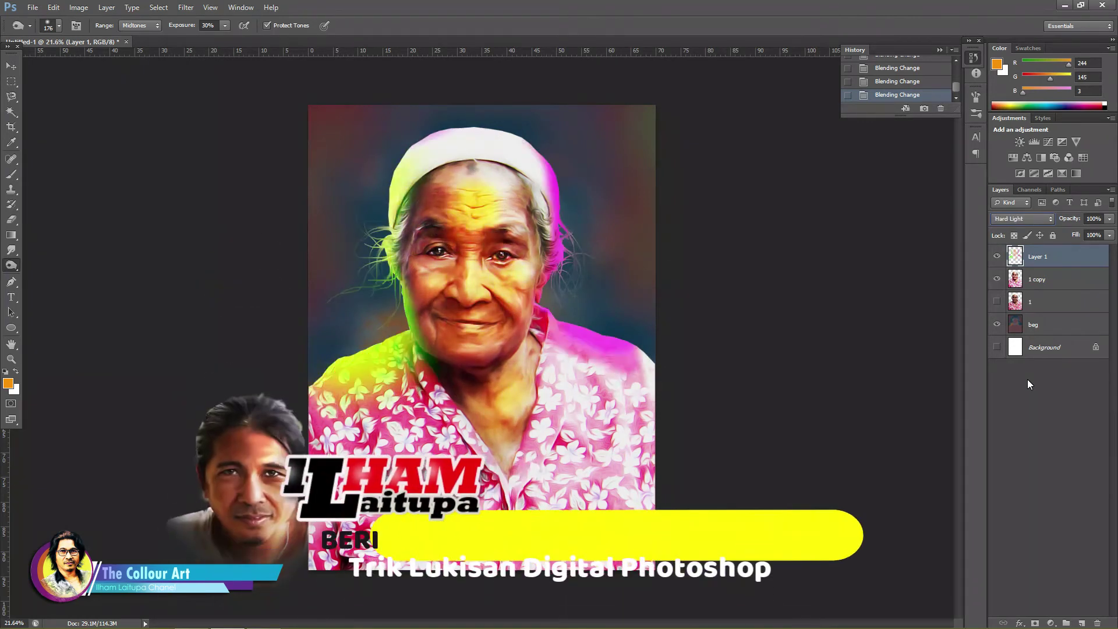
Add a new empty Layer 2 and set its blend mode to Color.
key(shift+minus)
key(shift+minus)
key(shift+minus)
key(shift+minus)
key(shift+minus)
key(shift+minus)
key(shift+minus)
key(shift+minus)
key(shift+minus)
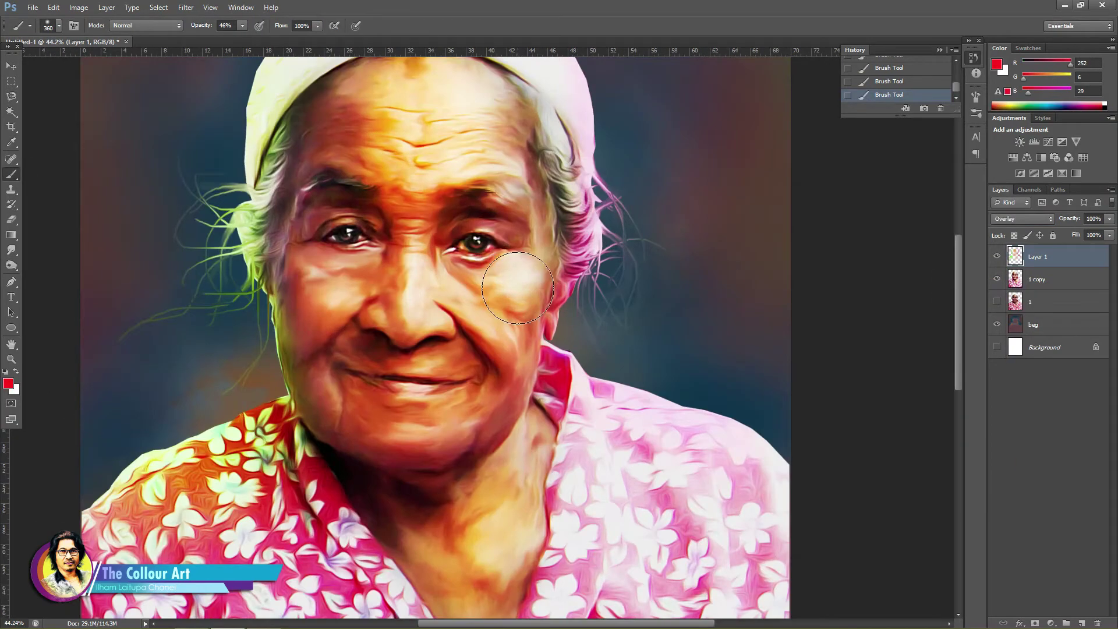
key(ctrl+shift+alt+n)
key(shift+minus)
key(shift+minus)
key(shift+minus)
key(shift+minus)
key(shift+minus)
key(shift+minus)
key(shift+minus)
key(shift+minus)
key(shift+minus)
key(shift+minus)
key(shift+minus)
key(shift+minus)
key(shift+plus)
key(shift+plus)
key(shift+plus)
key(shift+plus)
key(shift+plus)
key(shift+plus)
key(shift+plus)
key(shift+plus)
key(shift+plus)
key(shift+plus)
key(shift+plus)
key(shift+plus)
Erase stray colour on the right hair strands of Layer 2.
key(e)
scroll(701, 316, down, 2)
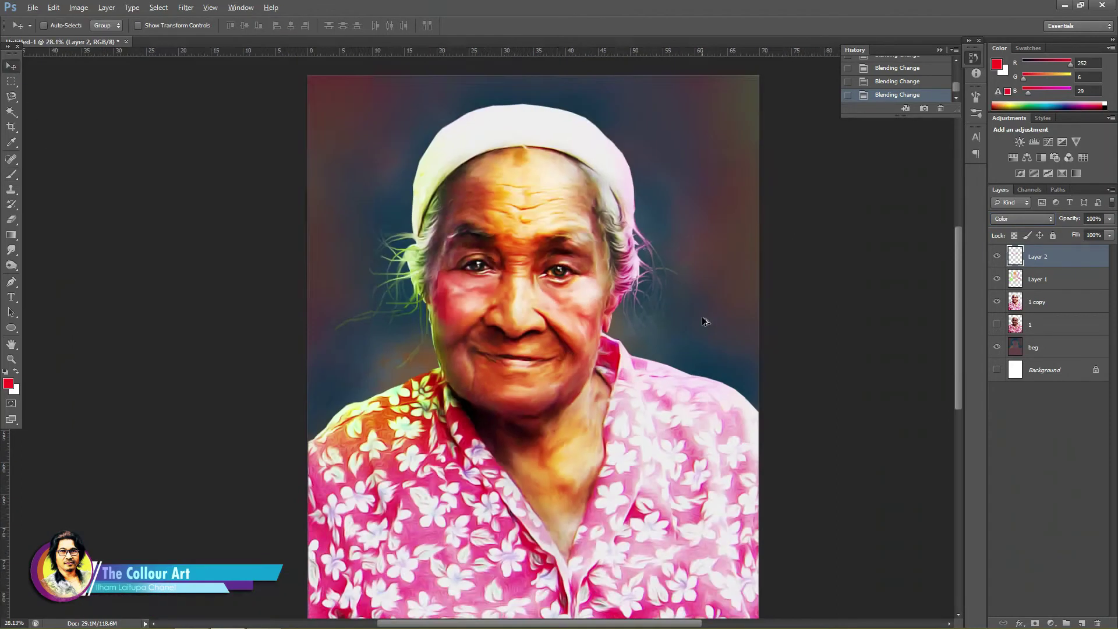
scroll(701, 316, up, 1)
click(624, 249)
drag(623, 249, 570, 318)
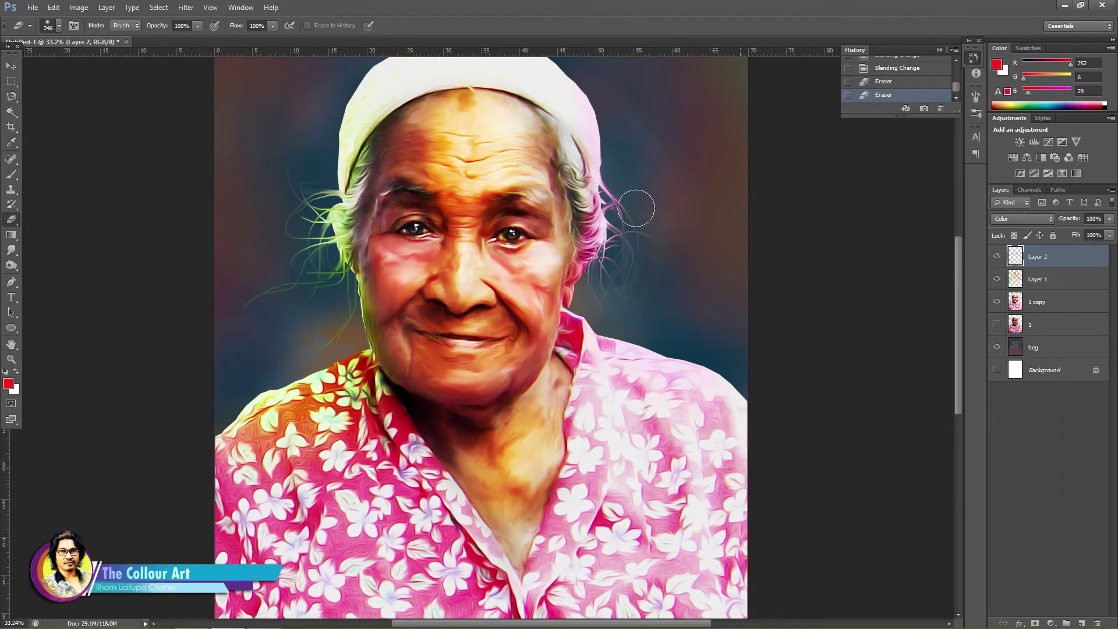
Erase Layer 1 paint on the right side of the face and left temple, eraser size 45.
click(1015, 281)
drag(577, 218, 551, 333)
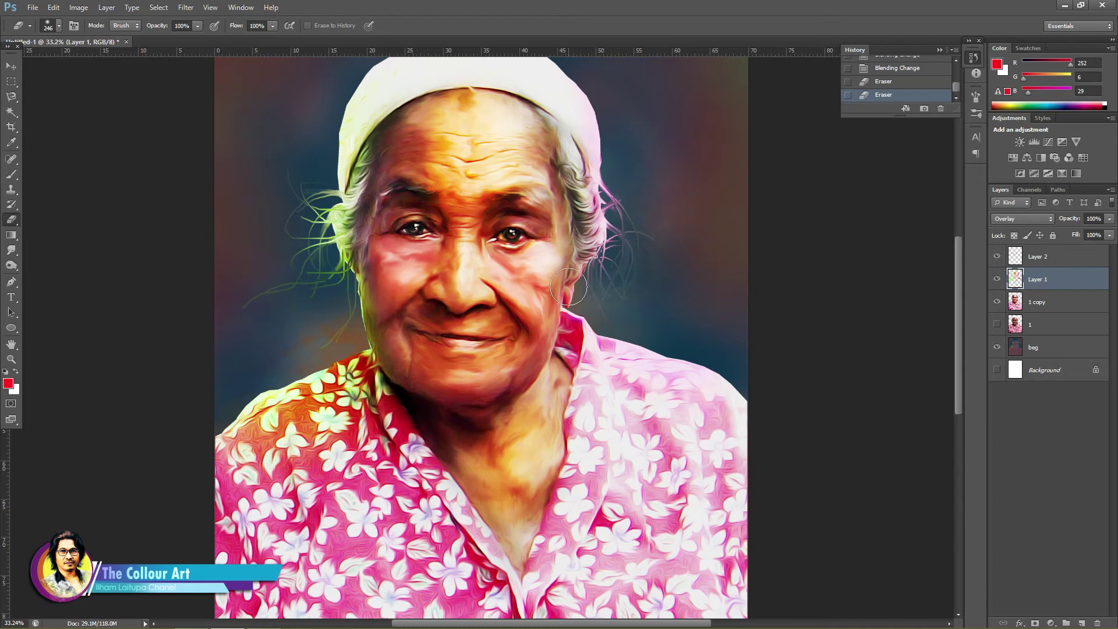
drag(372, 169, 365, 192)
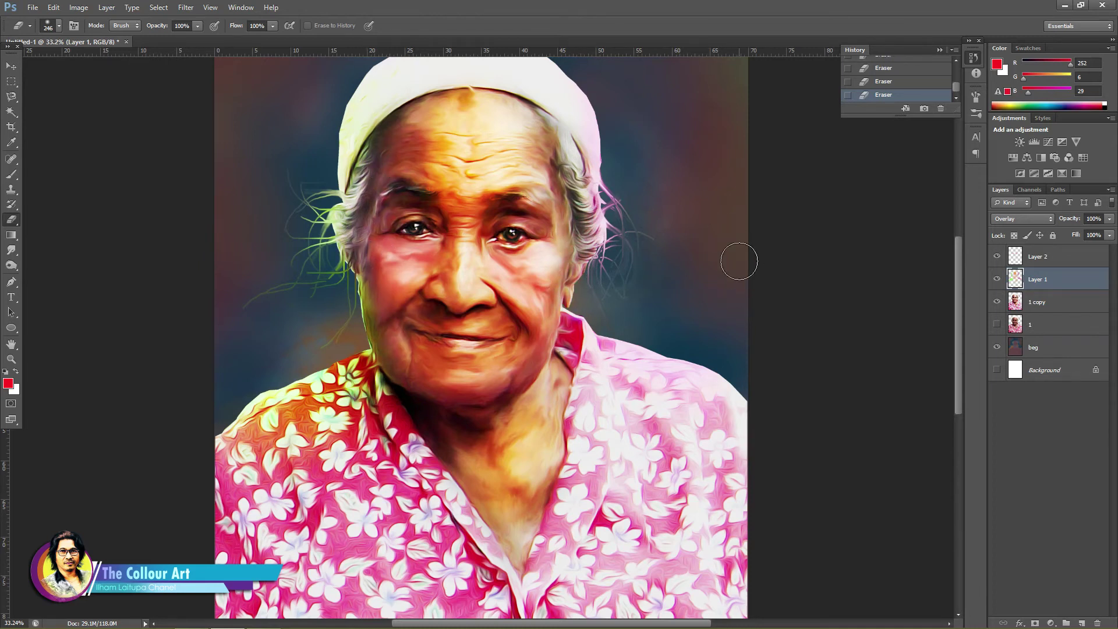
scroll(739, 261, up, 3)
right_click(543, 276)
scroll(601, 373, down, 2)
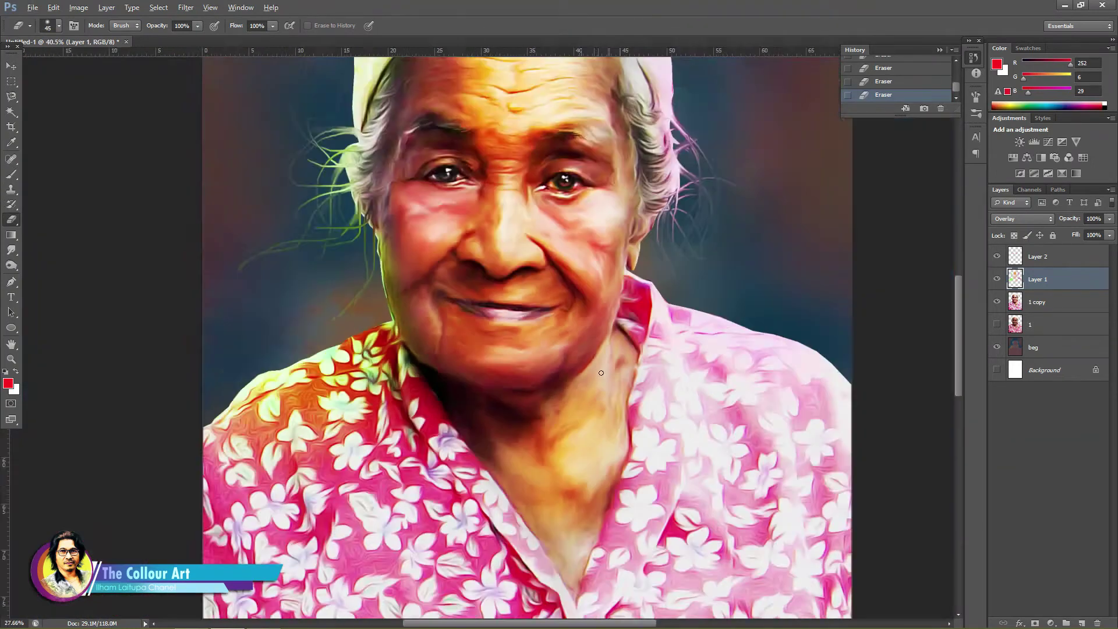
scroll(601, 372, down, 2)
Paint a bright blue glow around the head.
click(997, 64)
click(849, 361)
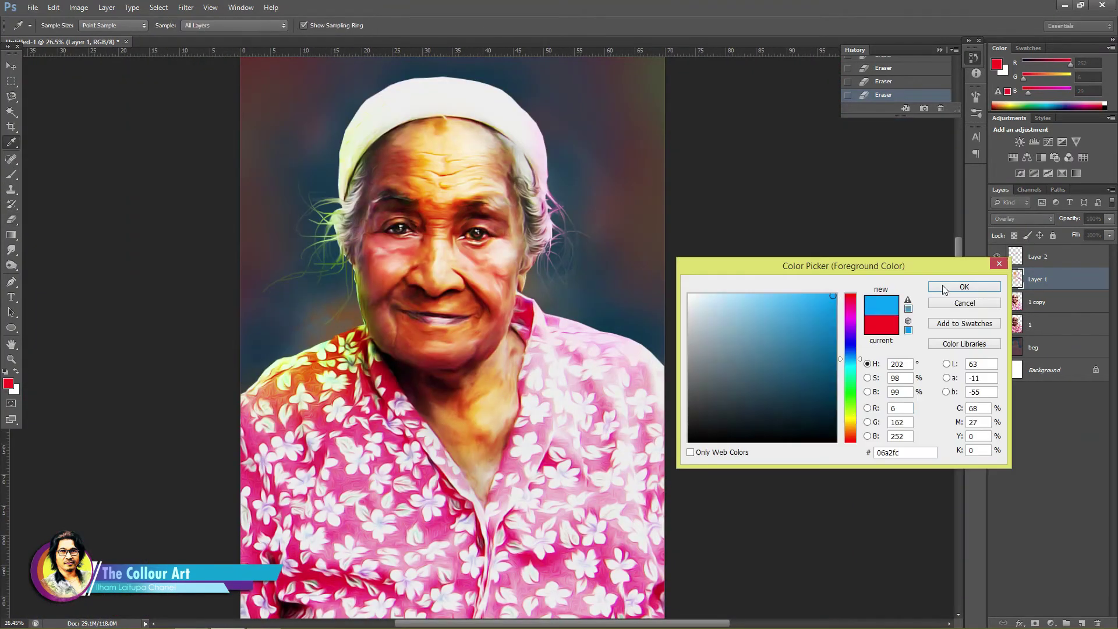
click(961, 287)
click(13, 174)
right_click(582, 328)
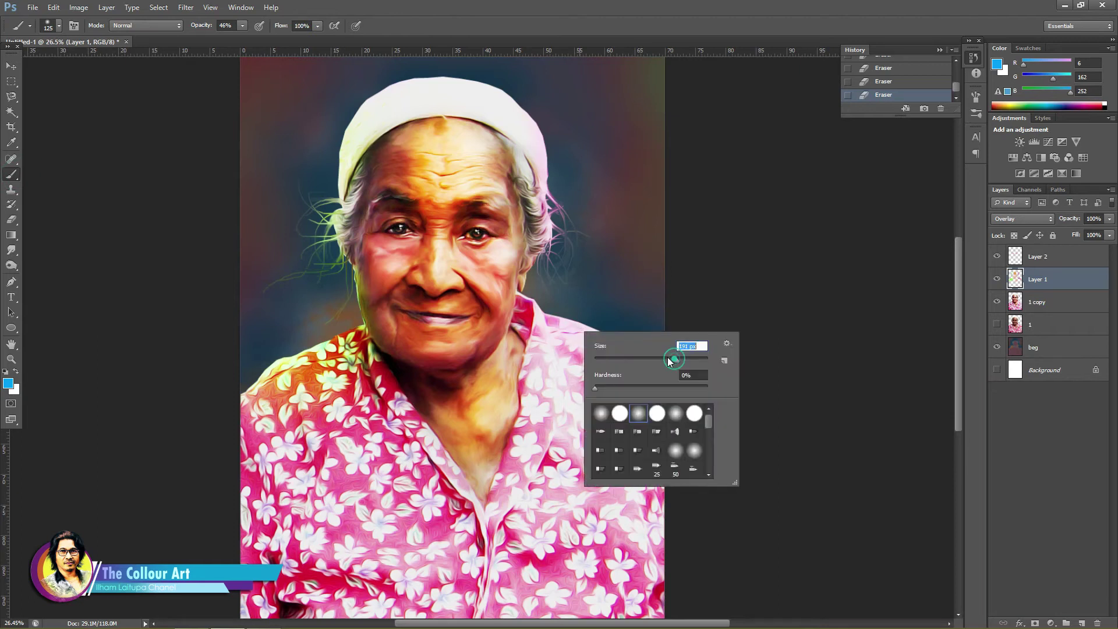
drag(549, 320, 651, 352)
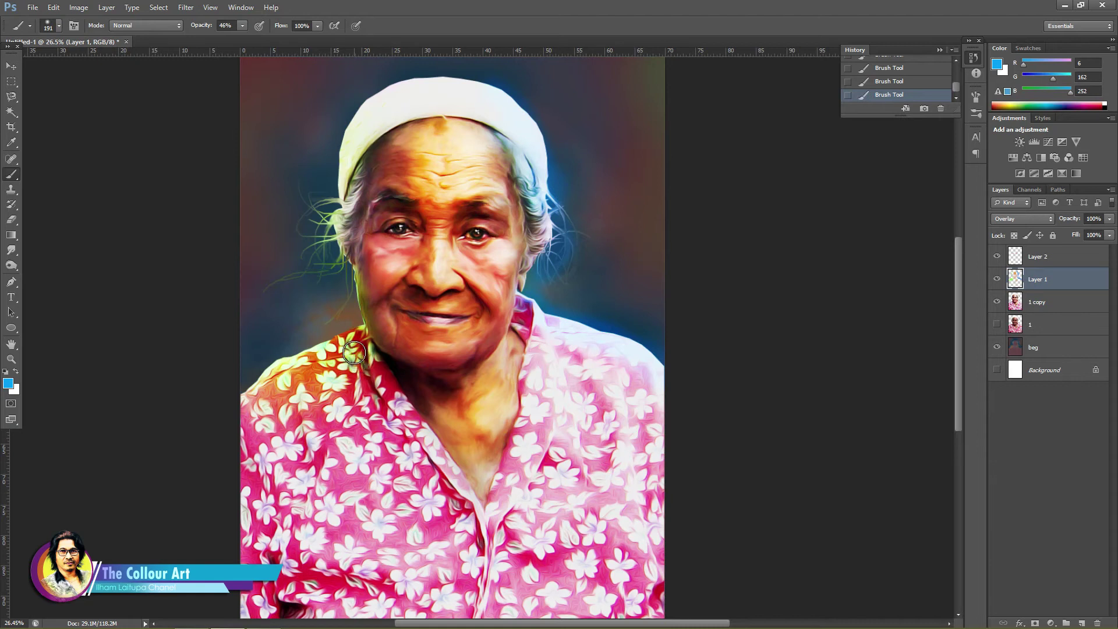
Paint a yellow glow near the left hair.
click(8, 383)
click(853, 428)
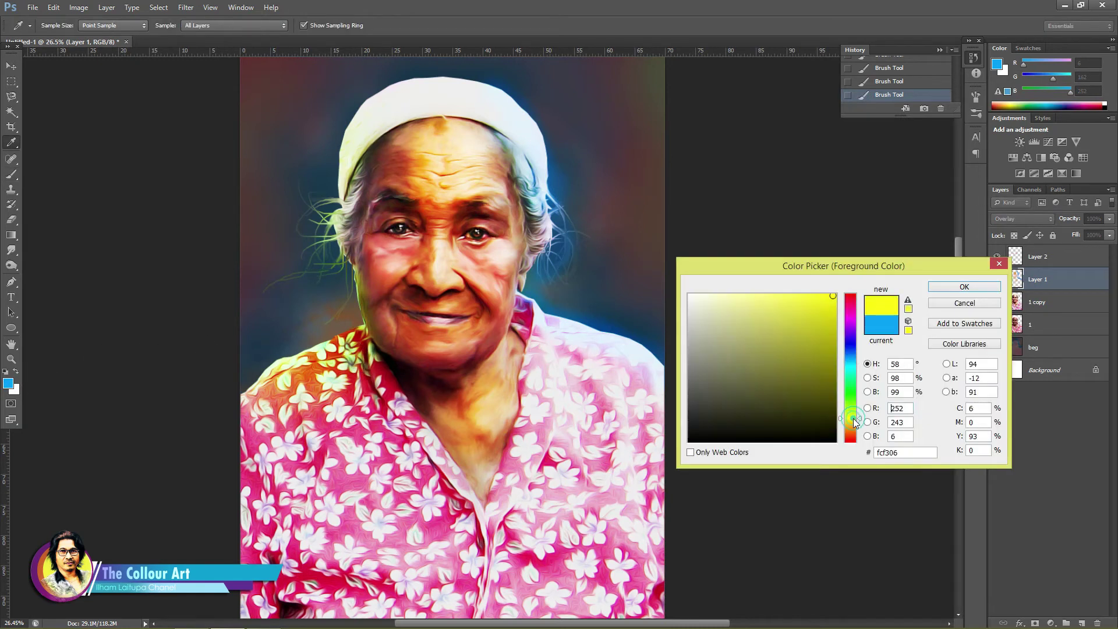
click(963, 291)
drag(343, 140, 335, 256)
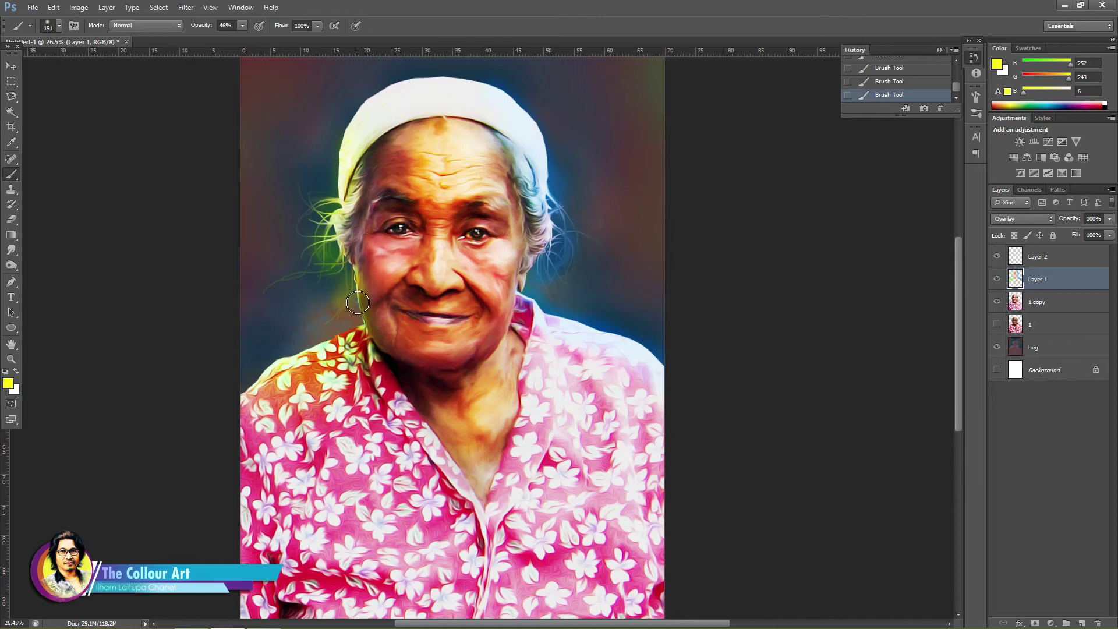
Add an empty Layer 3 directly above the 1 copy layer.
scroll(648, 308, down, 3)
key(alt+bracketleft)
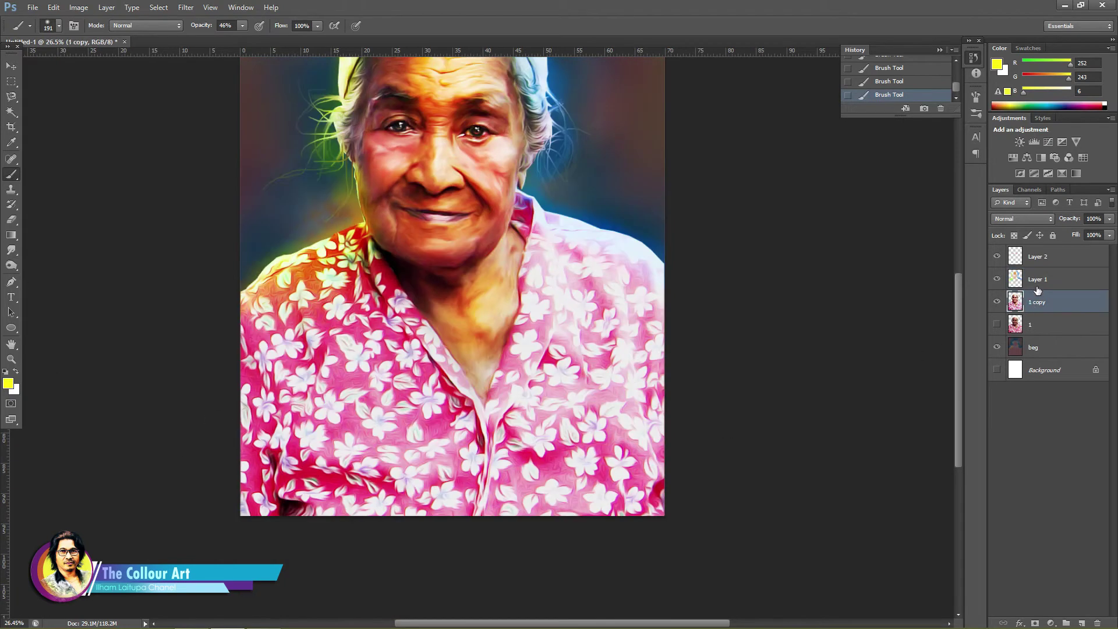
click(1082, 623)
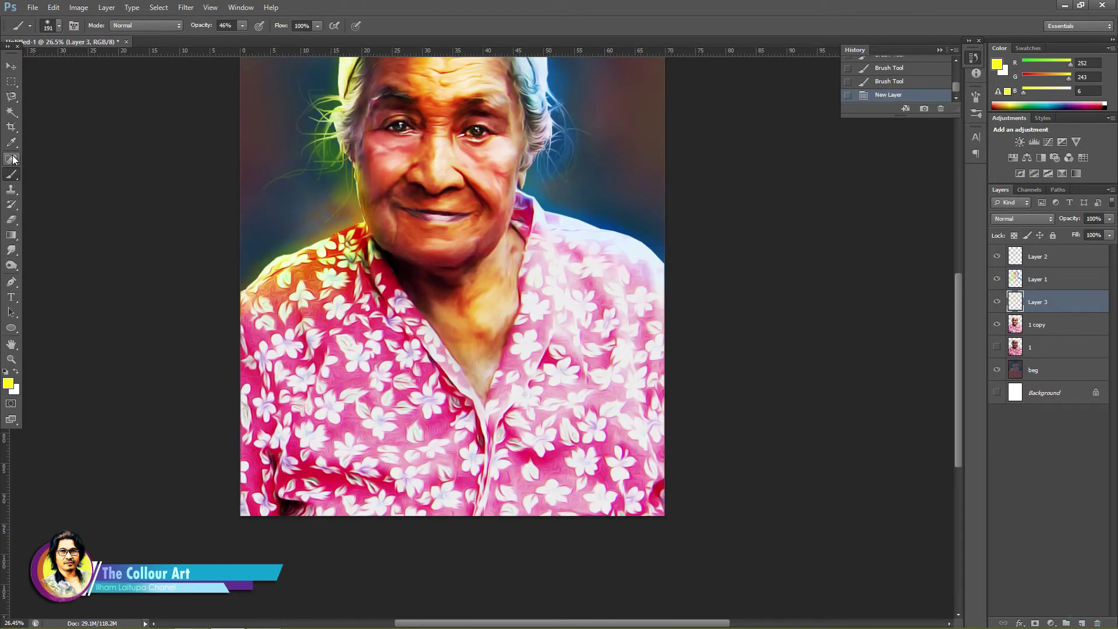
Paint dark blue-grey with a 432 px brush along the bottom and lower-right edges.
alt+click(250, 224)
right_click(300, 336)
drag(326, 357, 349, 357)
click(237, 415)
drag(307, 512, 407, 518)
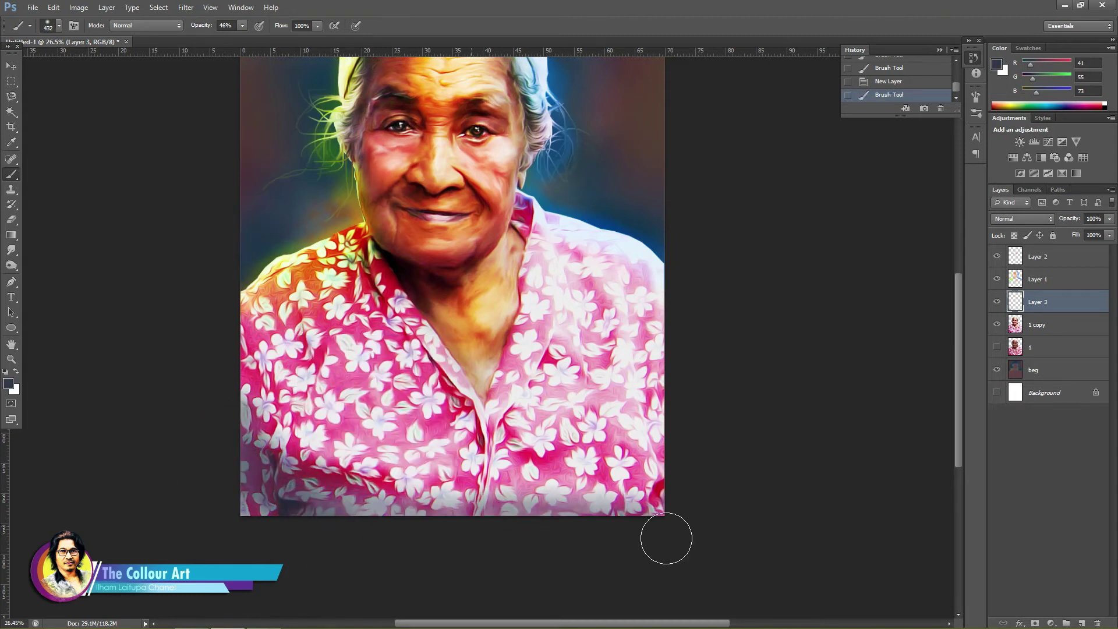
mouse_move(606, 495)
mouse_down()
mouse_move(681, 454)
mouse_move(641, 320)
mouse_up()
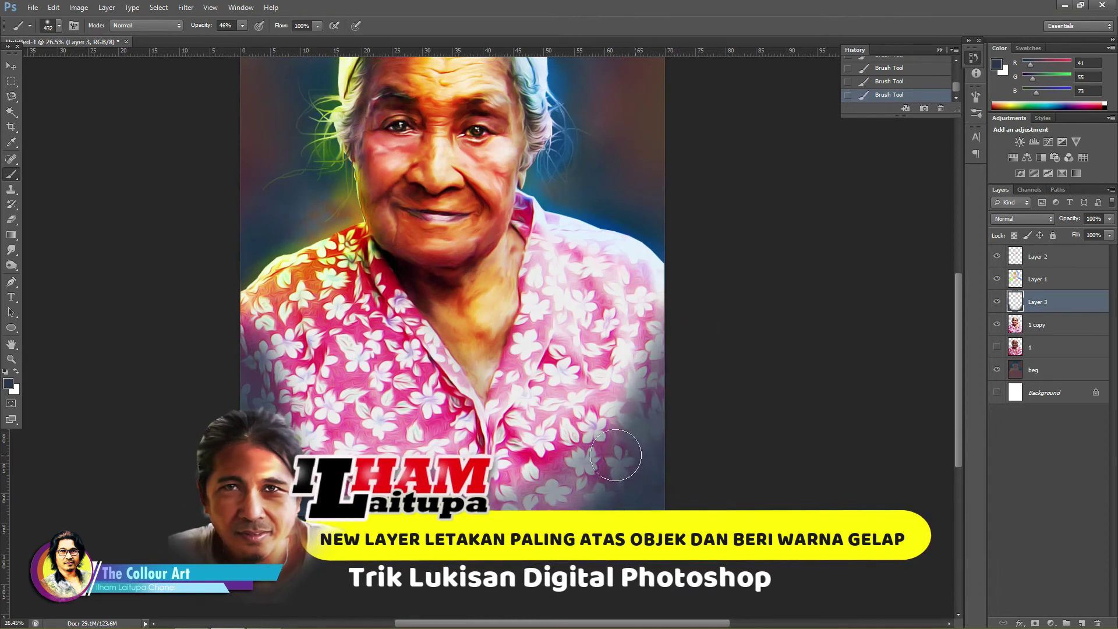
scroll(304, 460, down, 3)
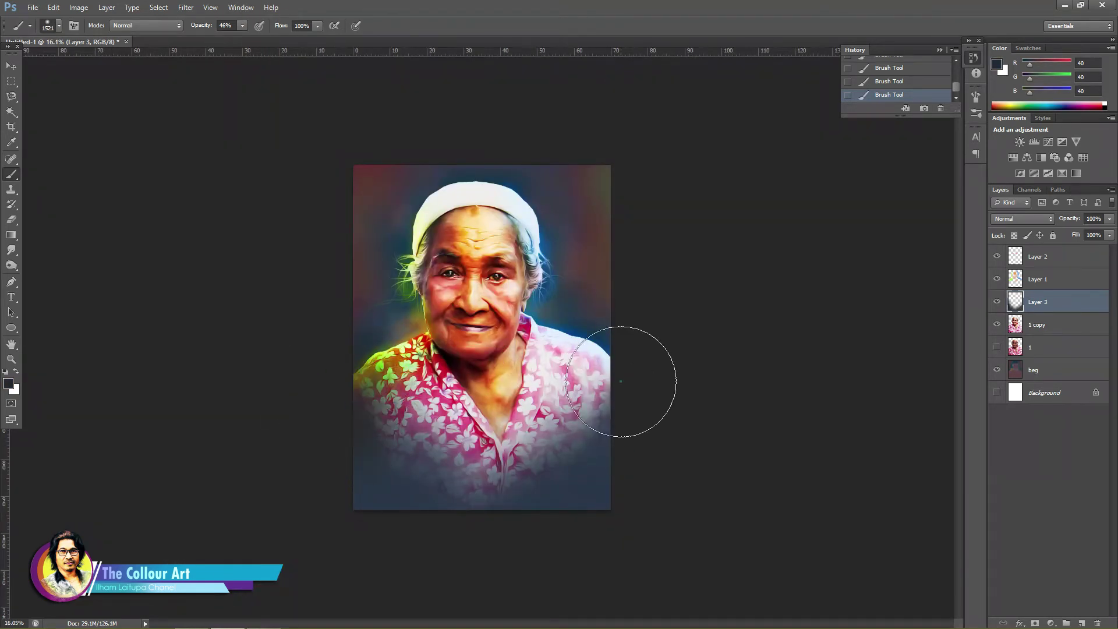
Widen the canvas from 70 cm to 90 cm with Canvas Size.
click(107, 7)
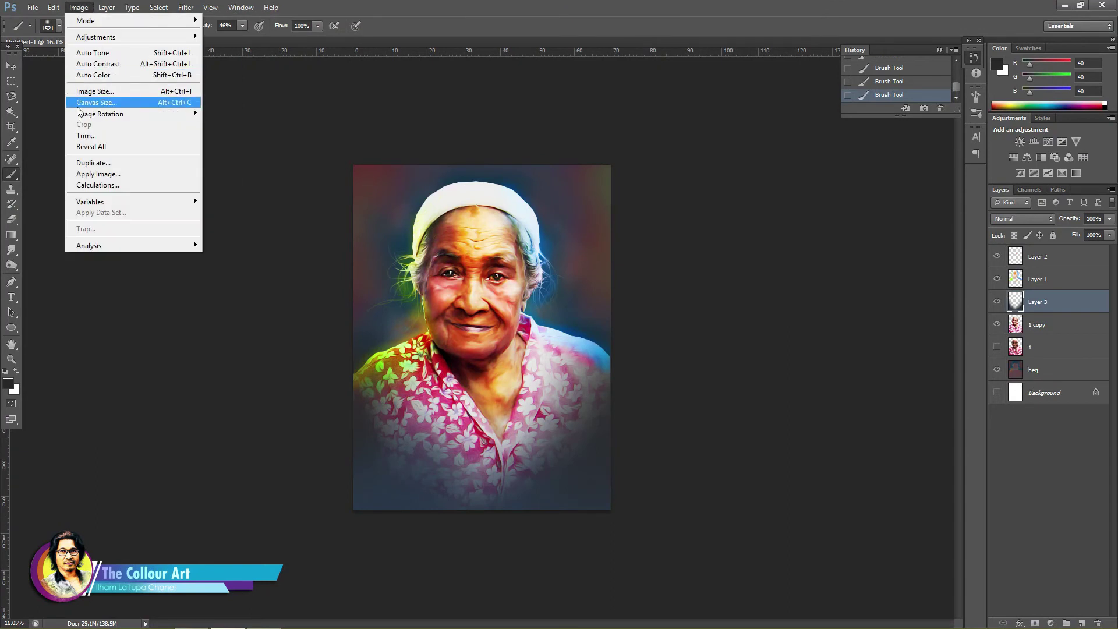
click(82, 104)
click(537, 213)
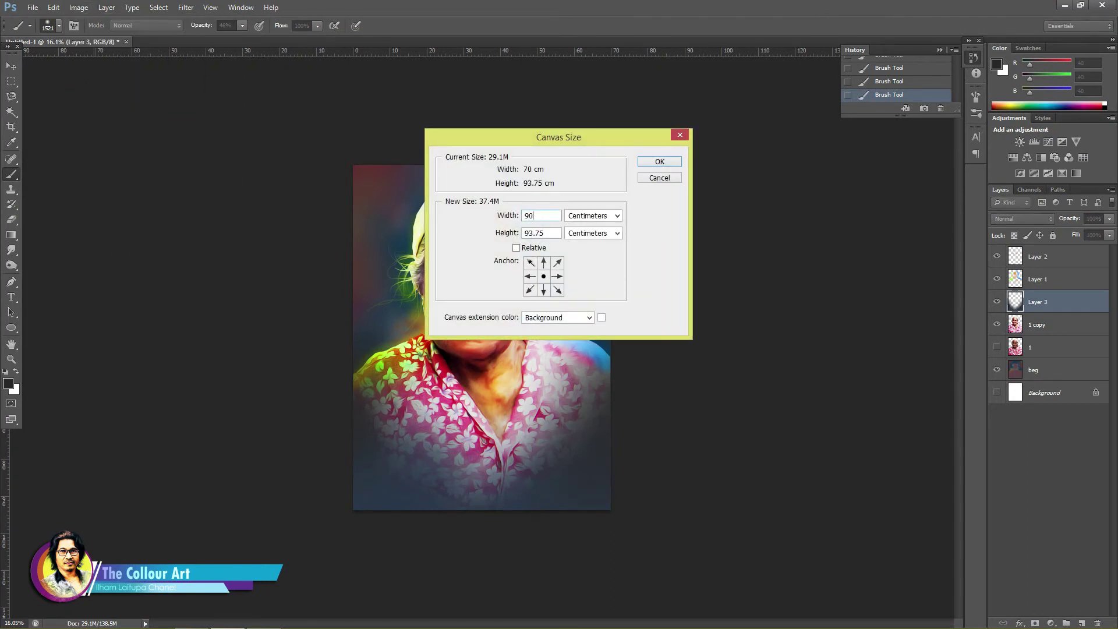
key(Return)
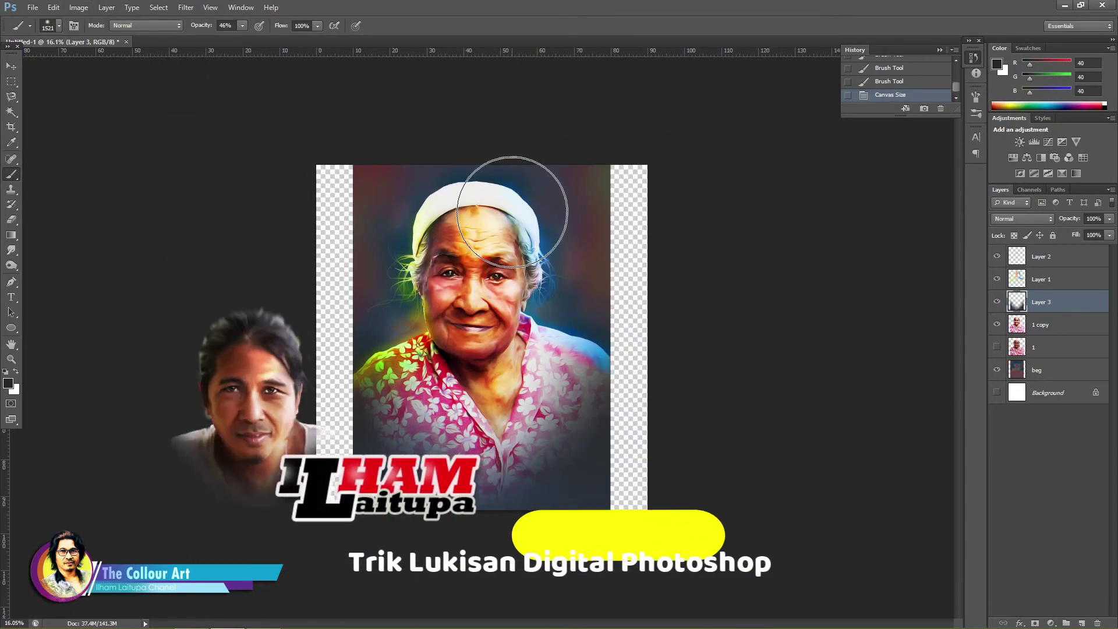
Stretch the beg background layer sideways to fill both empty side strips.
ctrl+click(1036, 369)
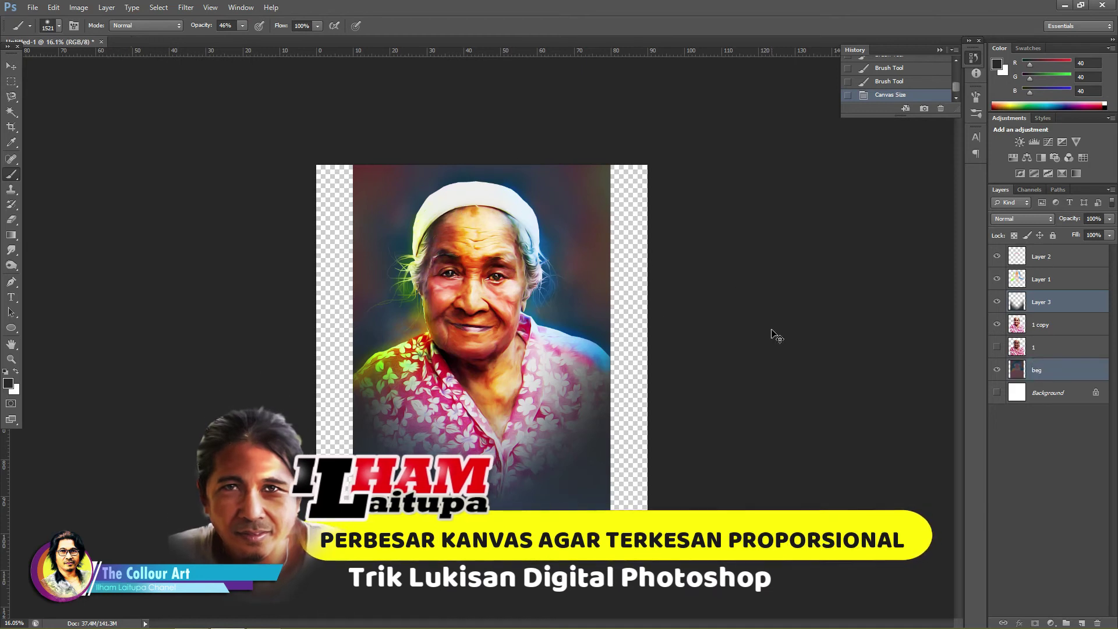
key(ctrl+t)
drag(353, 337, 316, 336)
drag(611, 324, 647, 325)
key(Return)
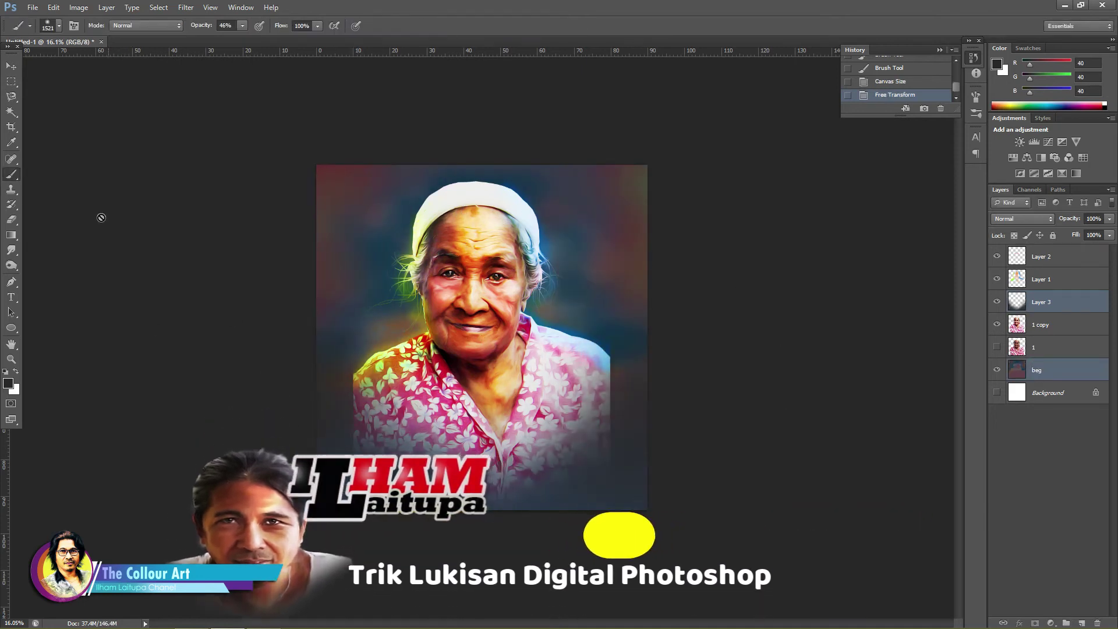
Darken the canvas's left edge with the brush on Layer 3.
ctrl+click(1035, 369)
right_click(424, 443)
drag(326, 373, 367, 437)
Darken the lower right shoulder and shirt, then rotate Layers 2 through 1 about 2°.
mouse_move(625, 368)
mouse_down()
mouse_move(611, 374)
mouse_move(614, 444)
mouse_move(416, 460)
mouse_up()
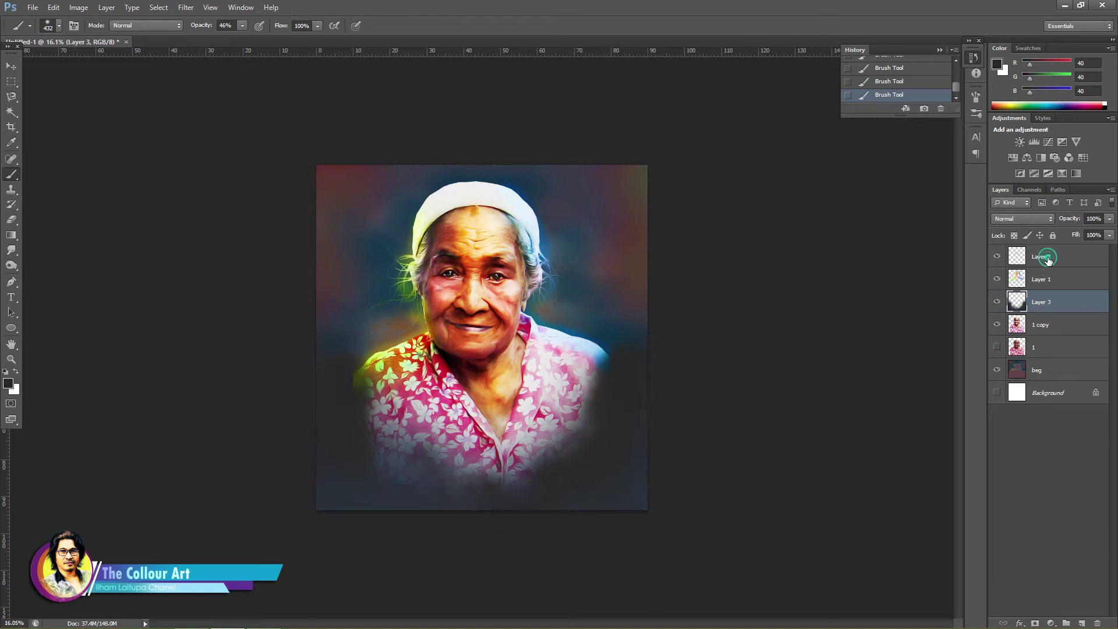
click(1048, 259)
shift+click(1057, 349)
key(ctrl+t)
drag(760, 236, 755, 223)
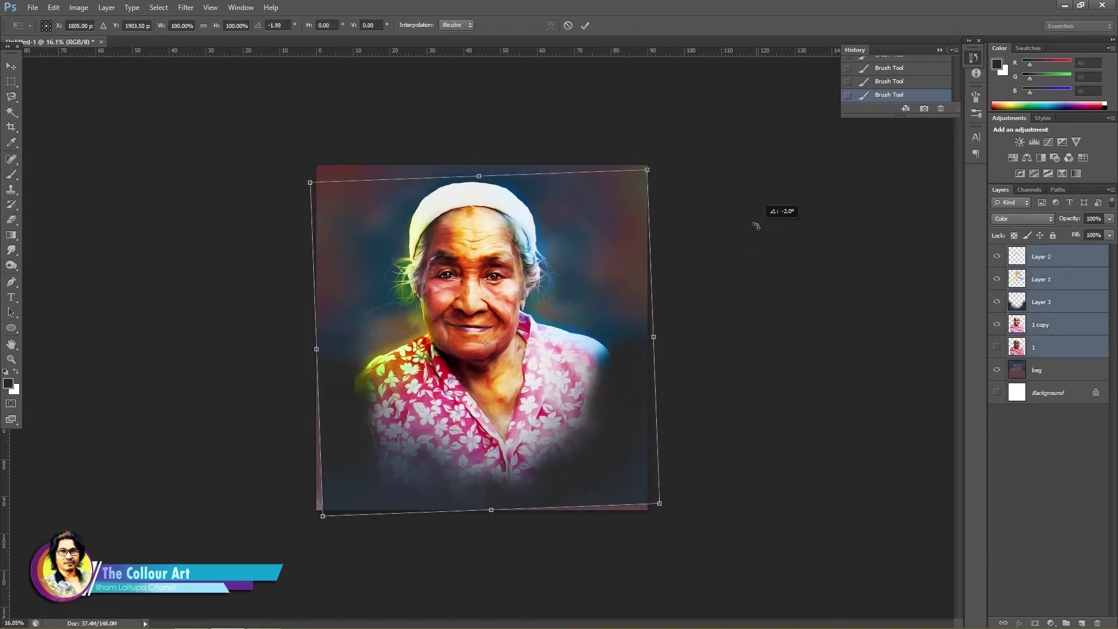
key(b)
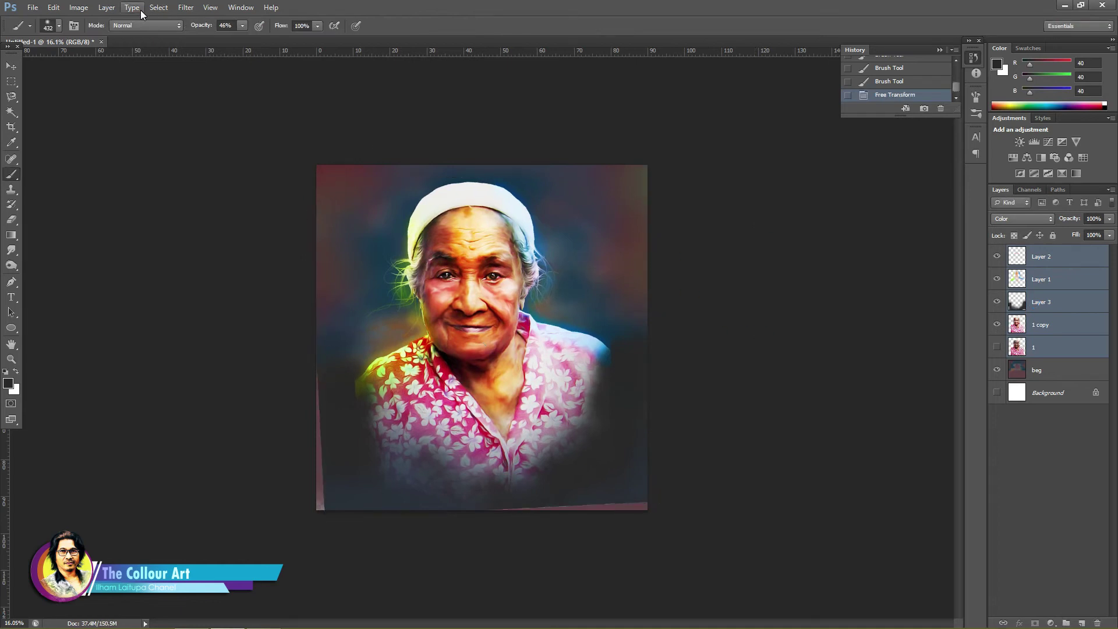
Crop the canvas to trim the uneven right and bottom edges.
click(11, 126)
drag(653, 337, 631, 338)
drag(482, 510, 487, 505)
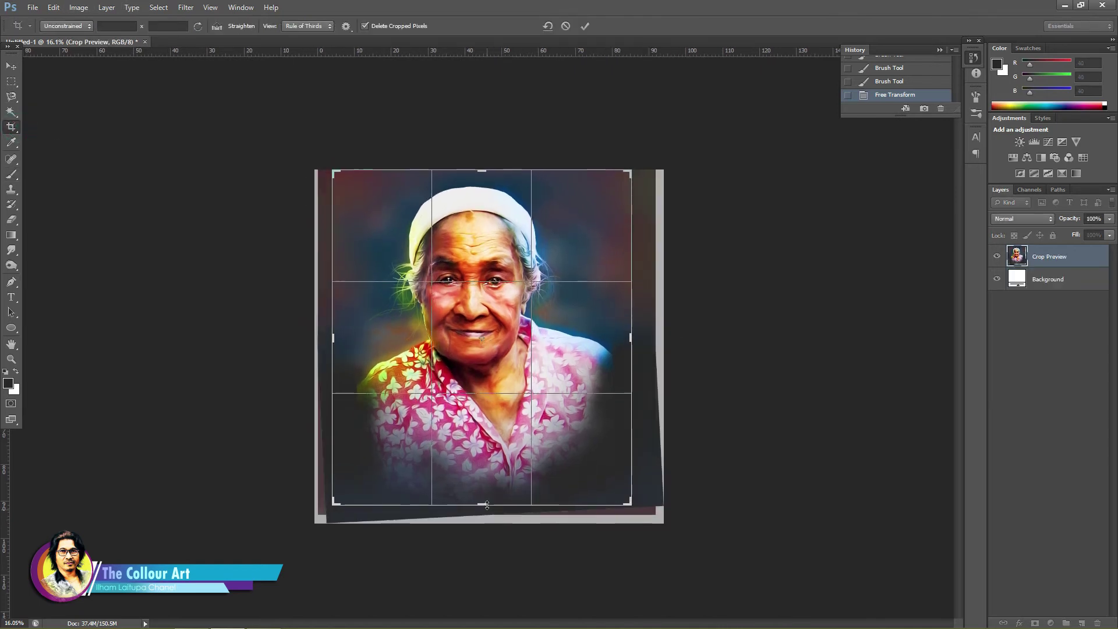
key(Return)
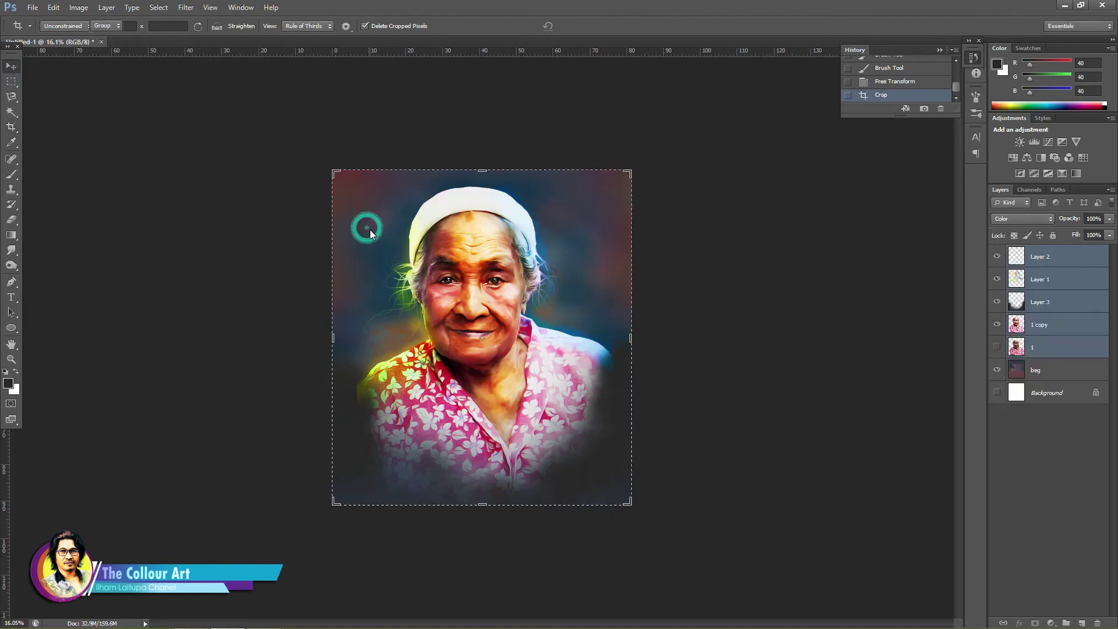
key(v)
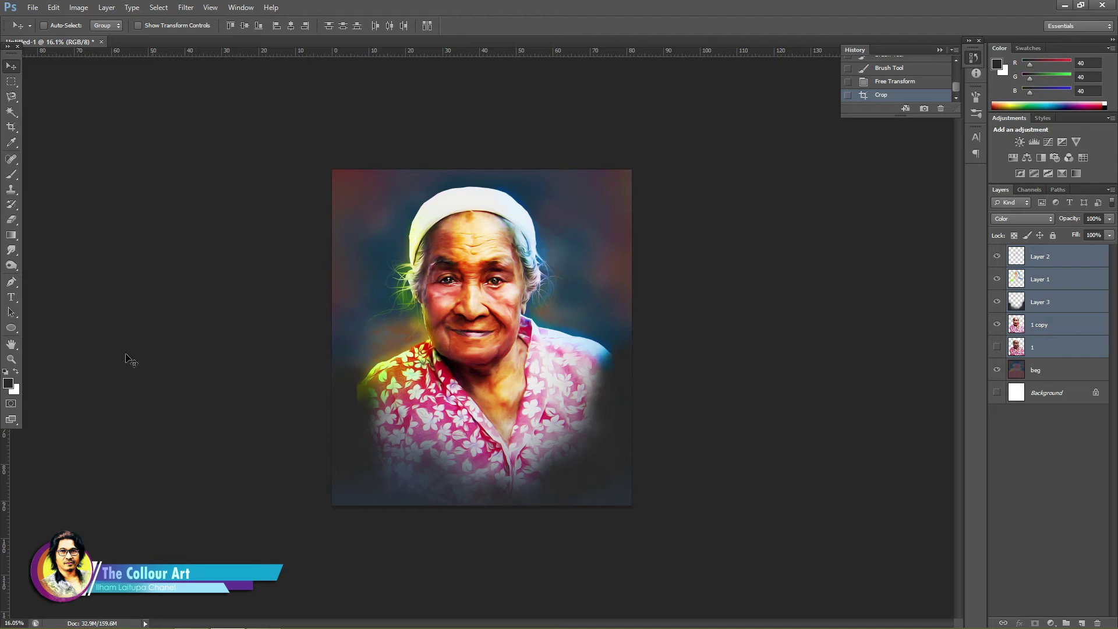
Copy a right-side hair patch from 1 copy to Layer 4, rotate it about 4° and place it below 1 copy.
click(11, 82)
click(1064, 322)
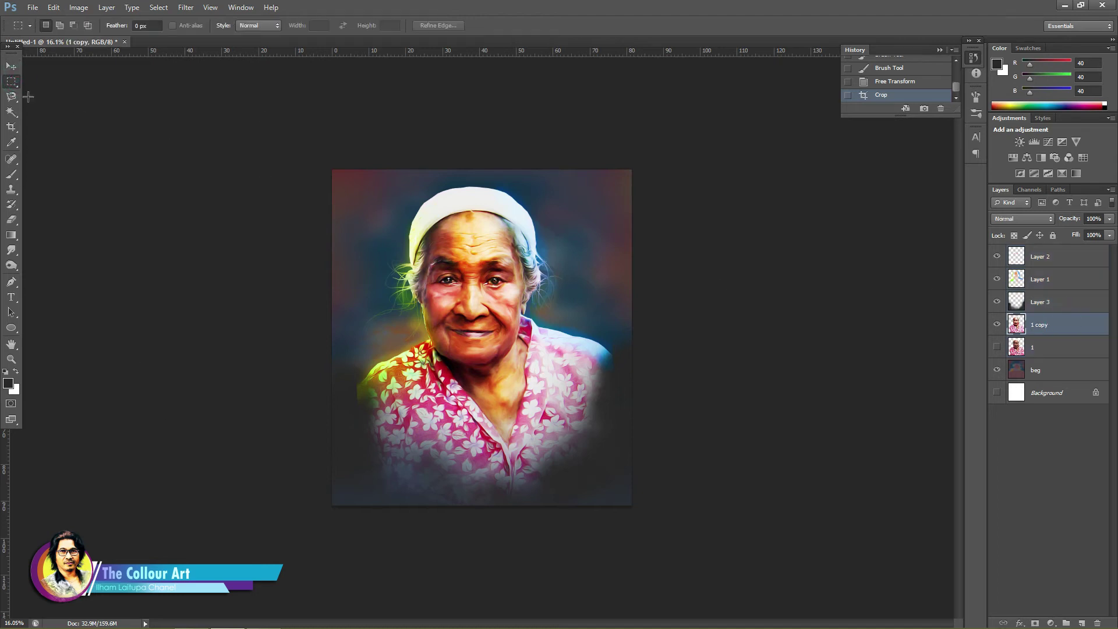
drag(529, 250, 561, 314)
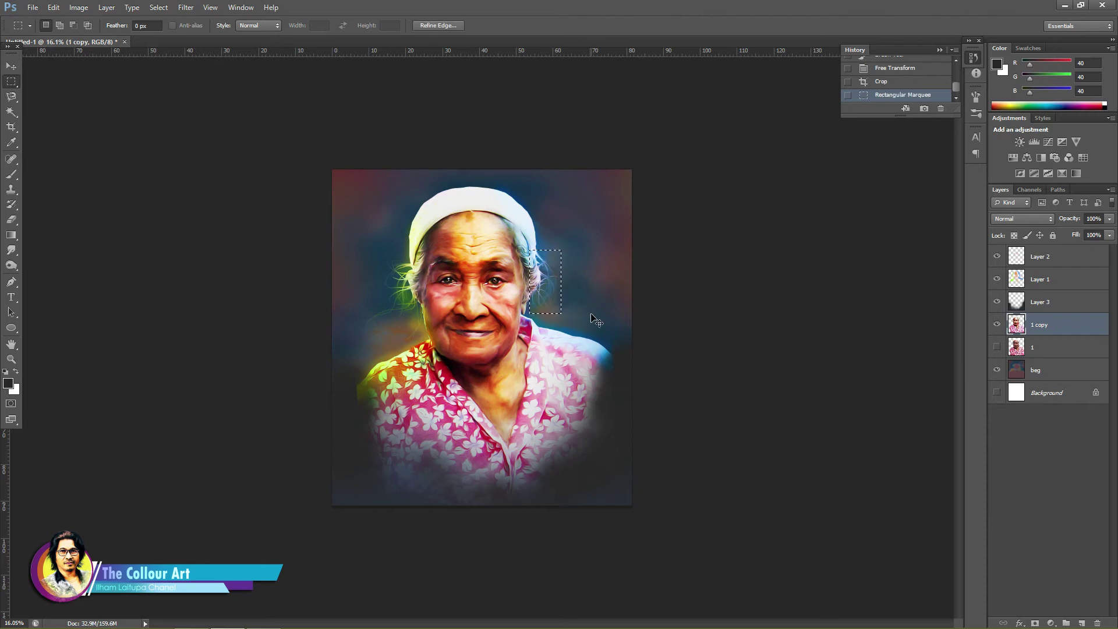
key(ctrl+c)
key(ctrl+v)
key(v)
key(ctrl+t)
mouse_move(643, 241)
mouse_down()
mouse_move(615, 217)
mouse_move(609, 187)
mouse_up()
double_click(554, 295)
drag(1039, 324, 1046, 356)
Enlarge the Layer 4 hair patch to about 120% and shift it down-left.
key(ctrl+plus)
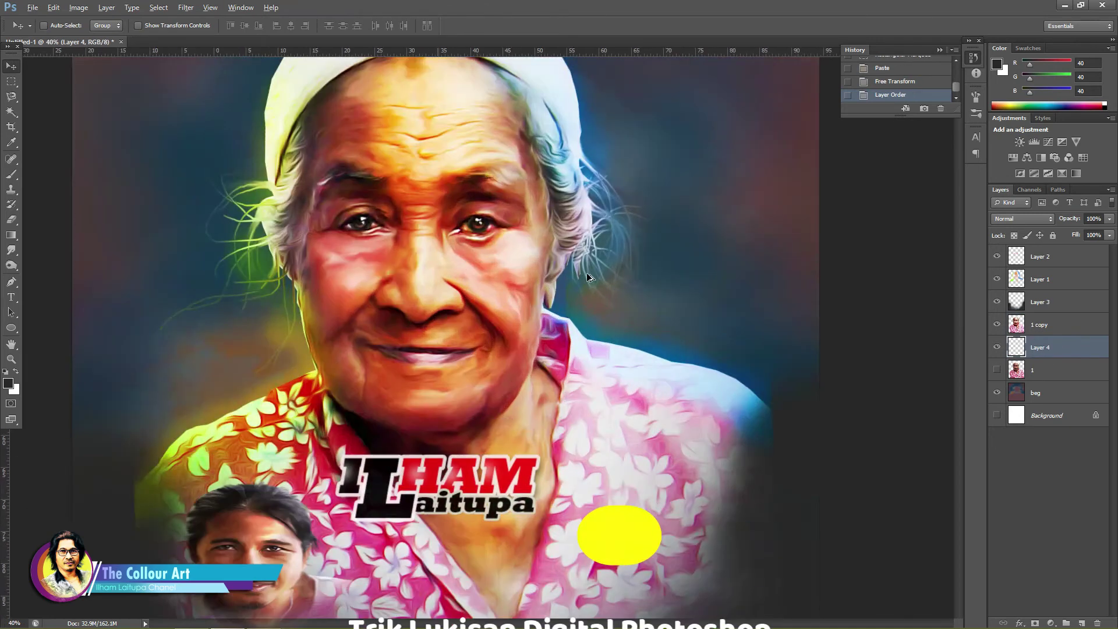
key(ctrl+t)
drag(659, 320, 685, 358)
drag(610, 288, 588, 310)
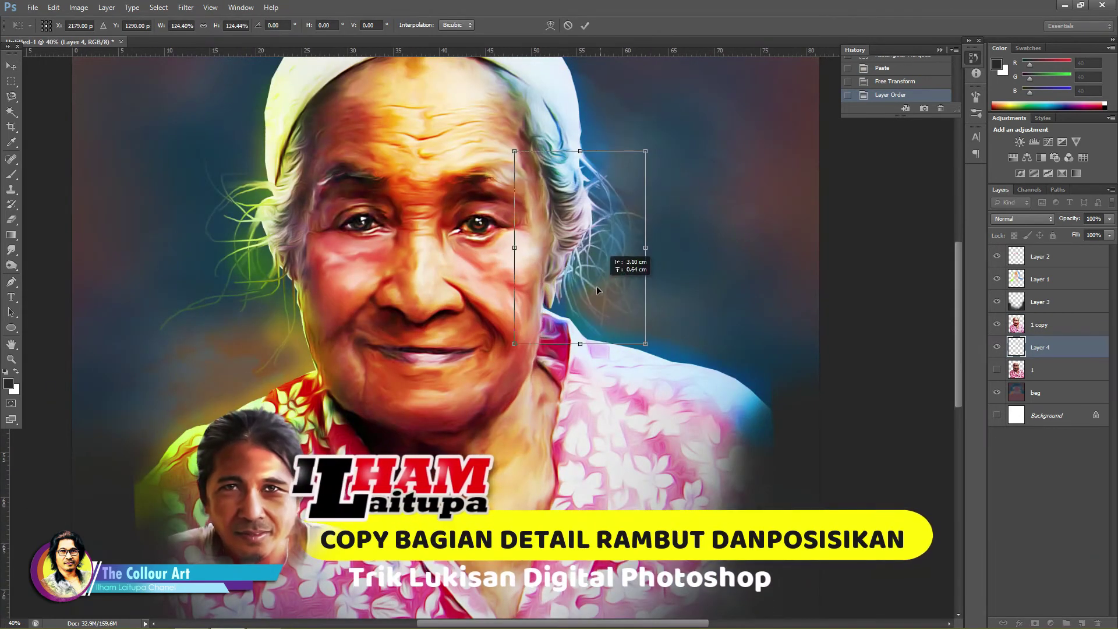
key(Return)
scroll(666, 323, down, 5)
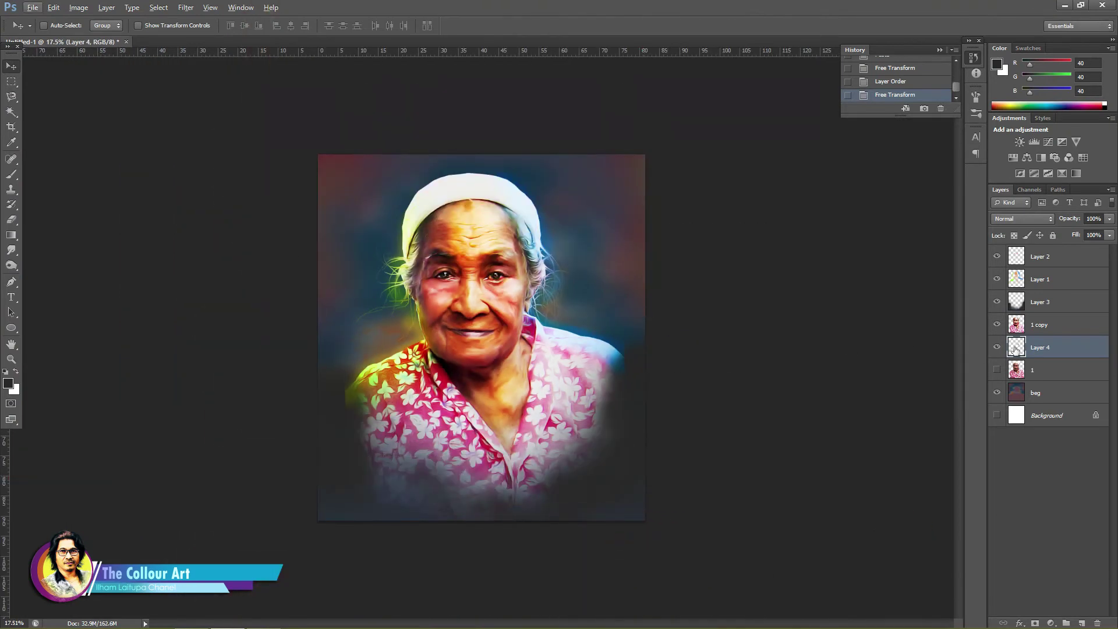
Copy left-side hair strands to Layer 5 below 1 copy, then rotate and position them.
click(1064, 324)
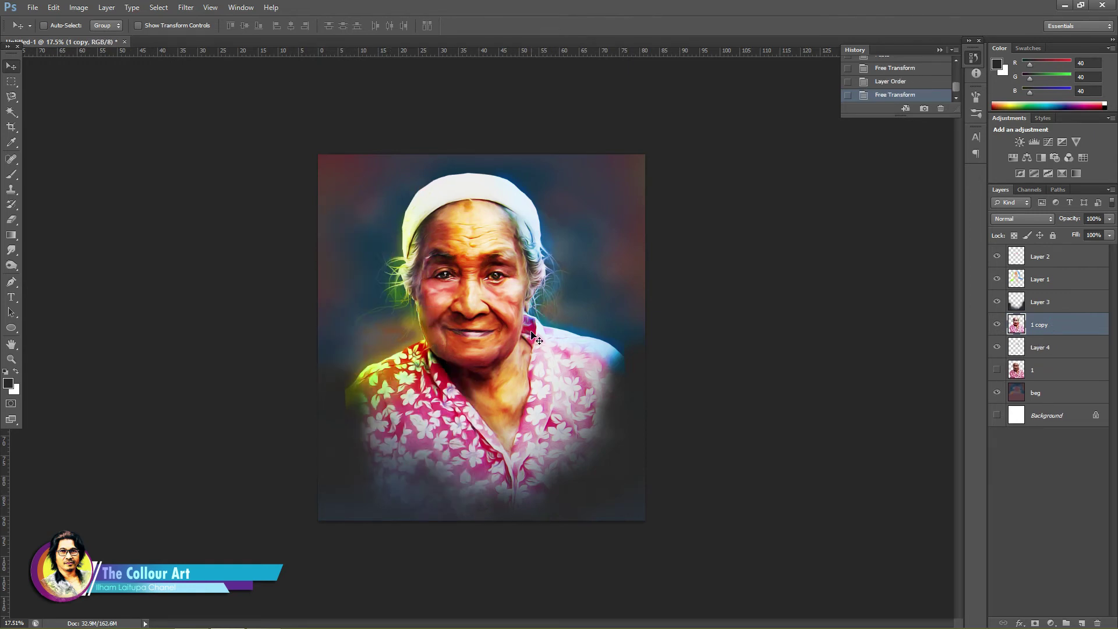
click(12, 82)
drag(384, 250, 431, 306)
drag(350, 249, 418, 336)
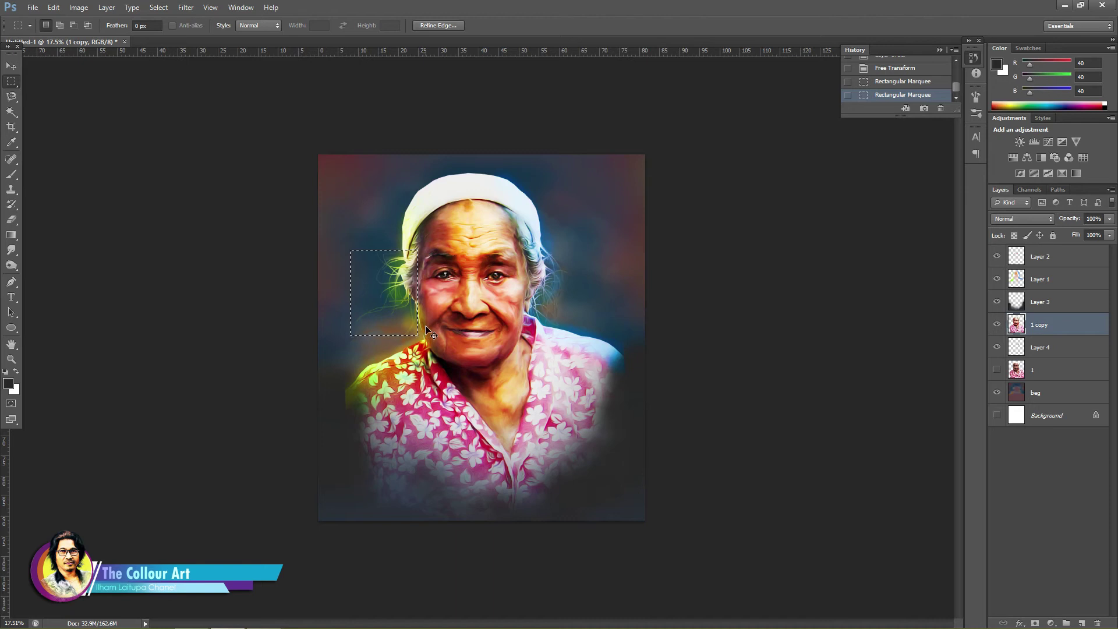
key(ctrl+c)
key(ctrl+v)
drag(1031, 318, 1037, 356)
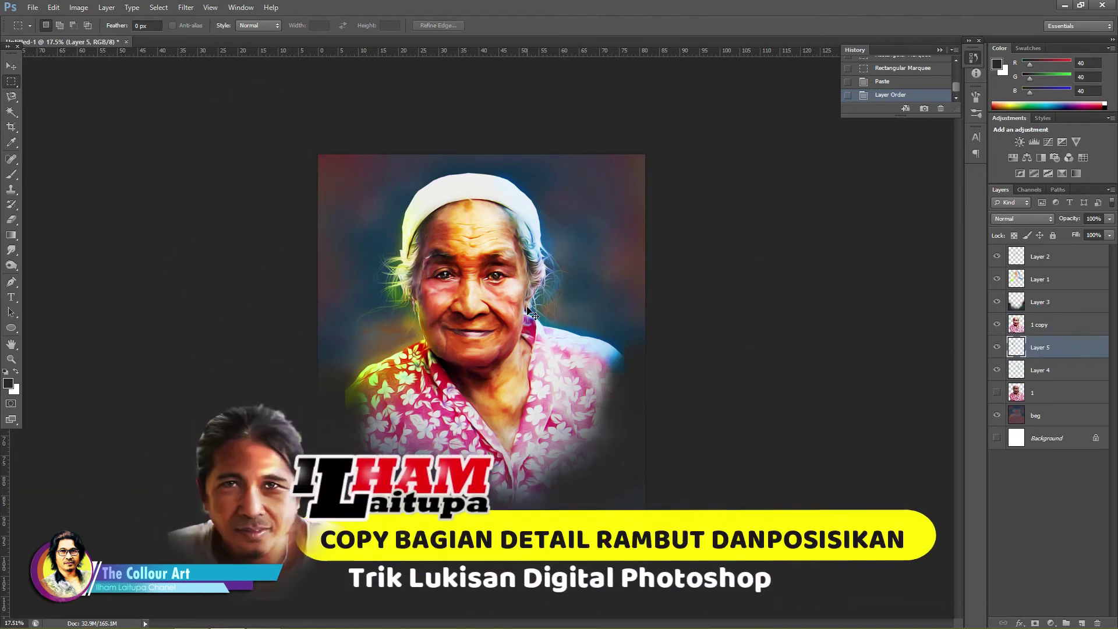
key(ctrl+t)
drag(393, 187, 407, 320)
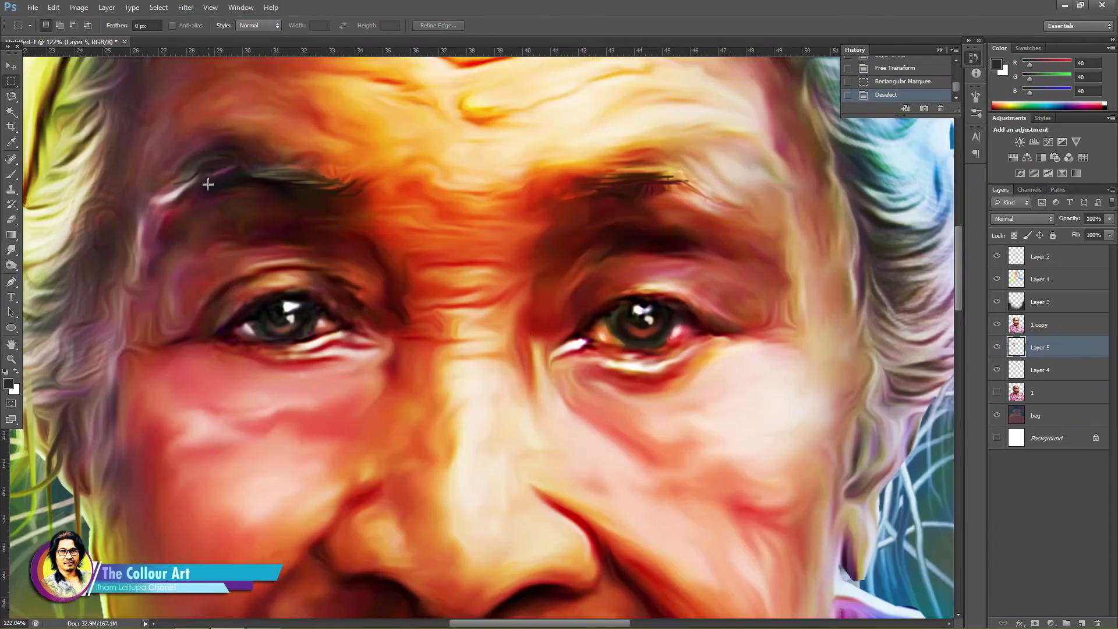
Set the brush size and adjust Layer 1's opacity.
right_click(603, 335)
click(603, 331)
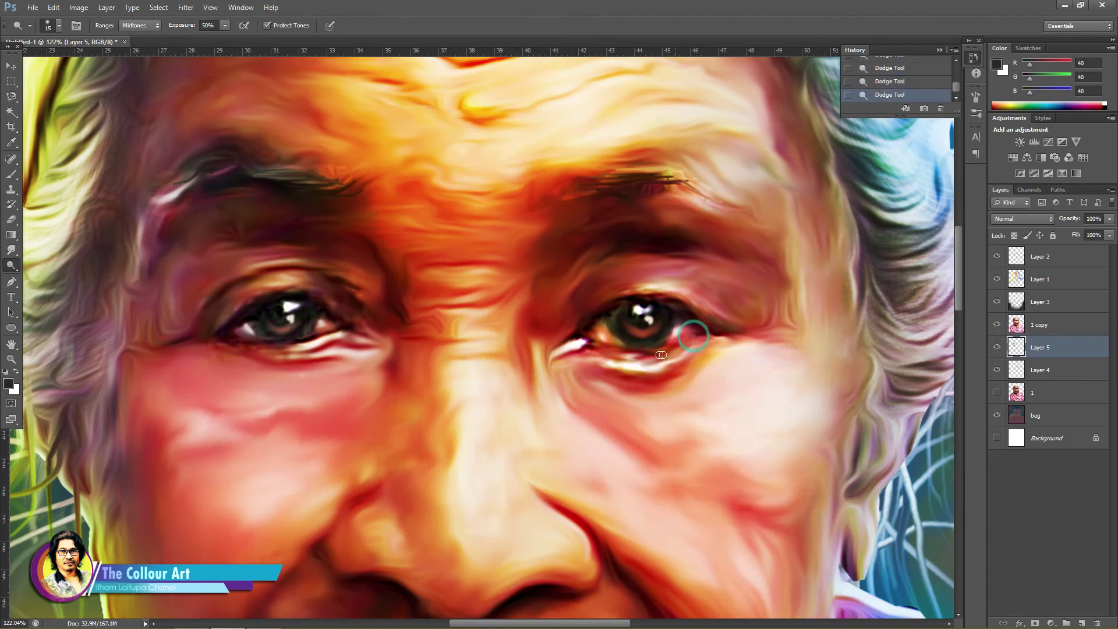
scroll(673, 339, down, 5)
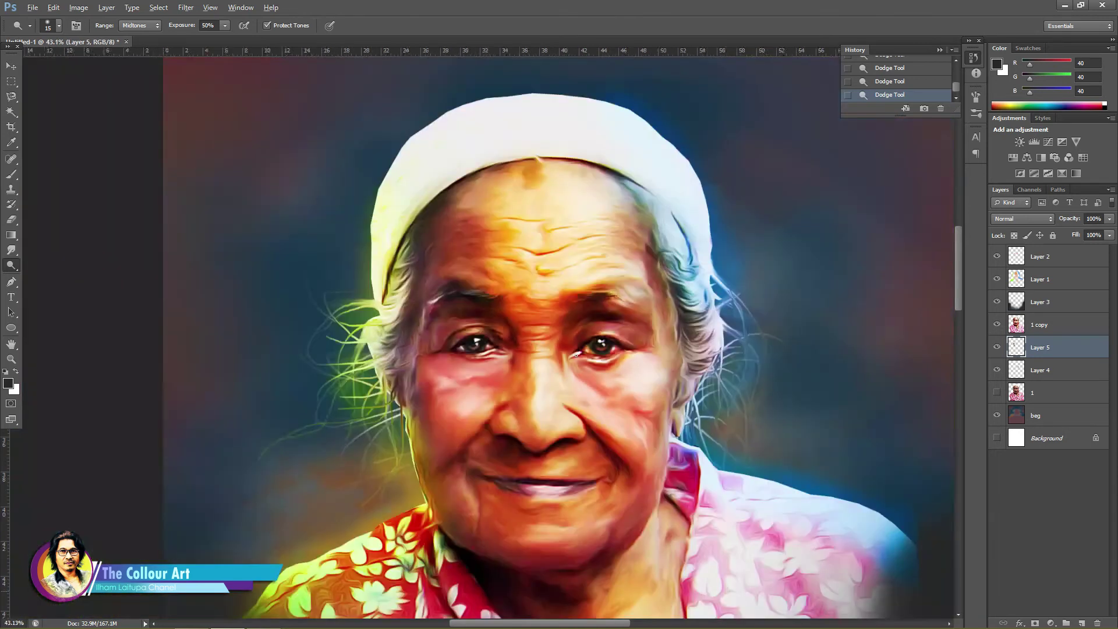
scroll(693, 356, down, 3)
scroll(708, 369, down, 2)
scroll(426, 189, up, 2)
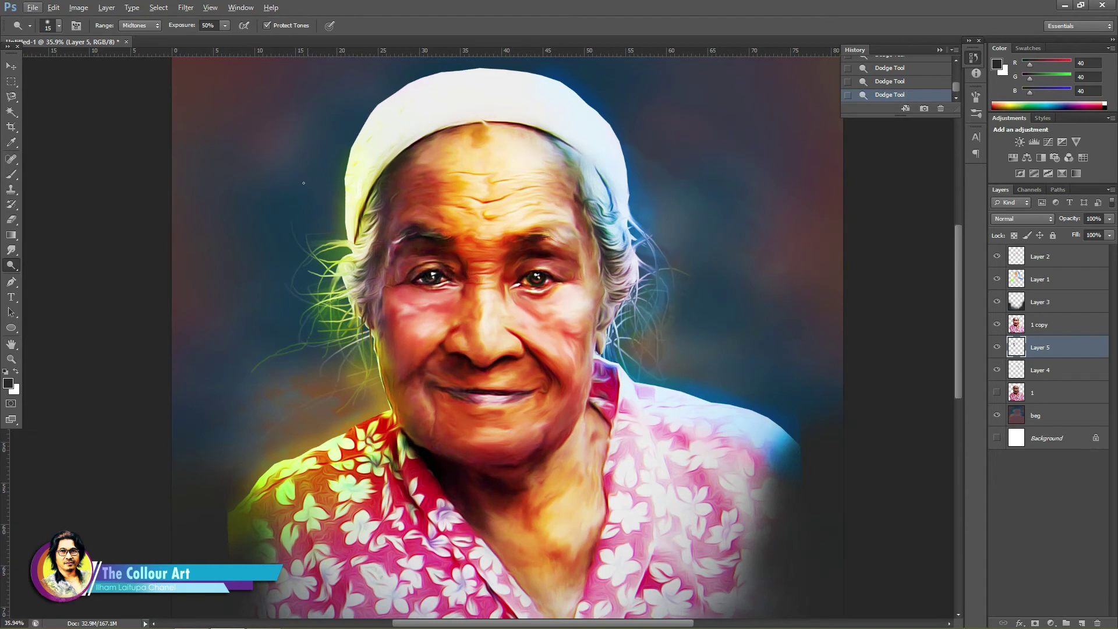
click(1057, 280)
click(1110, 218)
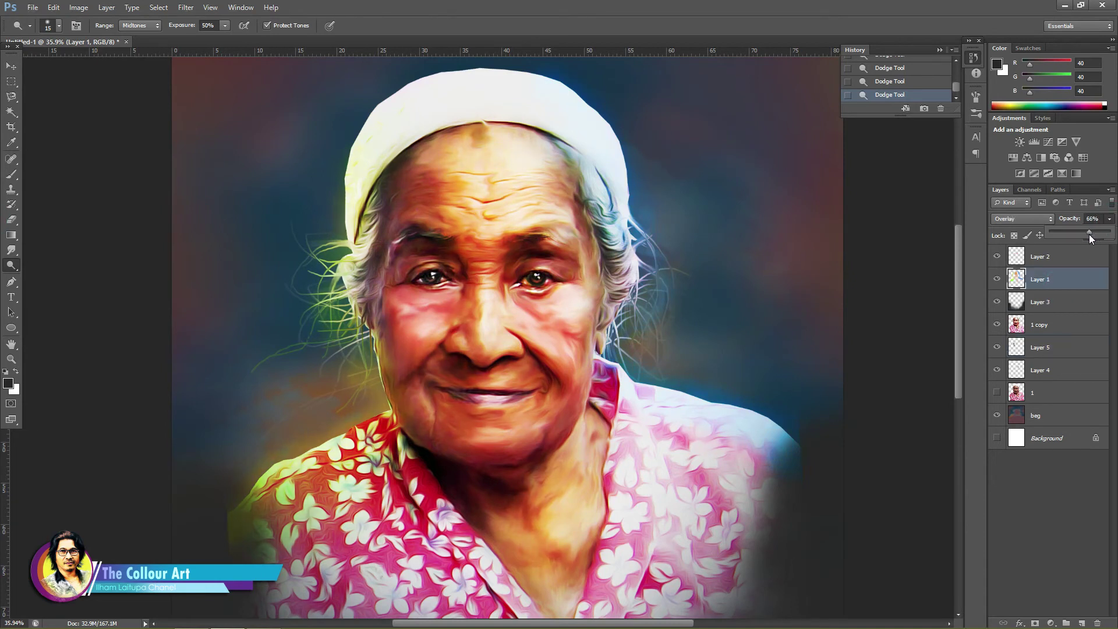
scroll(370, 277, down, 2)
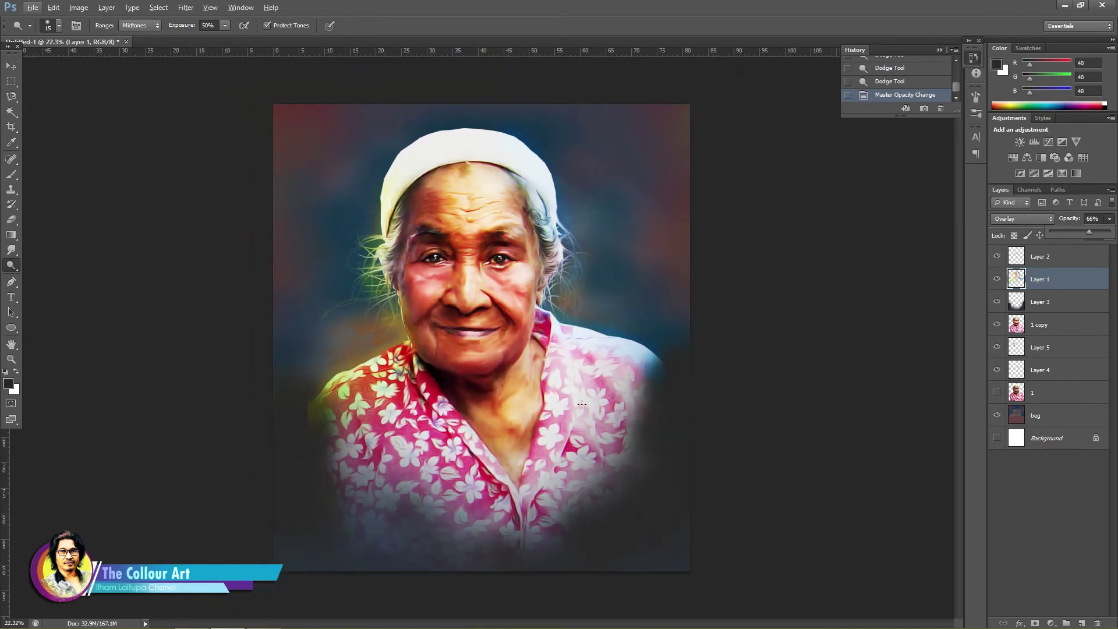
Reorder Layer 2 and merge it down into 1 copy.
drag(1056, 319, 1055, 308)
click(1059, 304)
key(ctrl+e)
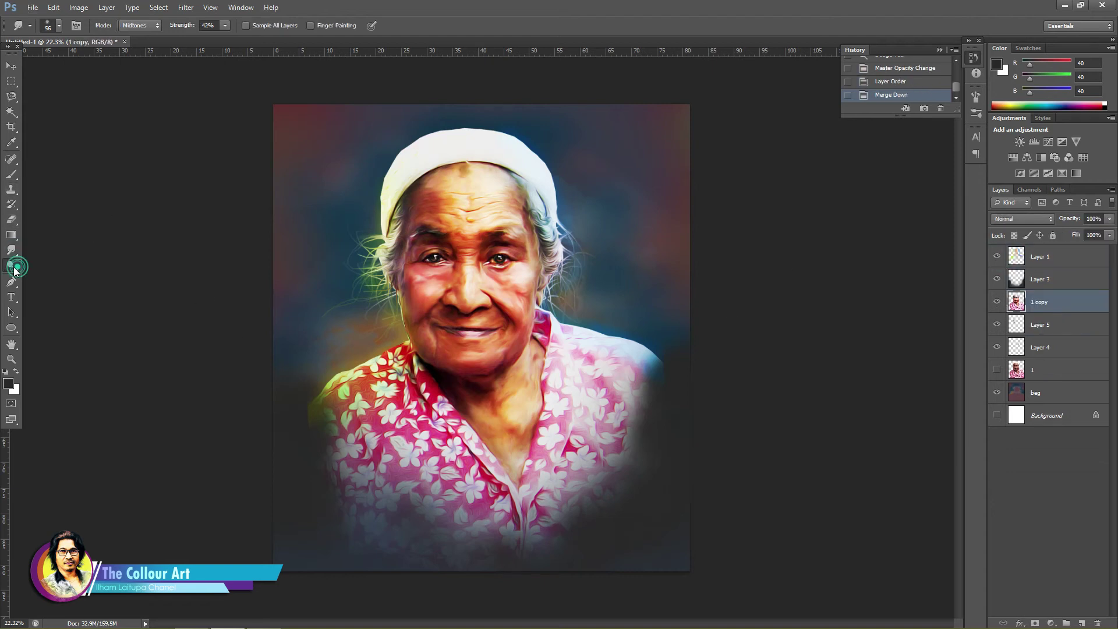
Dodge the woman's cheeks and eye areas at 50% midtone exposure.
right_click(512, 314)
key(Return)
click(434, 277)
drag(500, 282, 509, 276)
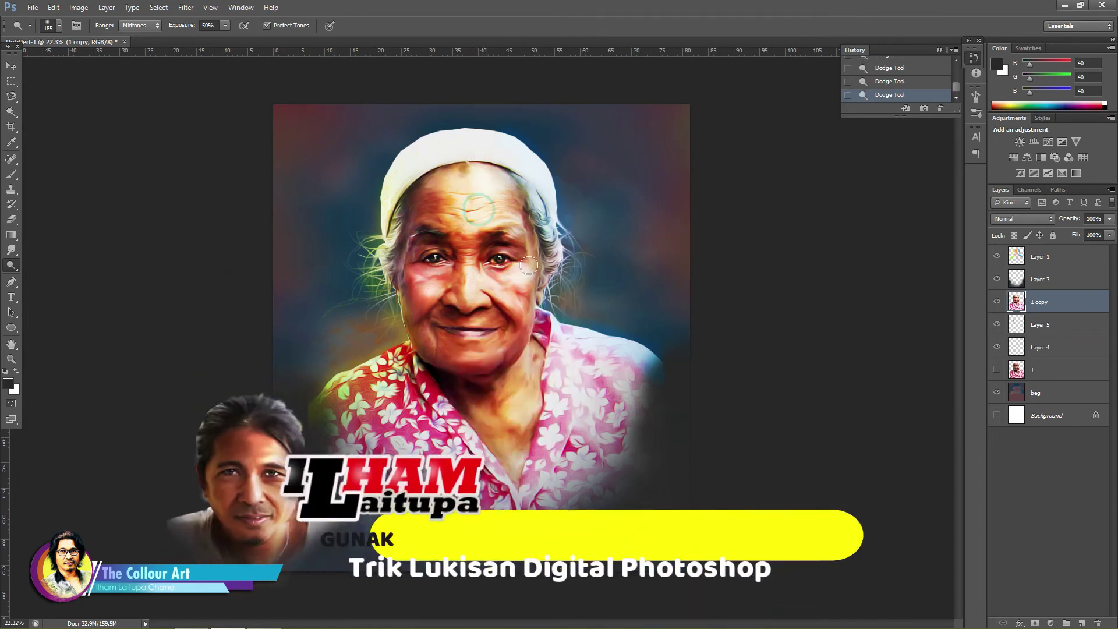
scroll(540, 228, up, 2)
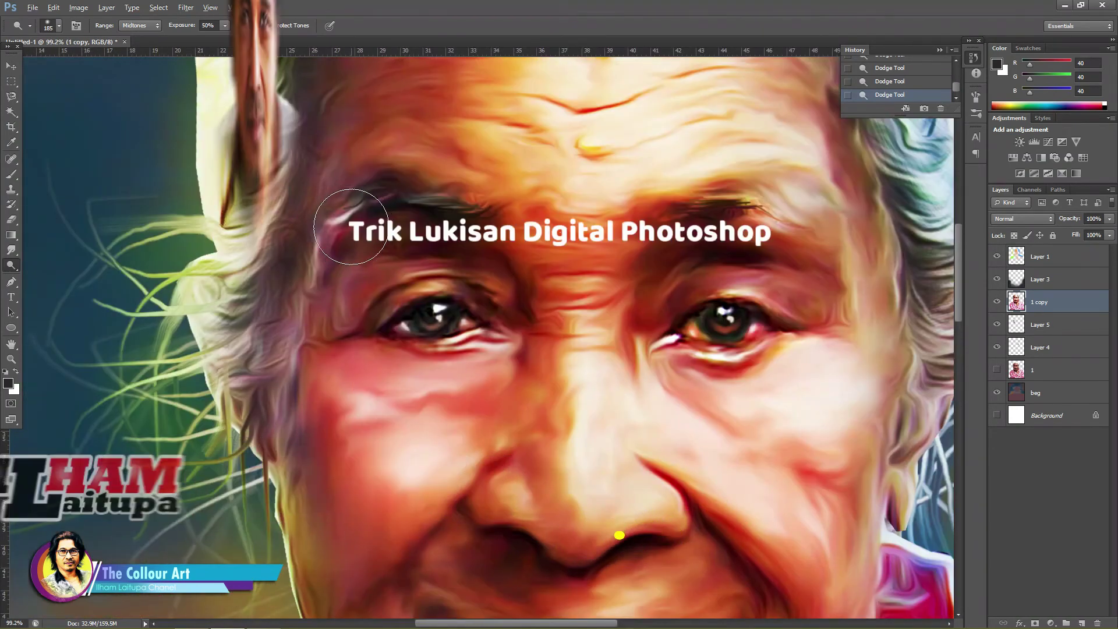
scroll(294, 242, down, 3)
scroll(294, 242, down, 1)
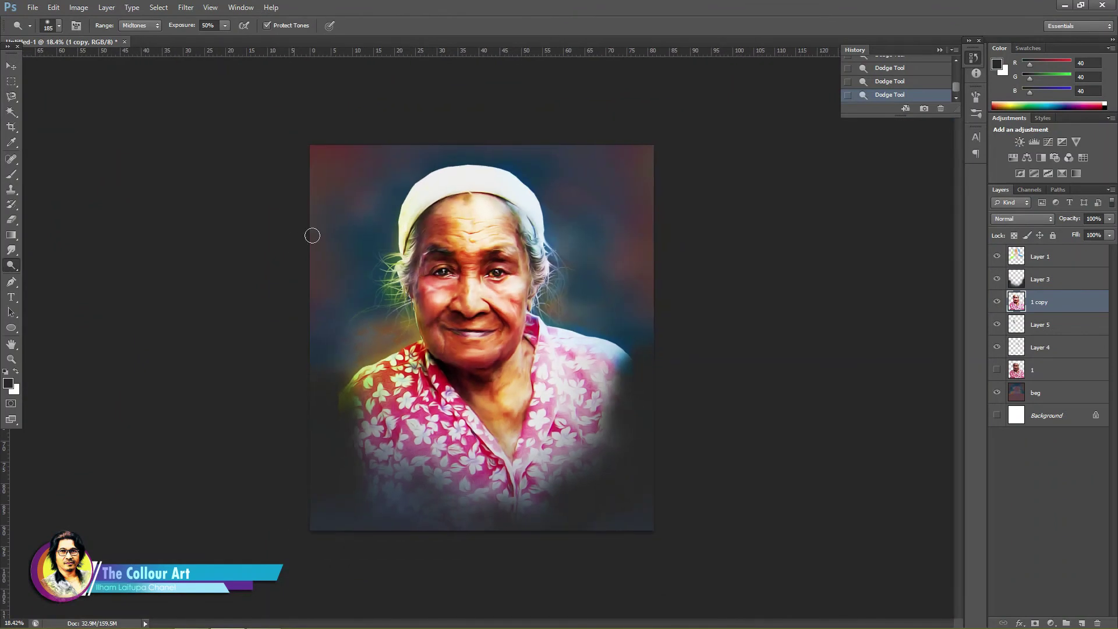
key(v)
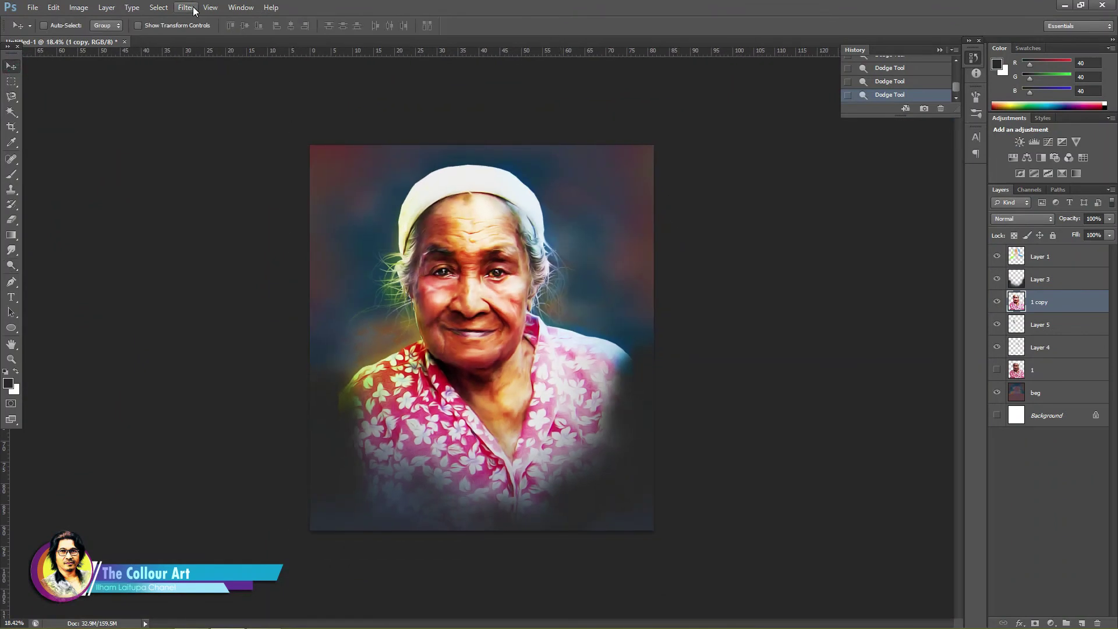
Apply a midtone Color Balance with negative Cyan and Yellow/Blue at +31.
click(79, 8)
mouse_move(96, 37)
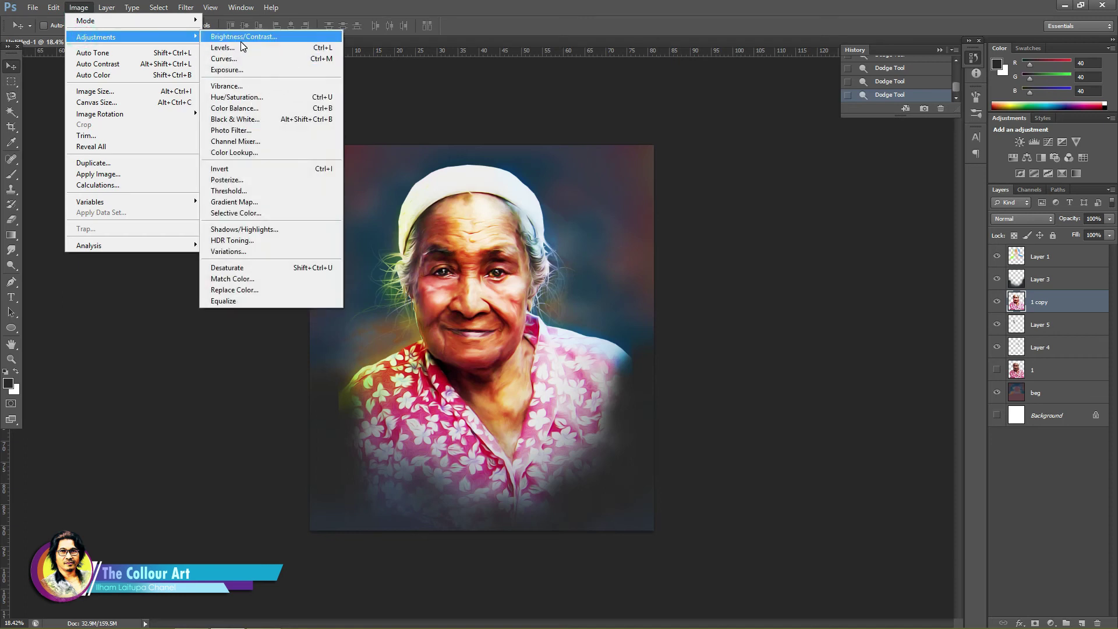
click(236, 108)
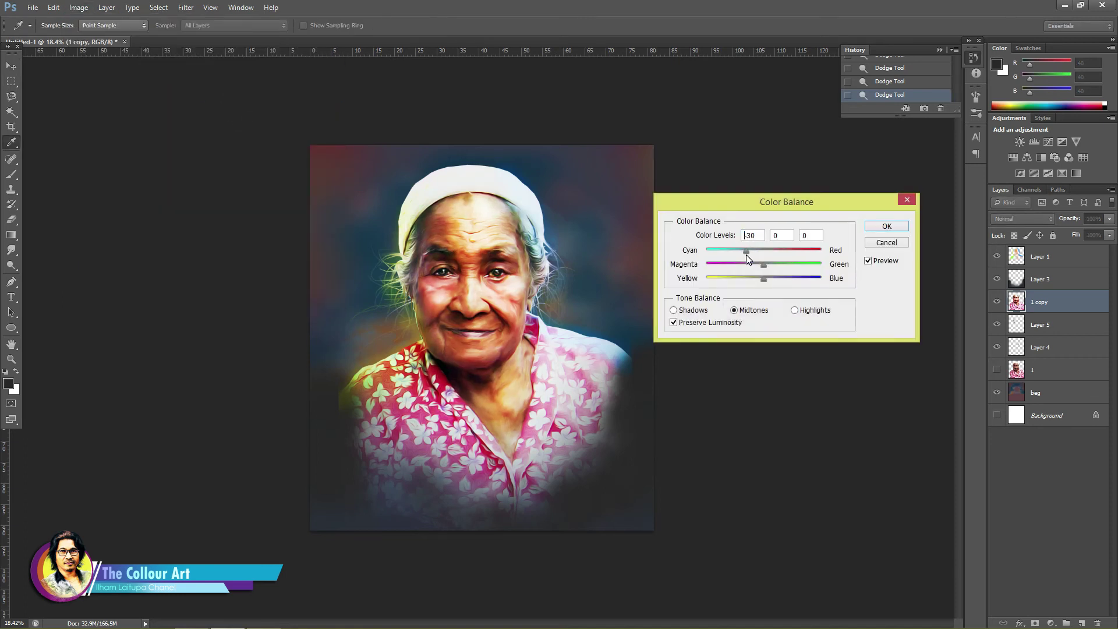
drag(778, 277, 782, 278)
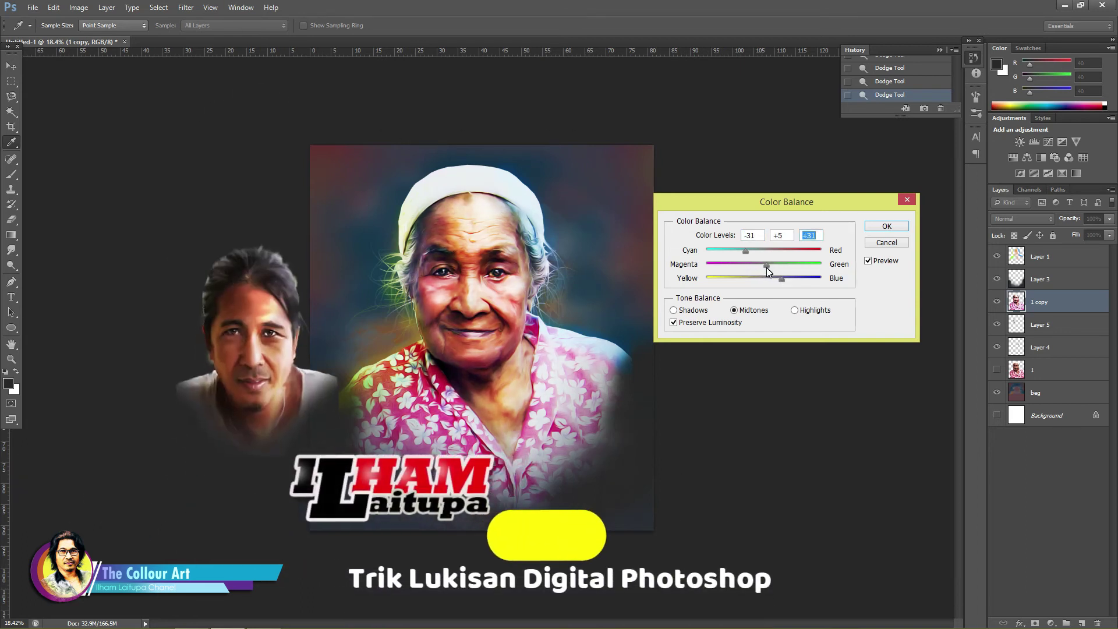
click(749, 251)
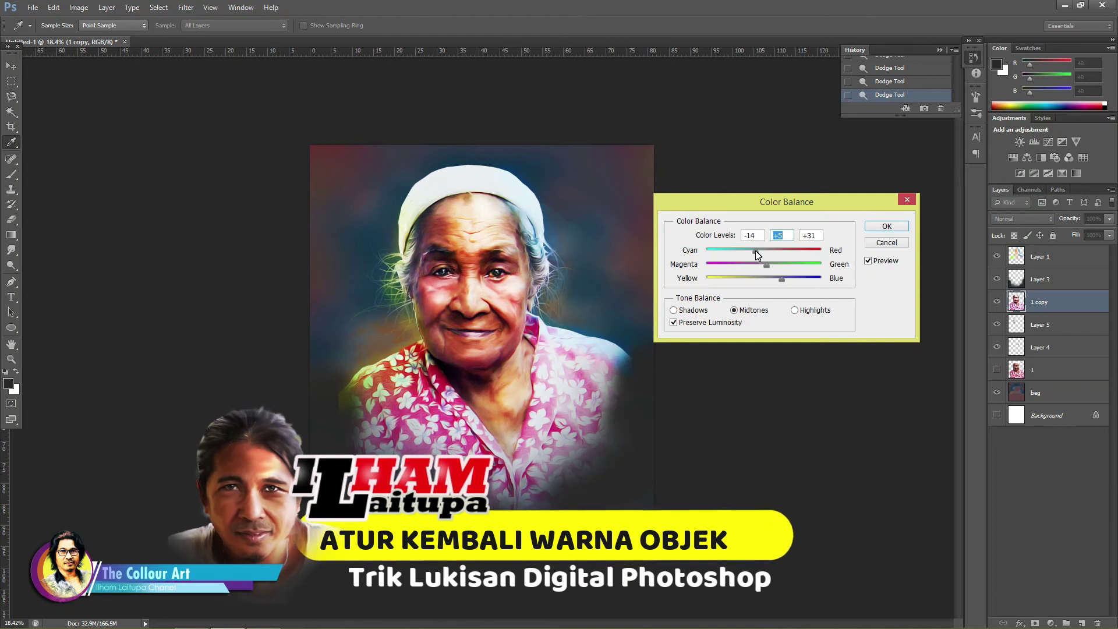
click(885, 227)
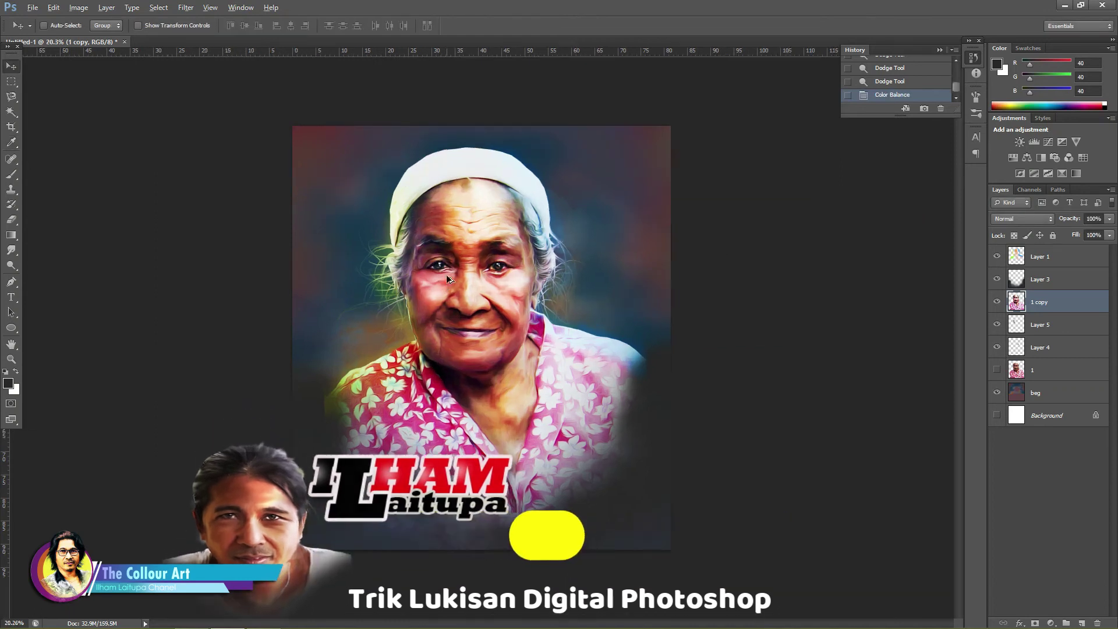
scroll(446, 274, up, 5)
key(alt)
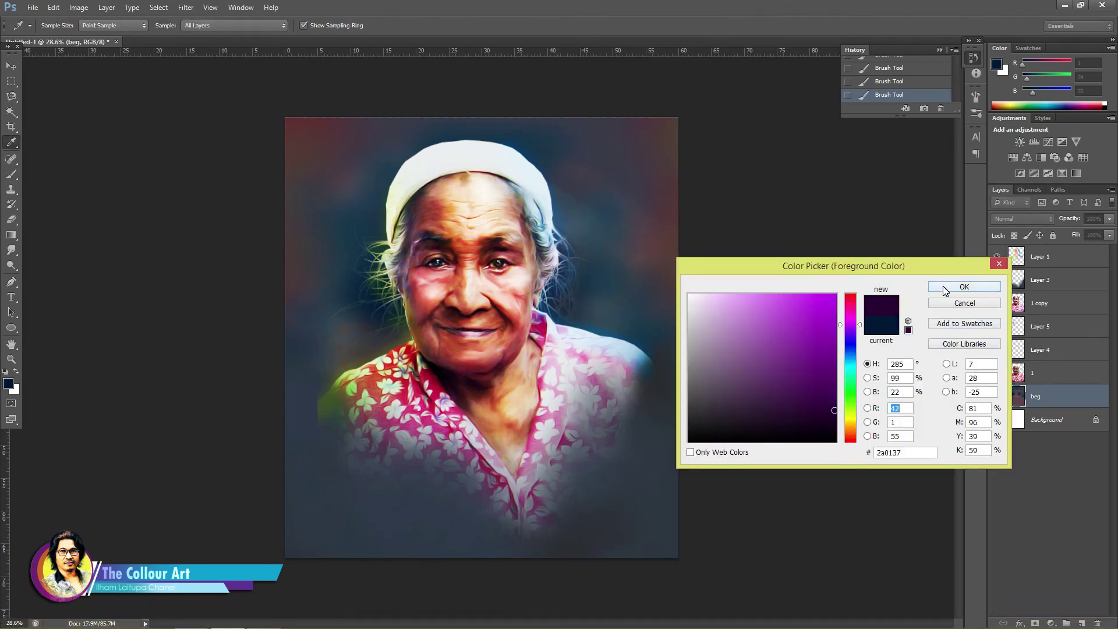
Paint dark purple beside the hat with a 1753 px brush on the beg layer.
click(945, 287)
right_click(333, 251)
text(1753)
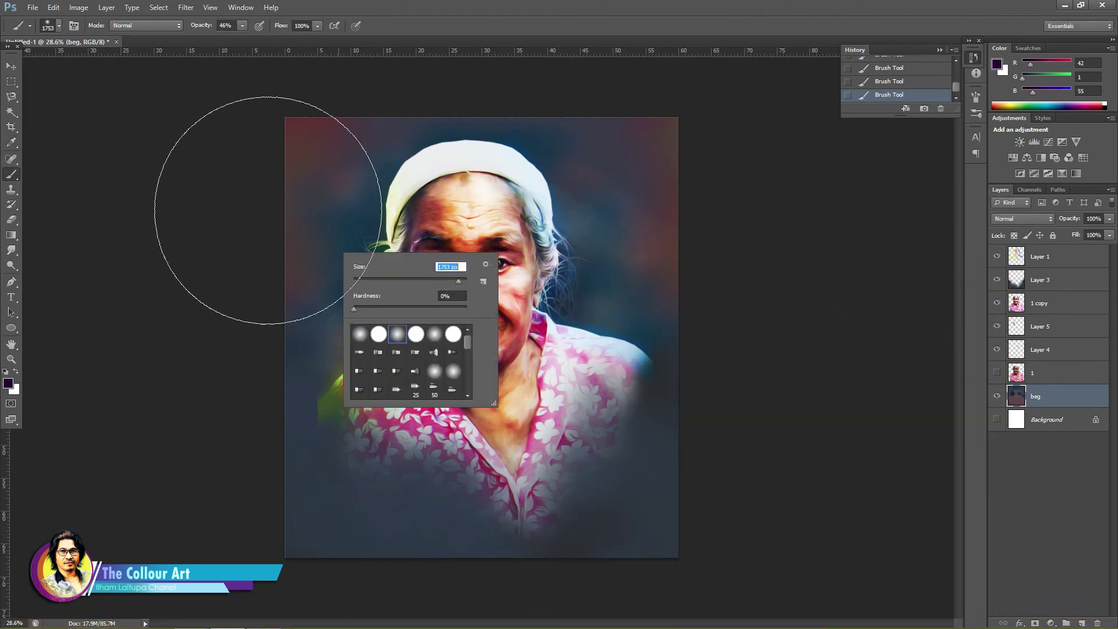
key(Return)
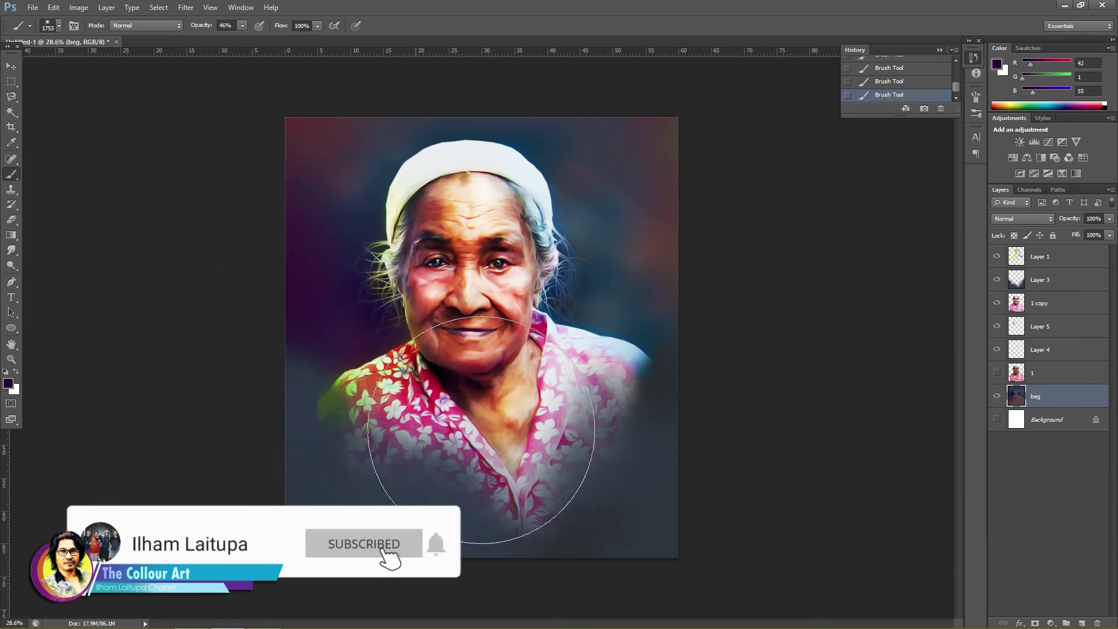
click(655, 343)
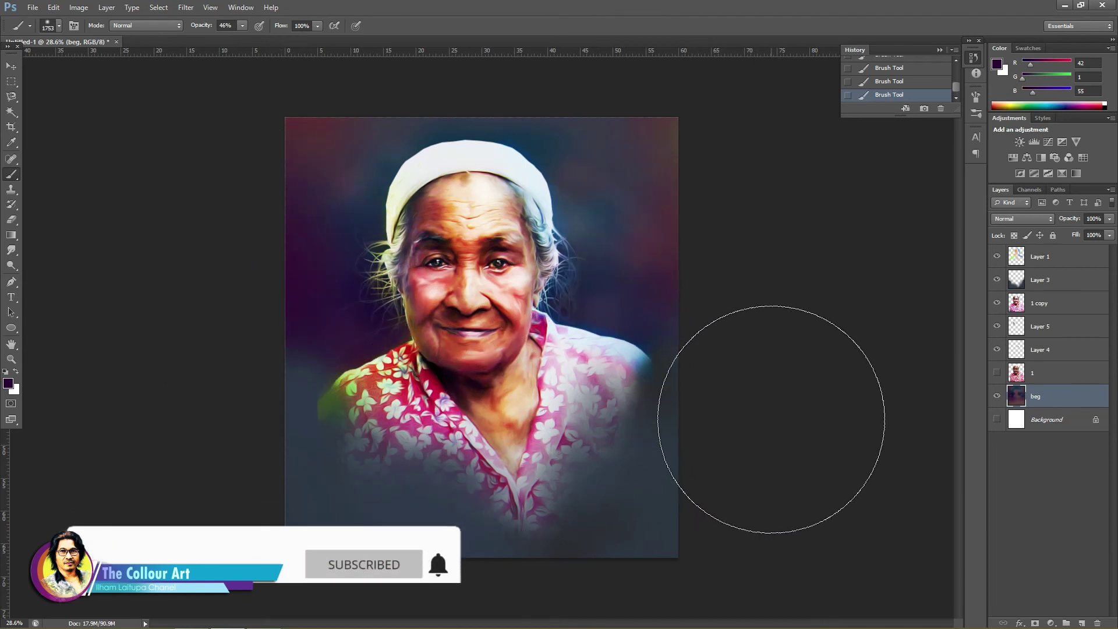
drag(643, 200, 524, 100)
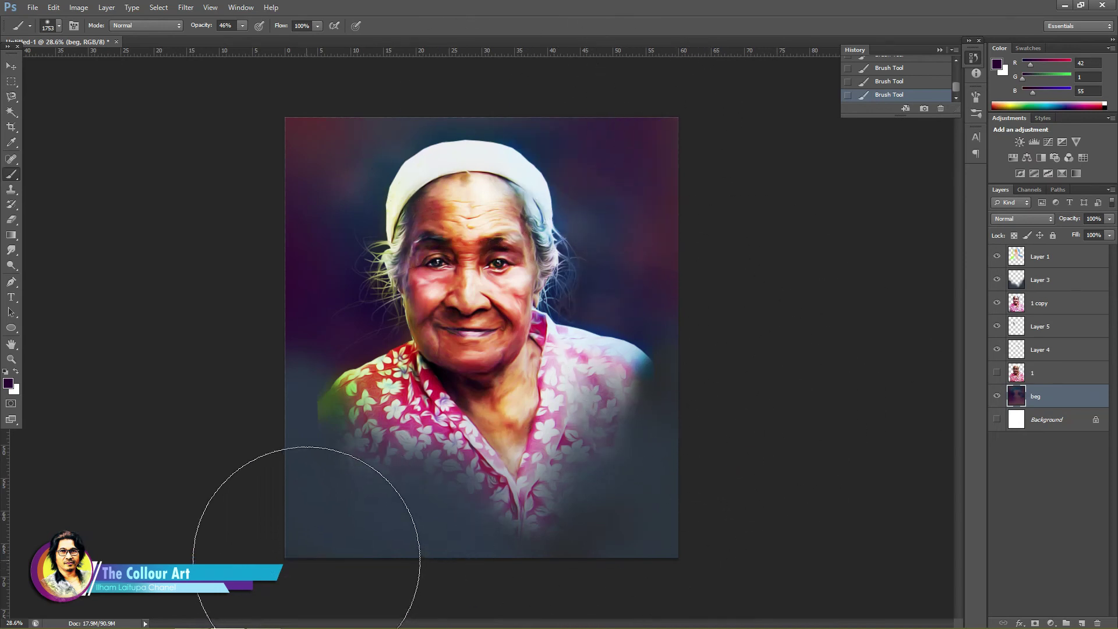
Sample green for a glow along the left edge and blue for the upper-right background.
alt+click(337, 379)
drag(219, 320, 219, 364)
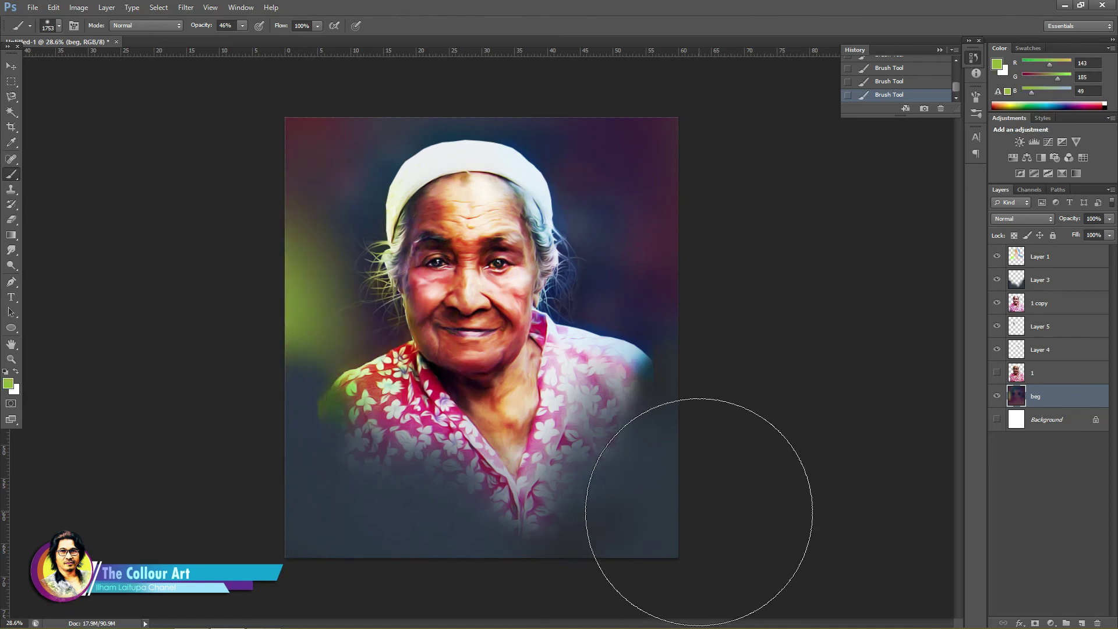
alt+click(648, 357)
drag(684, 247, 693, 249)
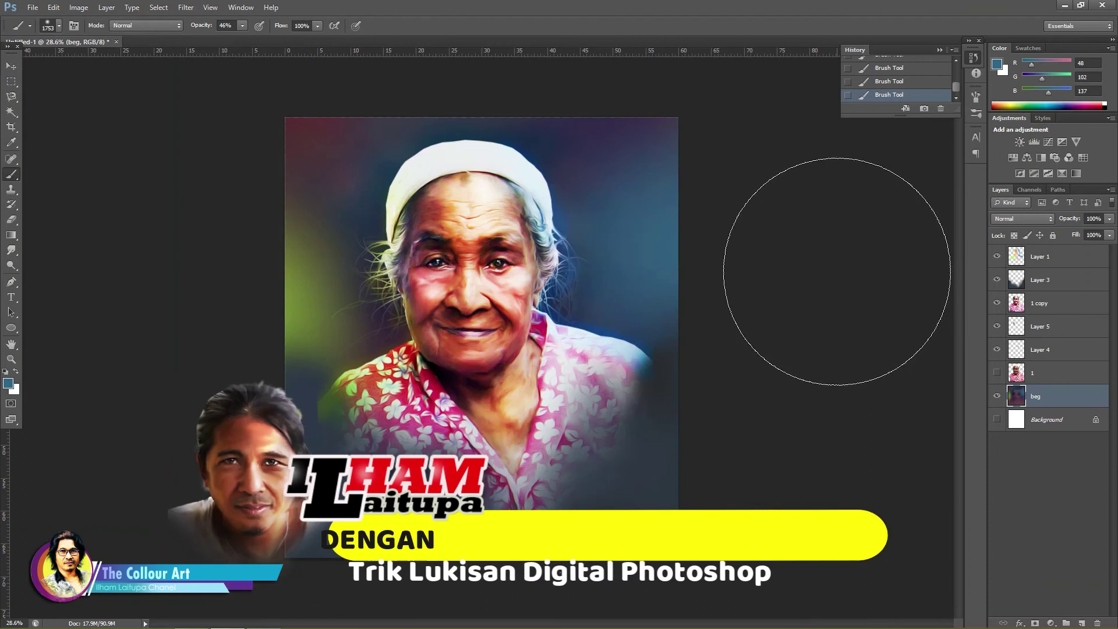
click(1031, 313)
Softly erase the portrait's lower left, toggling layer visibility to compare the result.
key(e)
right_click(372, 437)
key(Return)
click(325, 422)
click(325, 422)
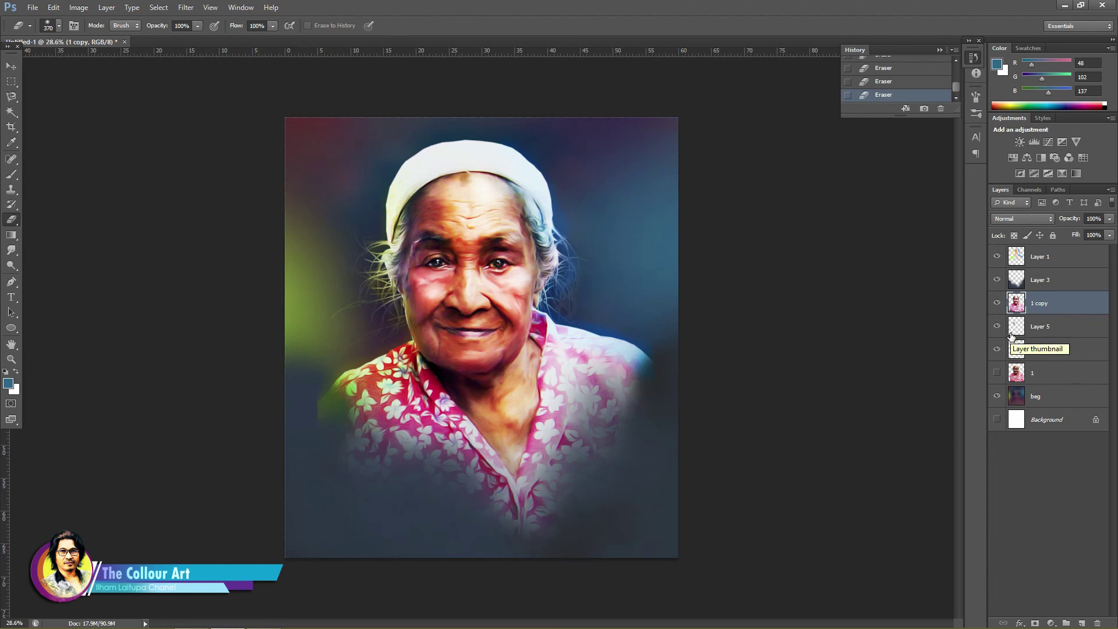
click(997, 303)
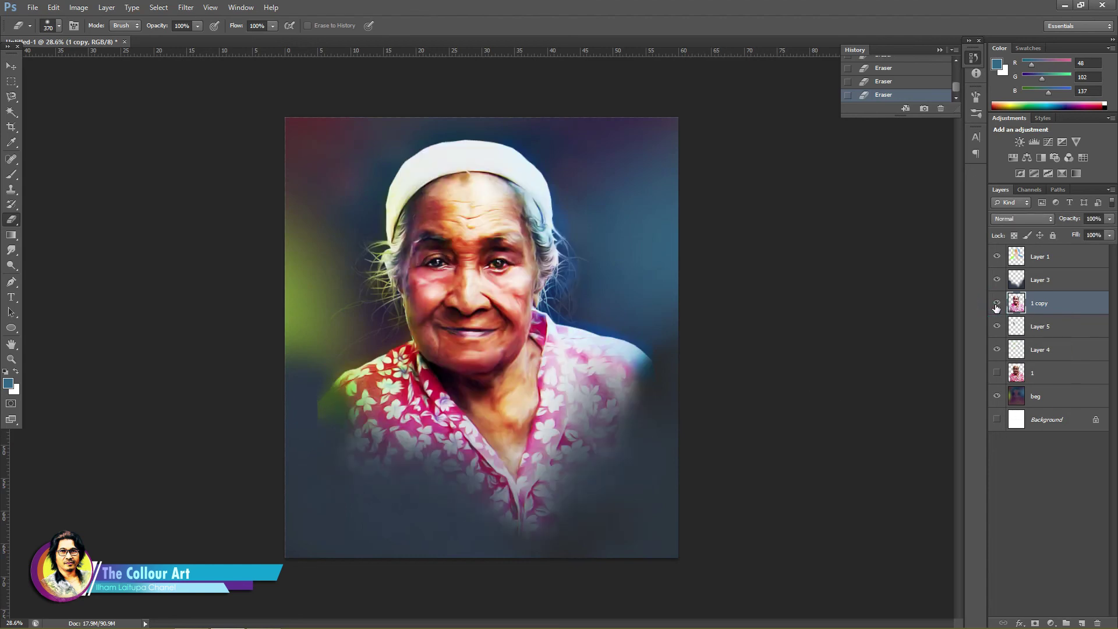
click(997, 256)
click(997, 256)
click(1041, 261)
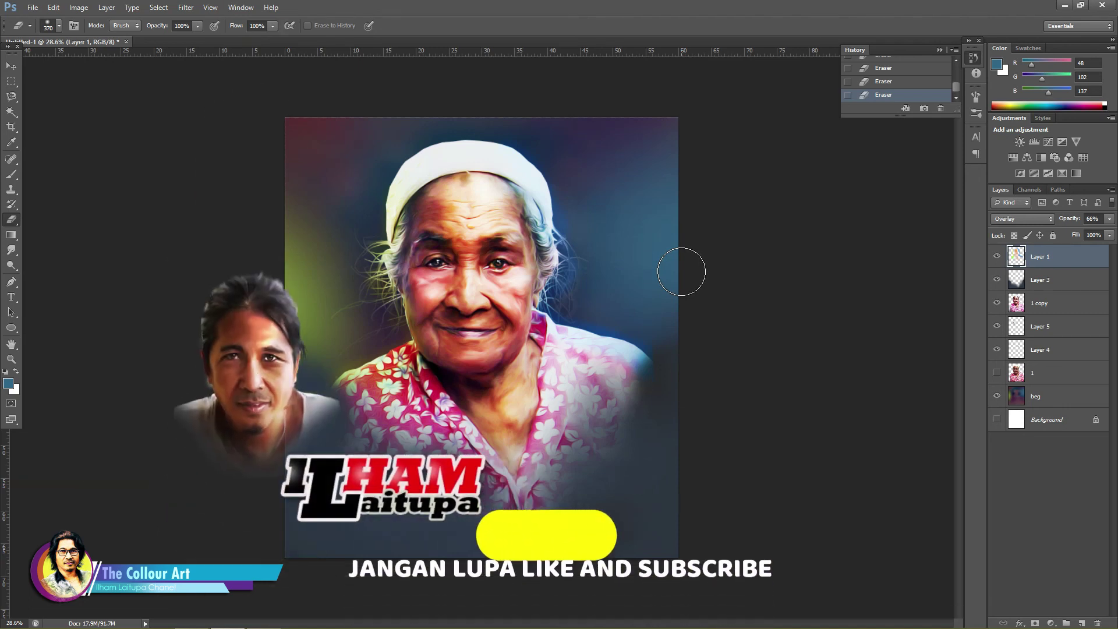
Paint the left side of the beg background darker.
key(b)
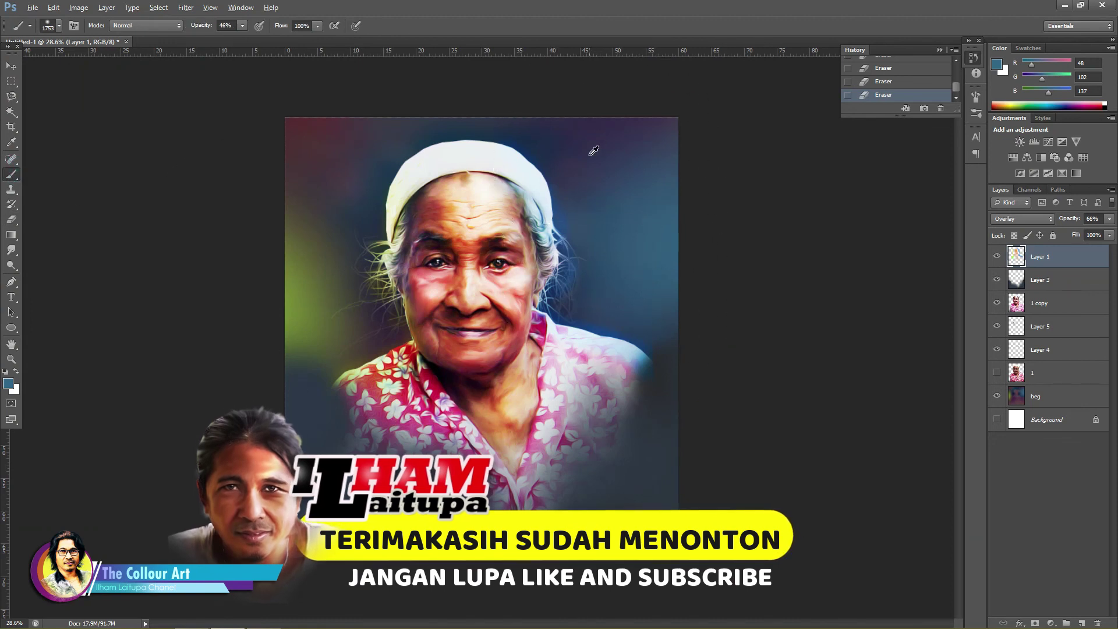
click(1043, 396)
click(275, 294)
click(325, 324)
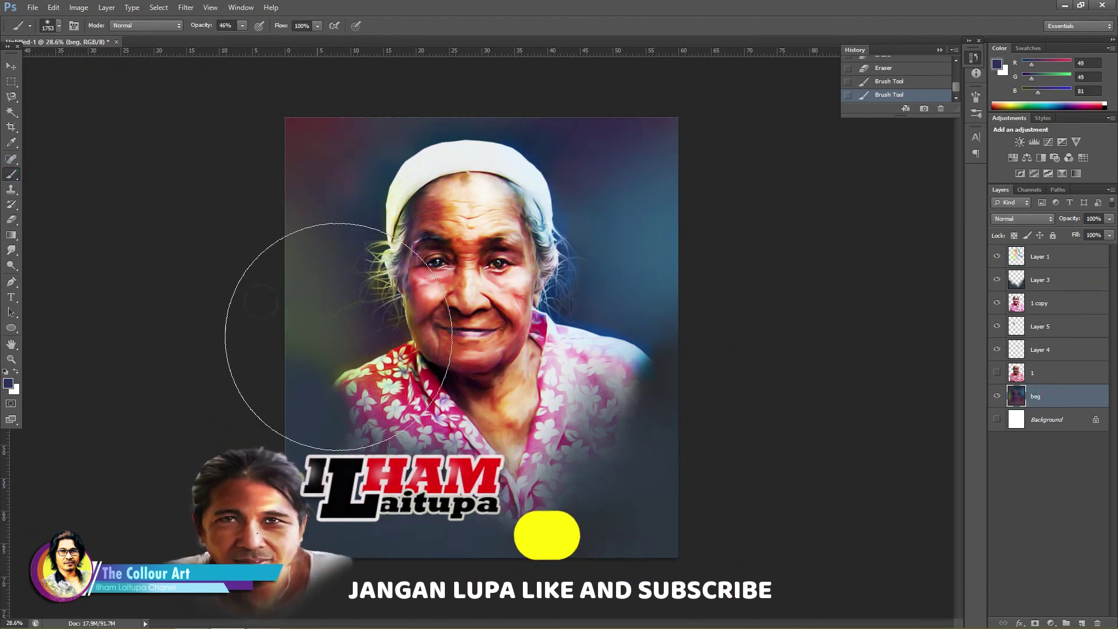